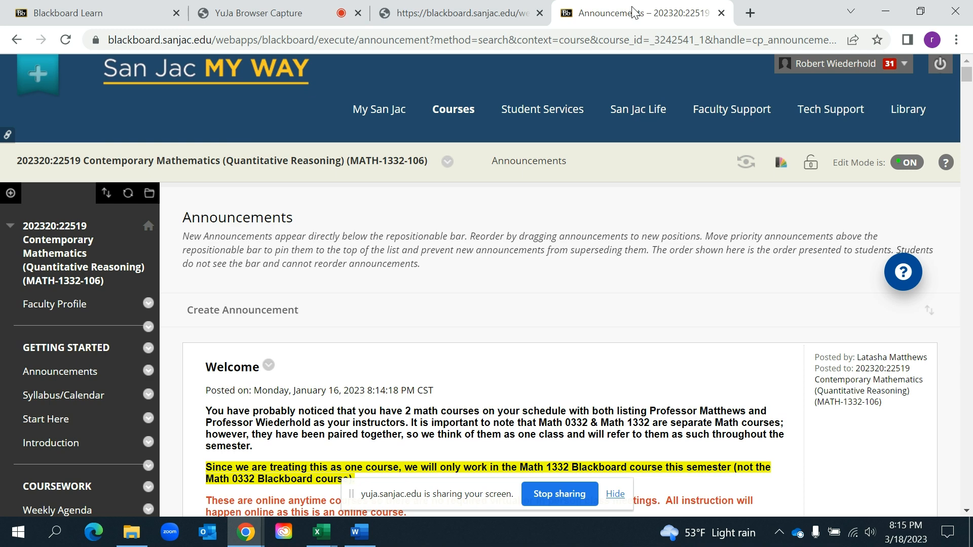
# Open the Baseball Project content area of the Contemporary Mathematics course and display its items
pyautogui.press('Down')
pyautogui.press('Down')
pyautogui.press('Down')
pyautogui.press('Down')
pyautogui.press('Down')
pyautogui.press('Down')
pyautogui.press('Down')
pyautogui.press('Down')
pyautogui.press('Down')
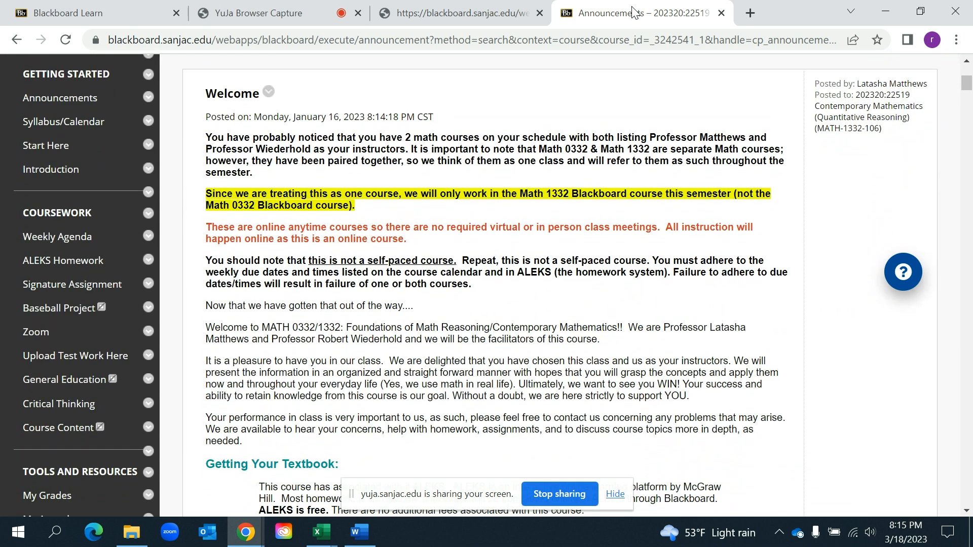
pyautogui.click(66, 313)
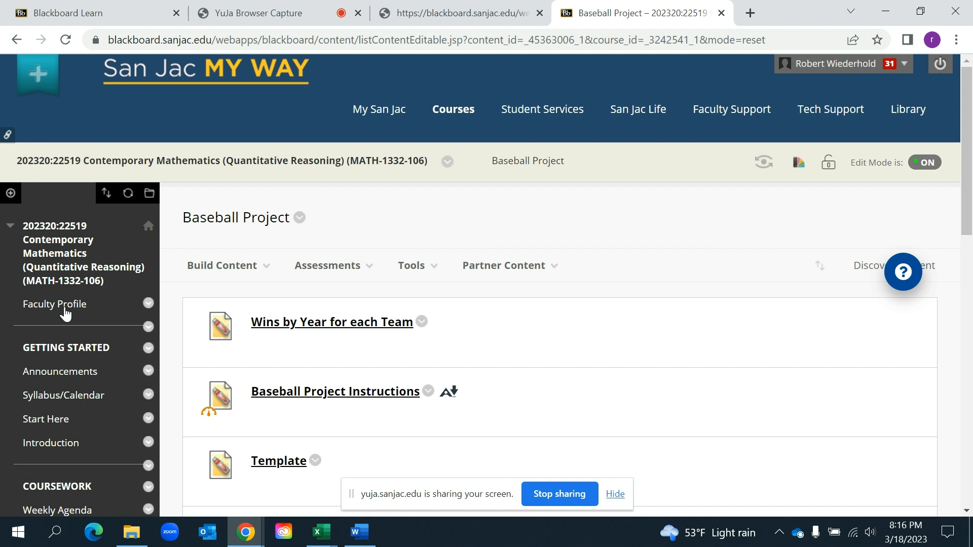
pyautogui.scroll(-3, 65, 313)
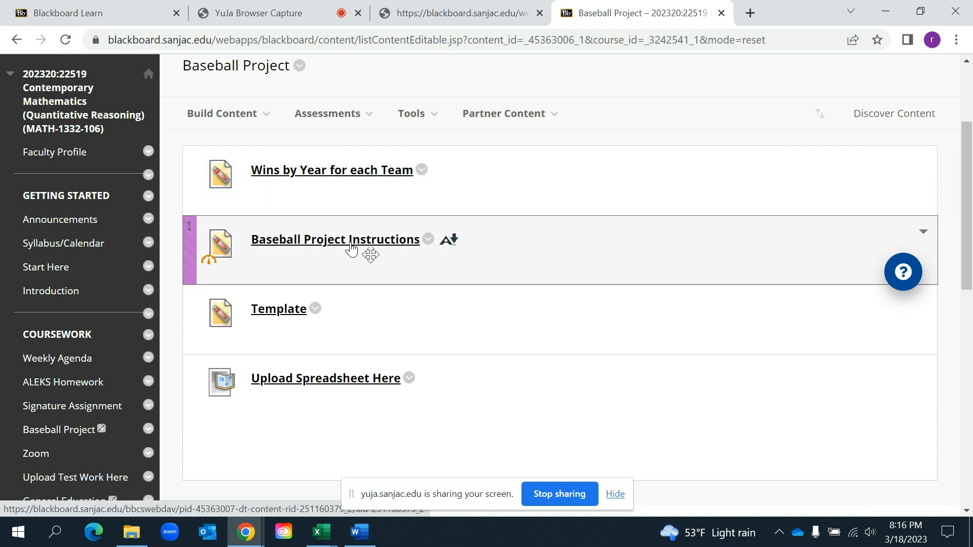
# Switch to the Baseball Project Instructions document in Word and read it from the data table through the extra-credit note
pyautogui.click(362, 532)
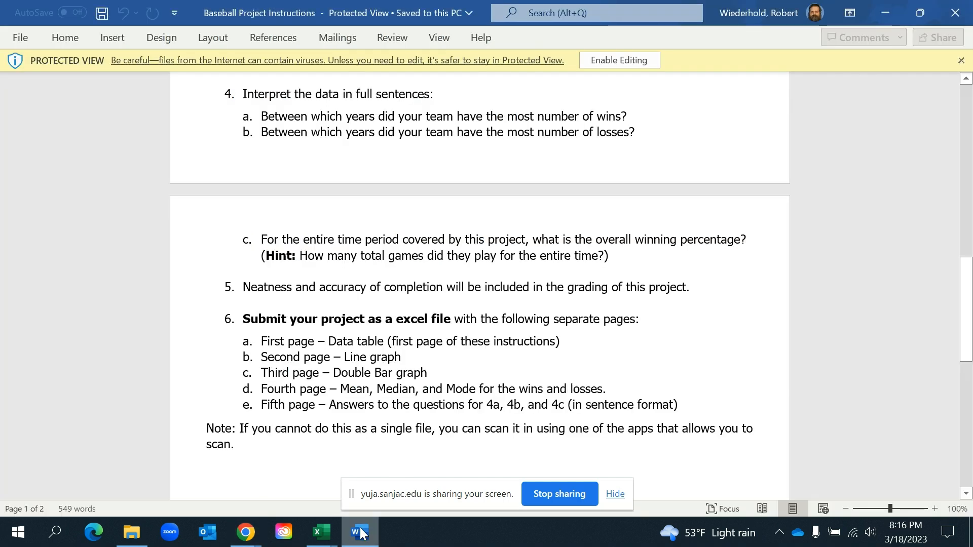
pyautogui.moveTo(966, 340); pyautogui.dragTo(965, 181)
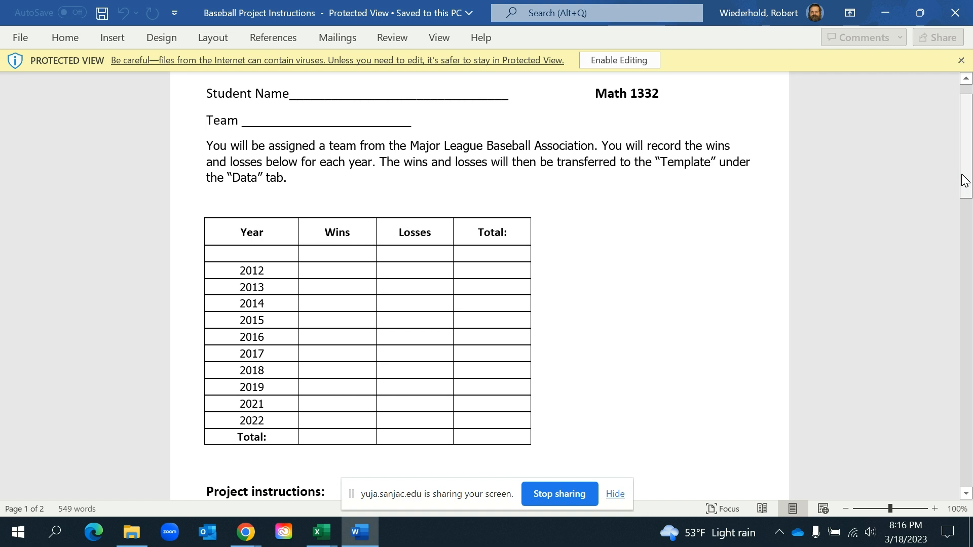
pyautogui.click(964, 180)
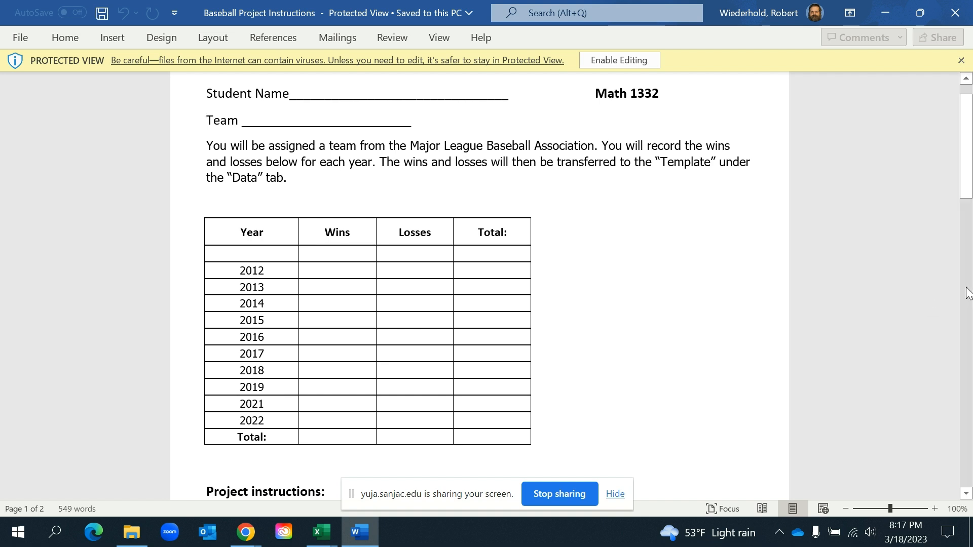
pyautogui.moveTo(969, 182); pyautogui.dragTo(960, 272)
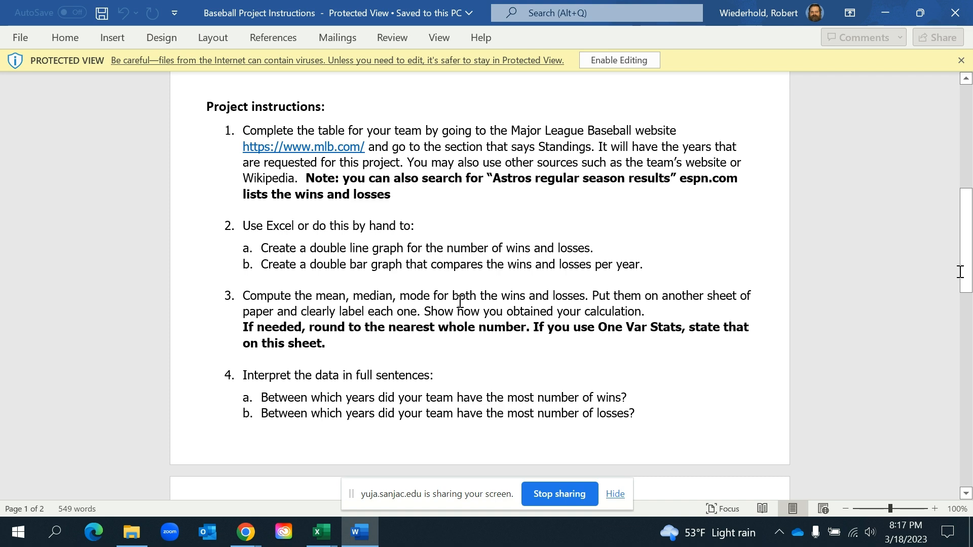
pyautogui.moveTo(964, 269); pyautogui.dragTo(965, 315)
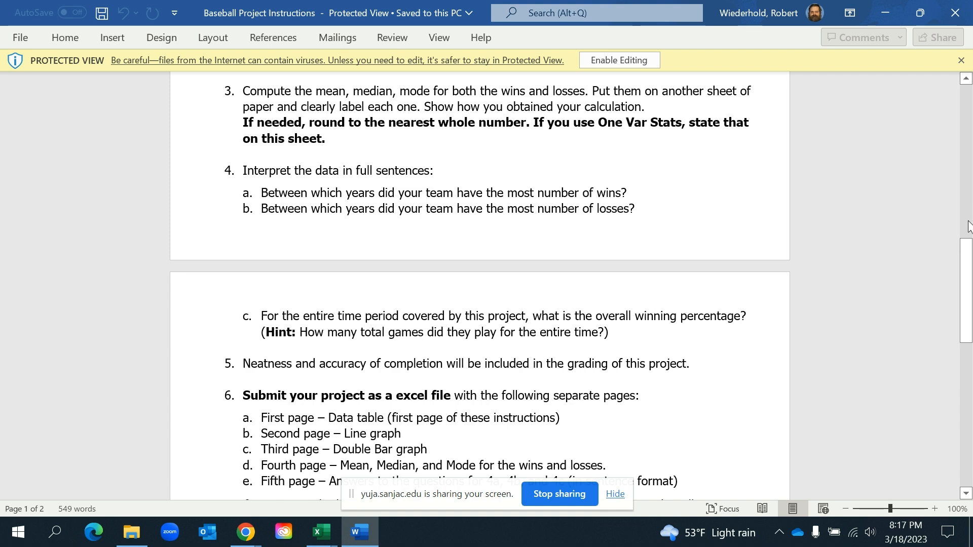
pyautogui.moveTo(967, 265); pyautogui.dragTo(968, 324)
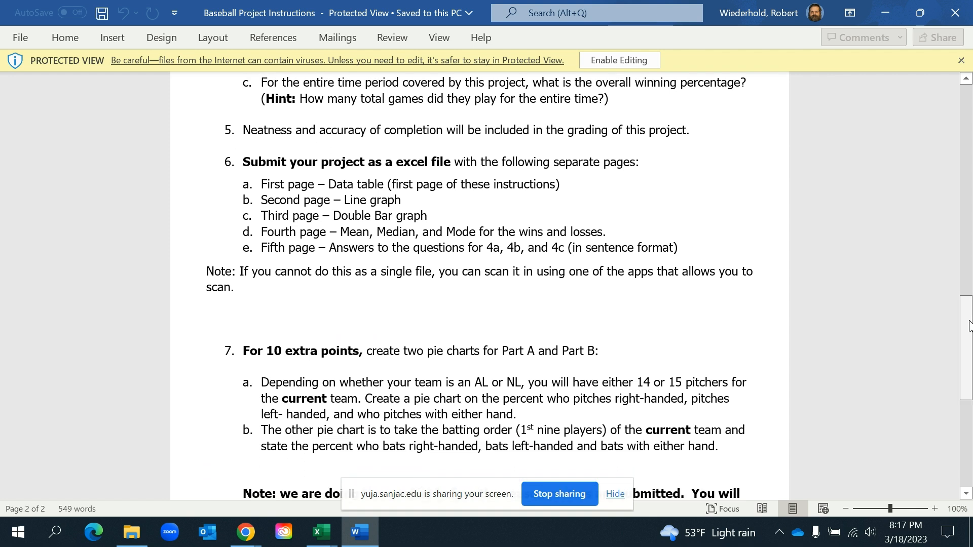
pyautogui.moveTo(969, 326); pyautogui.dragTo(971, 373)
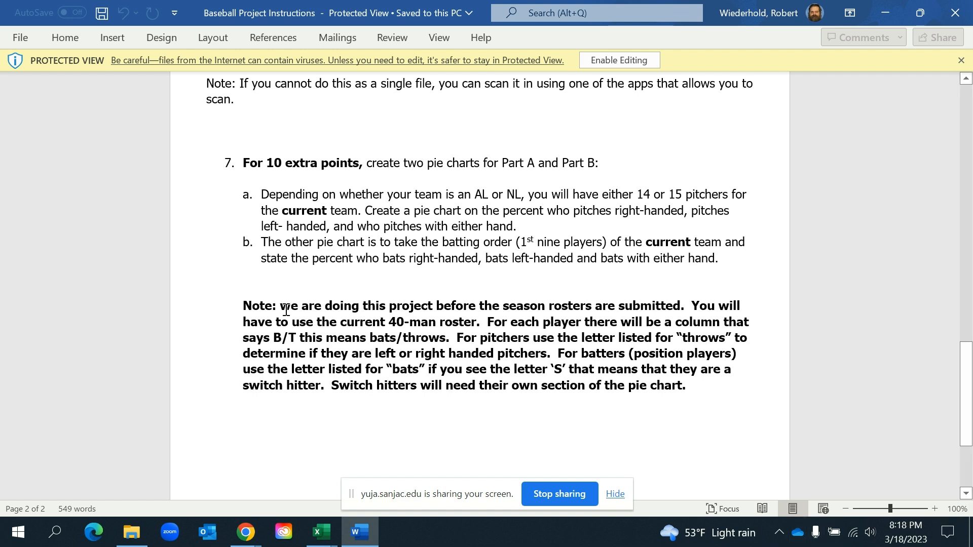
pyautogui.moveTo(243, 307); pyautogui.dragTo(300, 308)
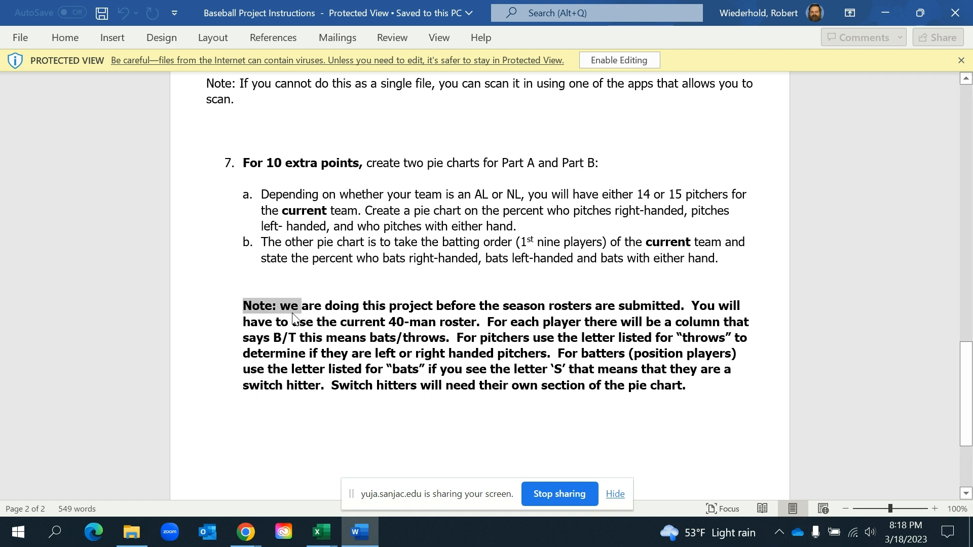
pyautogui.click(396, 338)
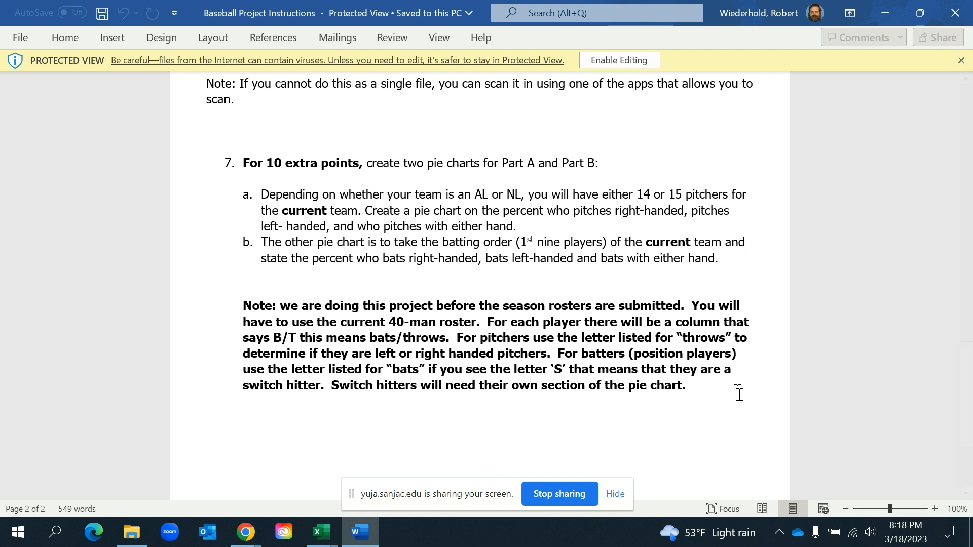
pyautogui.click(736, 390)
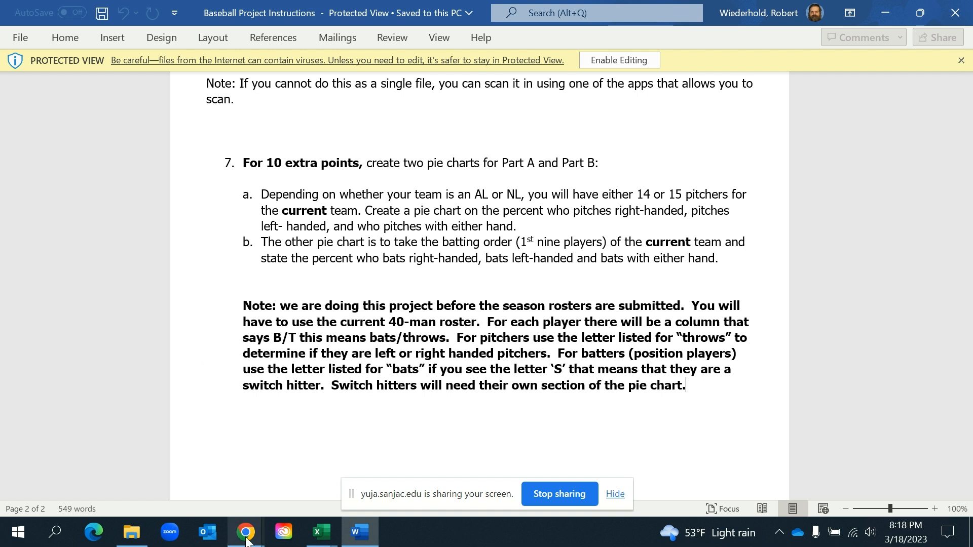
# Locate the Wins by Year for each Team item in Chrome and view the "baseball project just the wins" workbook in Excel
pyautogui.moveTo(246, 540)
pyautogui.click(193, 474)
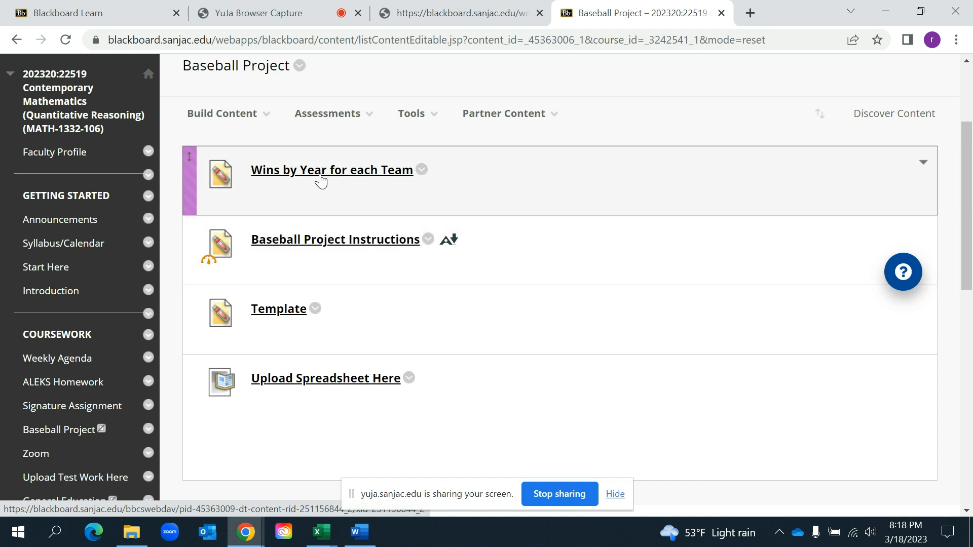
pyautogui.moveTo(321, 532)
pyautogui.click(147, 459)
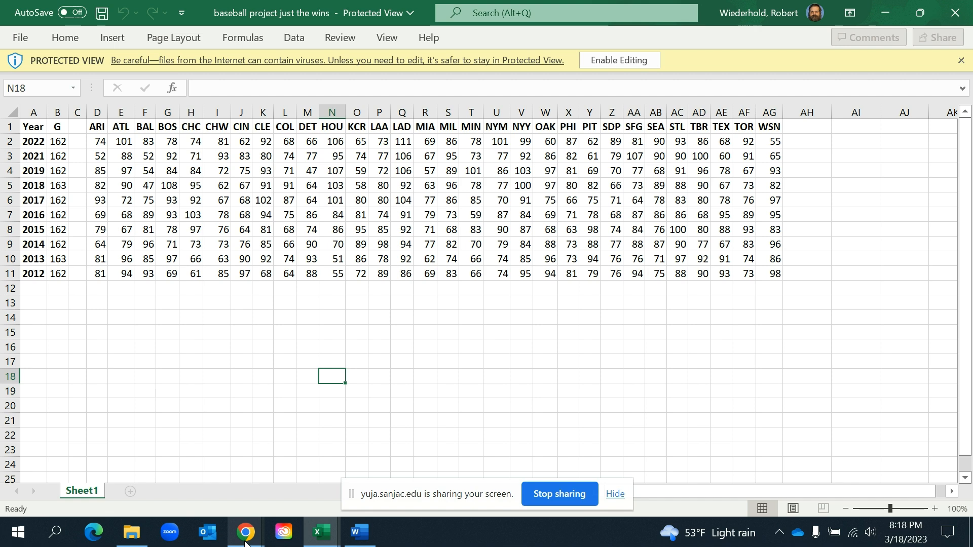
# Return to the Baseball Project page in Chrome to find the Template item, and bring up the "ACM - Baseball Project(1)" workbook in Excel
pyautogui.moveTo(246, 543)
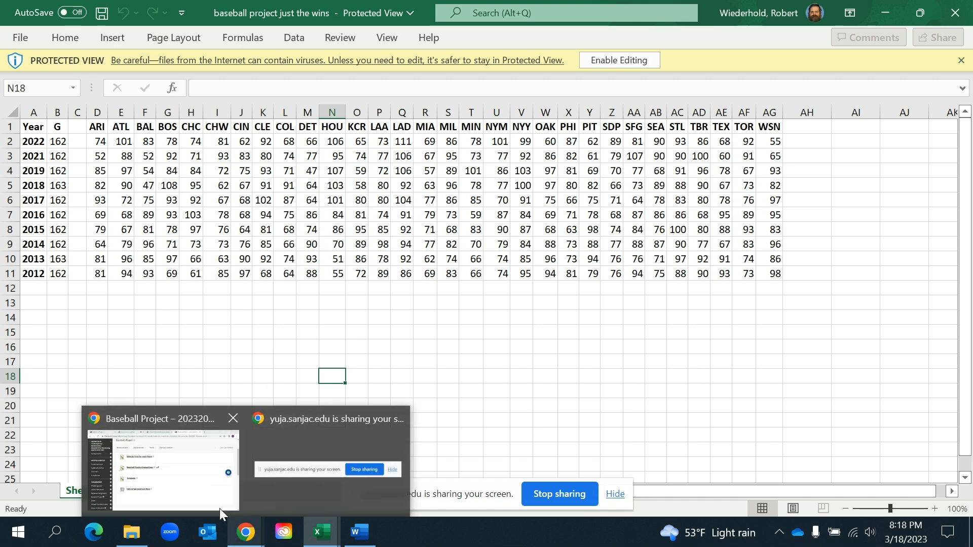
pyautogui.click(174, 478)
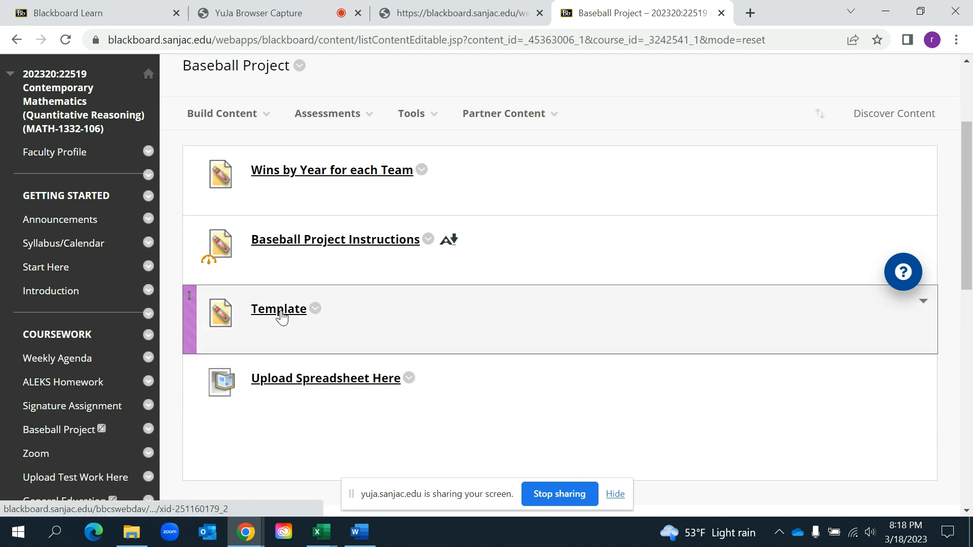
pyautogui.click(327, 539)
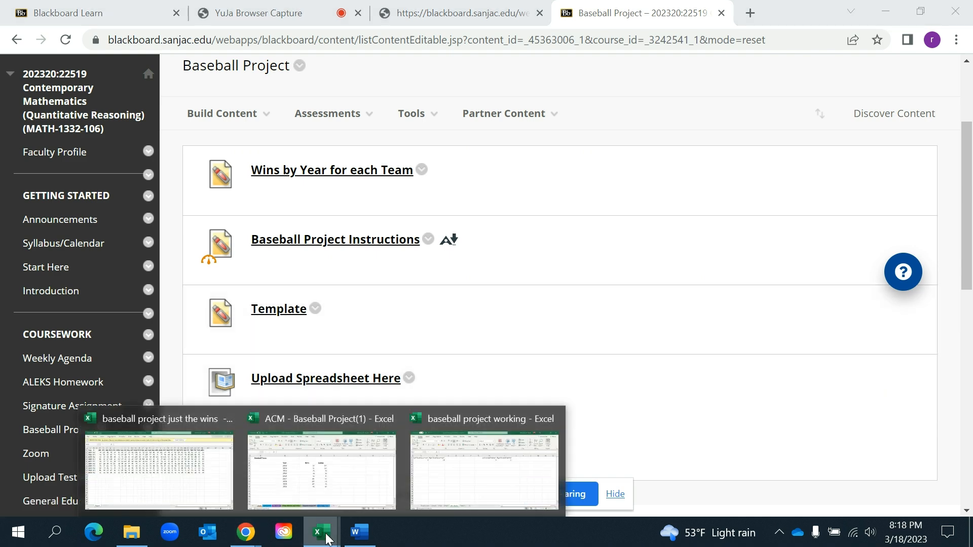
pyautogui.moveTo(342, 479)
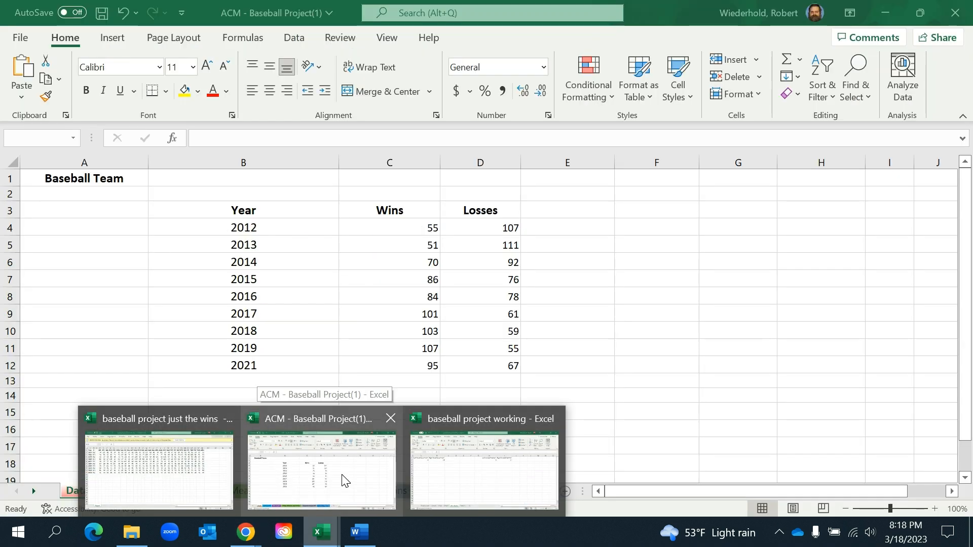
pyautogui.click(343, 477)
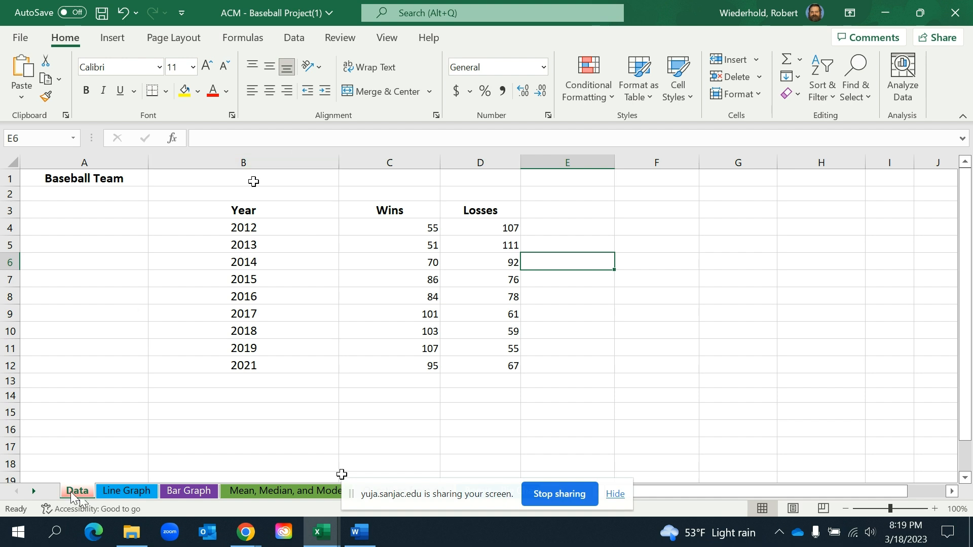
# Enter Astros as the baseball team in cell B1 of the Data sheet
pyautogui.doubleClick(255, 181)
pyautogui.write('Astros')
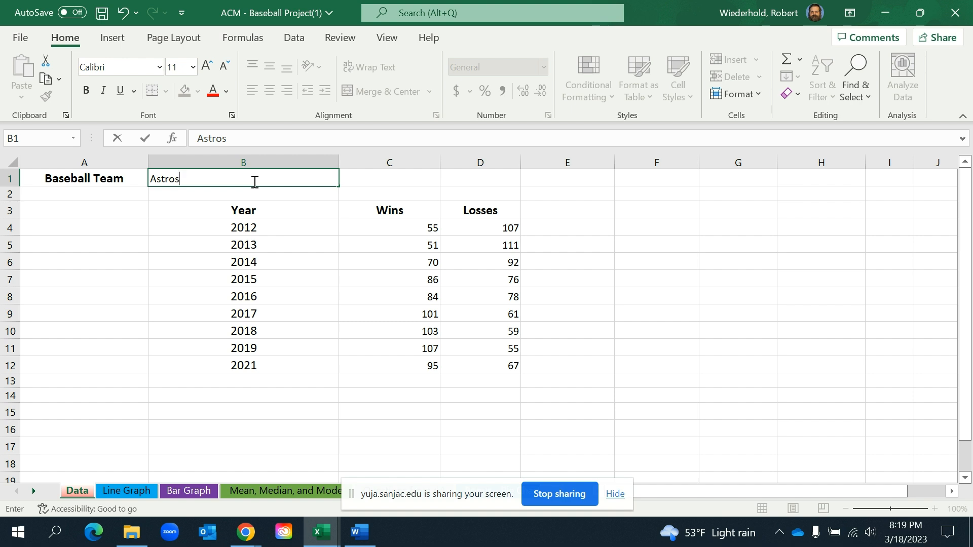
pyautogui.click(409, 231)
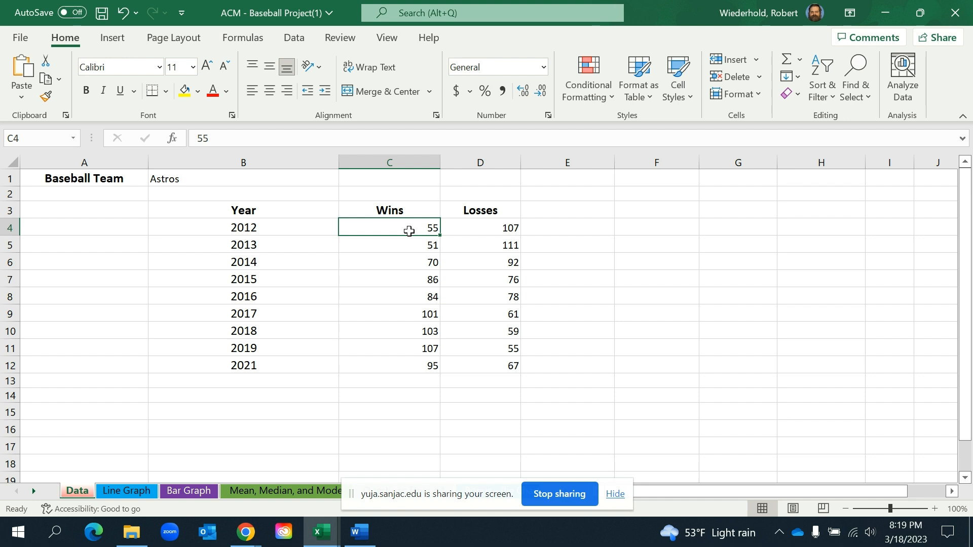
# Switch to the "baseball project just the wins" workbook and examine the HOU column's wins from 2021 back to 2012
pyautogui.click(287, 365)
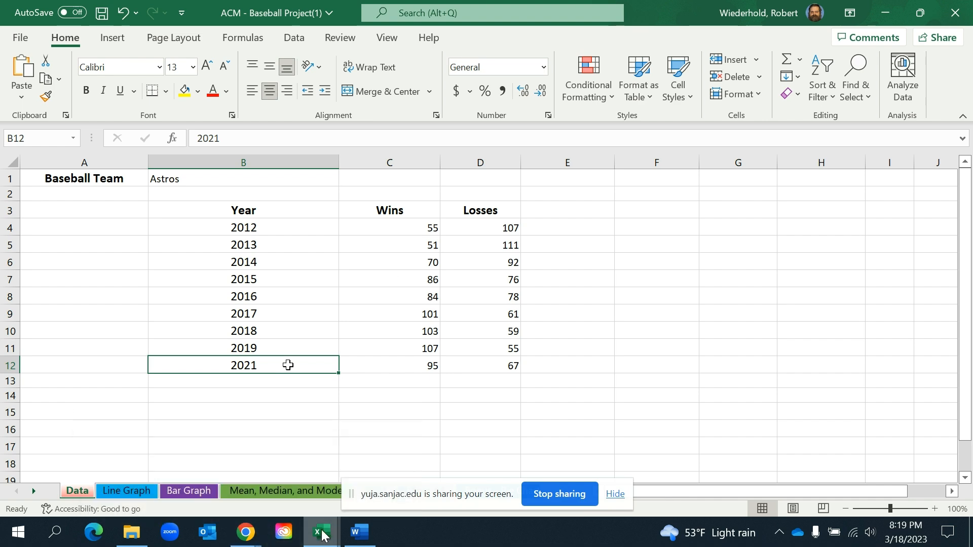
pyautogui.moveTo(322, 535)
pyautogui.click(197, 481)
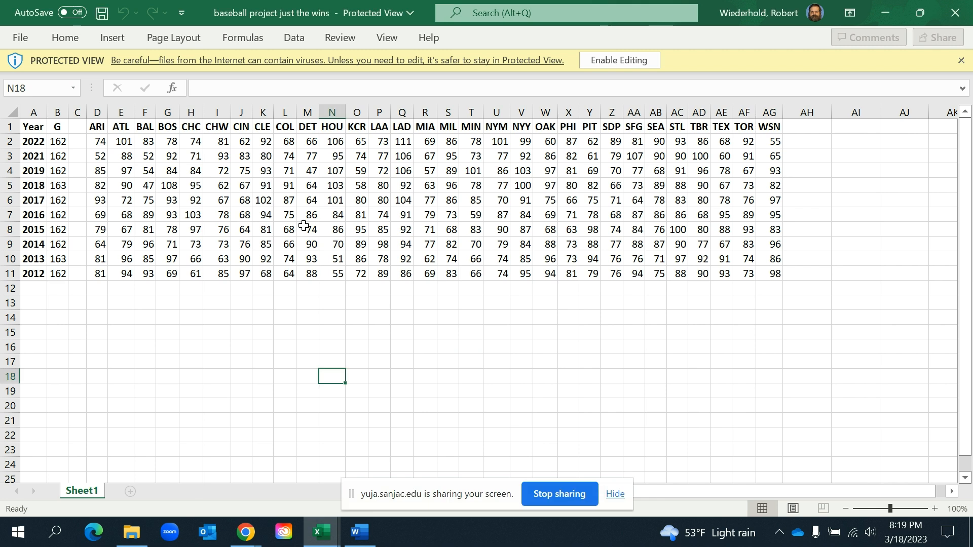
pyautogui.click(332, 112)
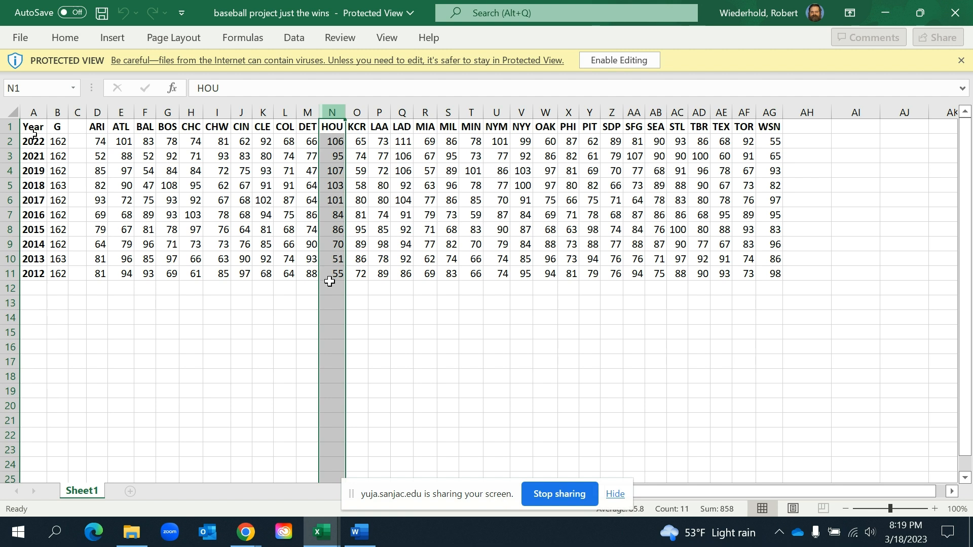
pyautogui.click(333, 154)
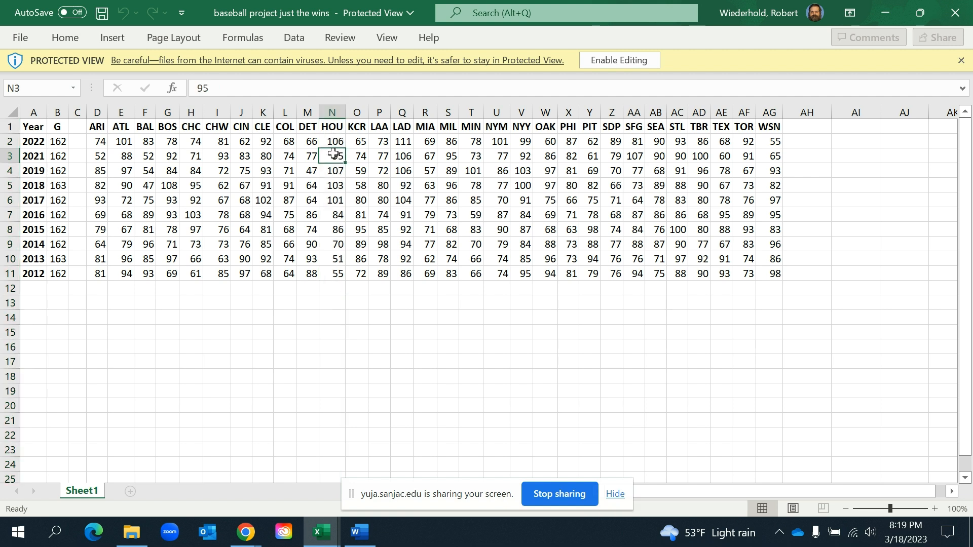
pyautogui.moveTo(333, 154); pyautogui.dragTo(336, 272)
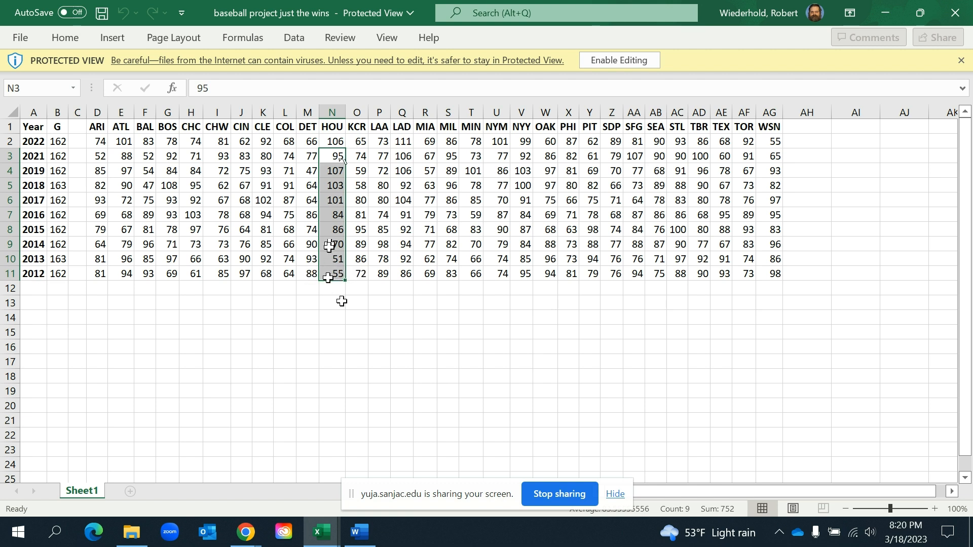
# Return to the "ACM - Baseball Project(1)" workbook and review the wins and losses on the Data sheet
pyautogui.moveTo(321, 532)
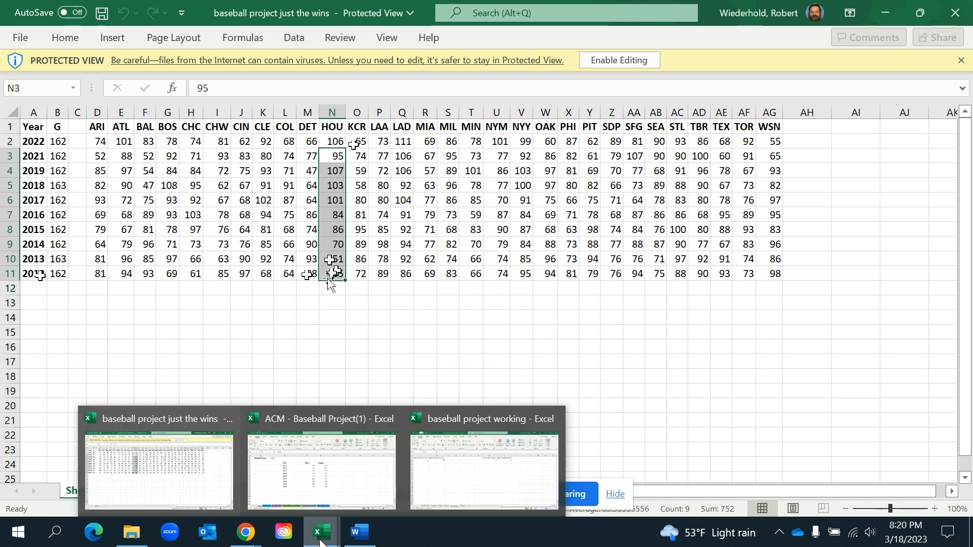
pyautogui.click(366, 497)
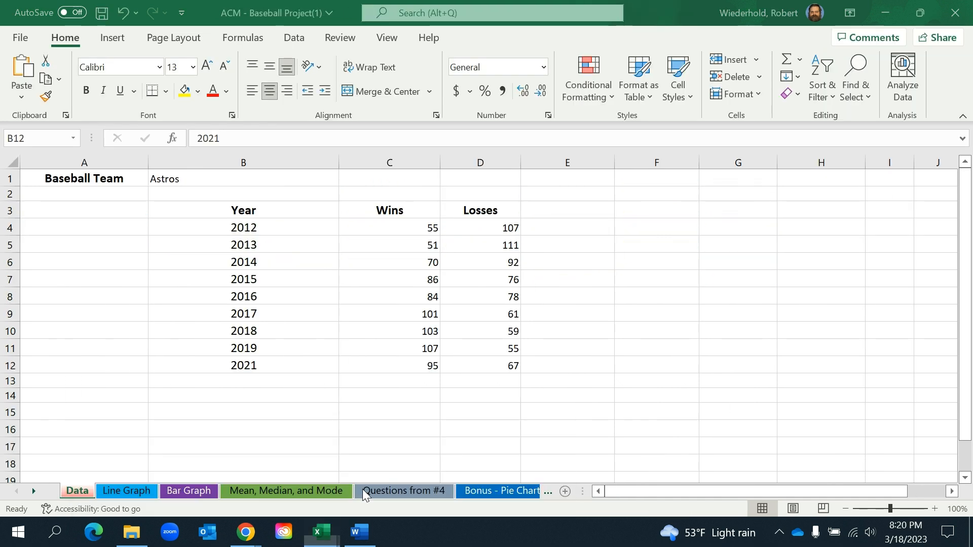
pyautogui.click(406, 231)
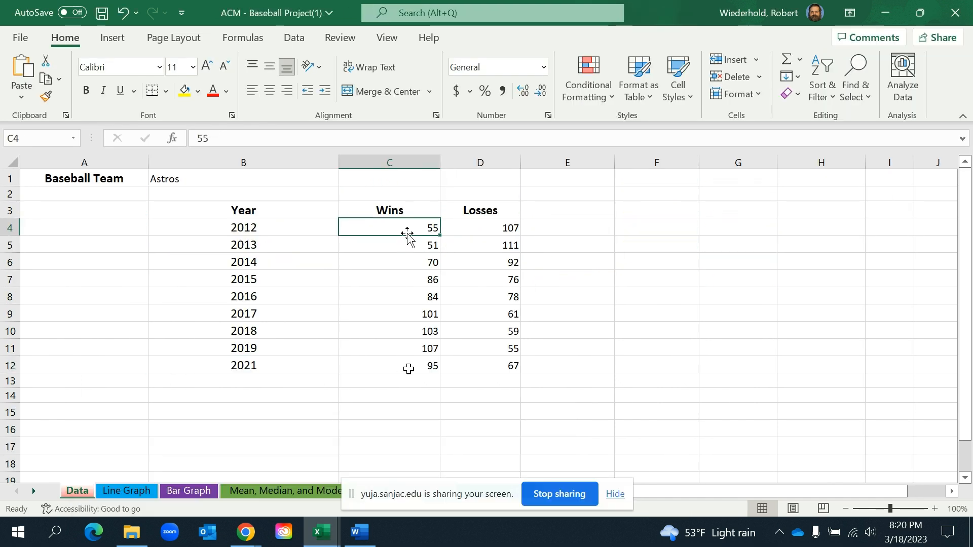
pyautogui.click(515, 363)
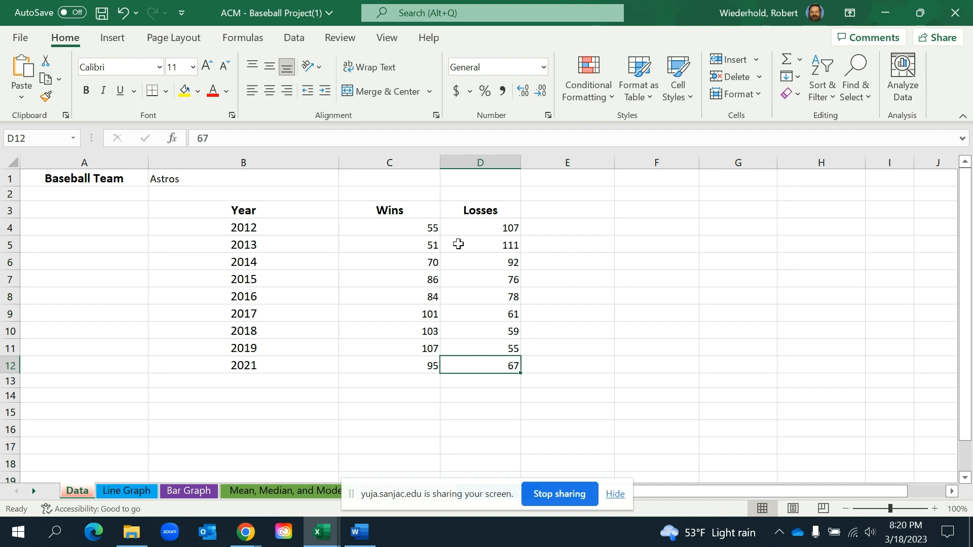
pyautogui.click(546, 228)
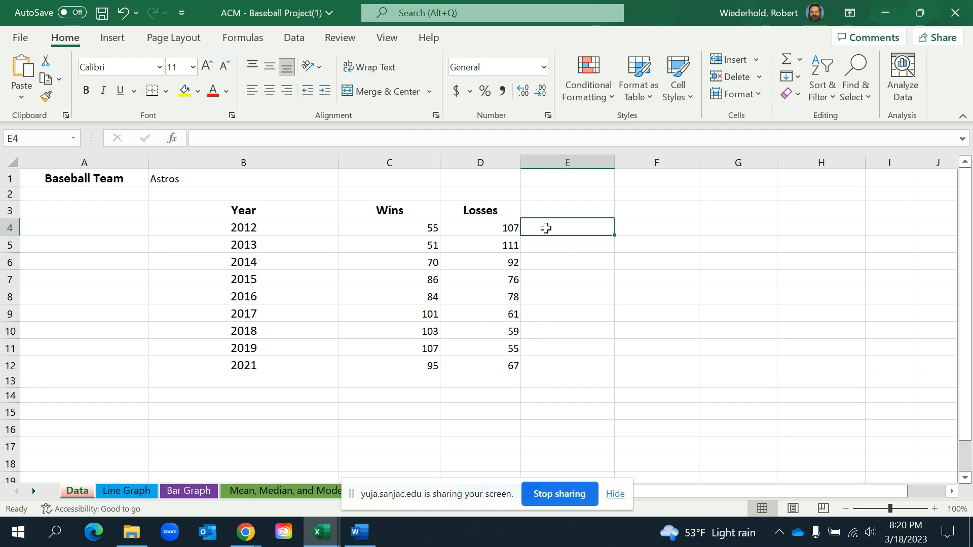
# Total the 2014 wins and losses in cell E6 with AutoSum
pyautogui.moveTo(418, 224); pyautogui.dragTo(467, 223)
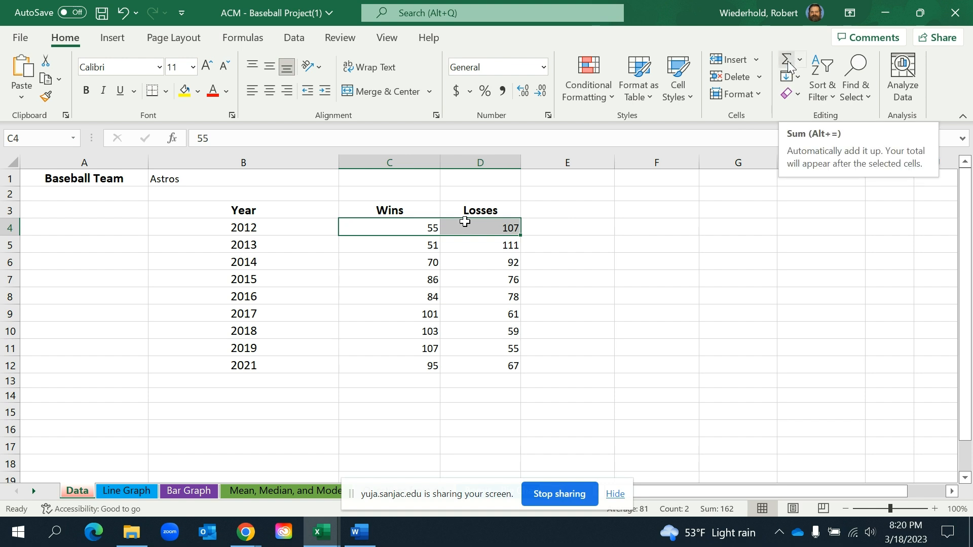
pyautogui.click(396, 264)
pyautogui.moveTo(396, 264); pyautogui.dragTo(466, 265)
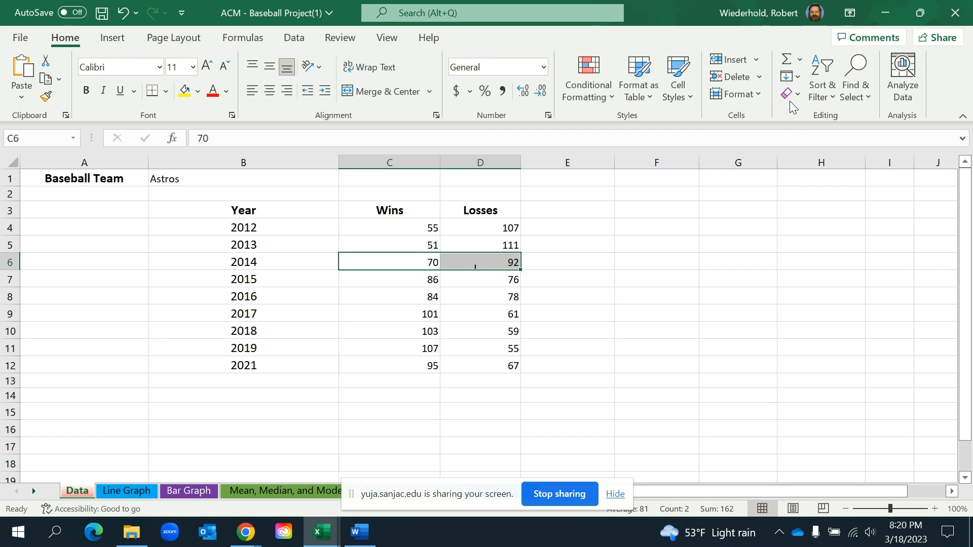
pyautogui.click(786, 60)
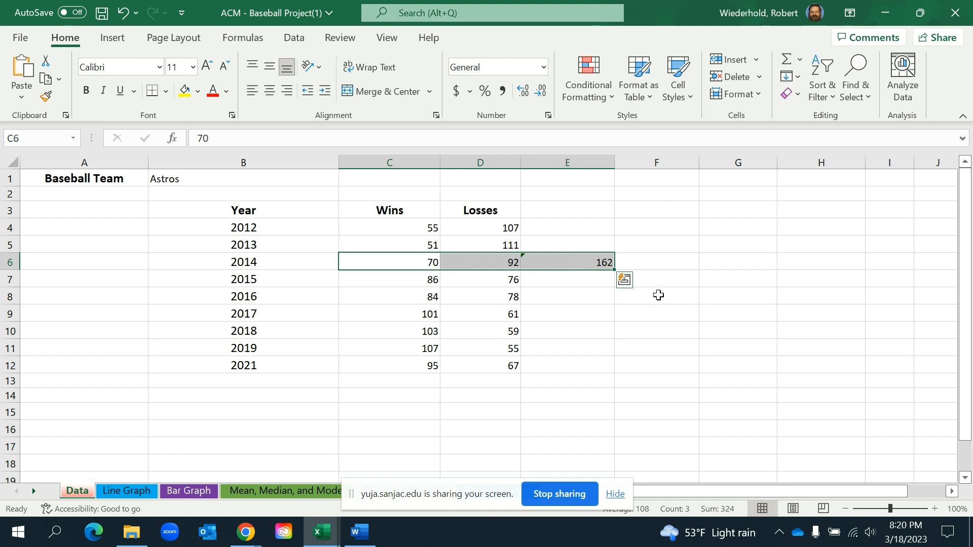
# Clear the 2014 total from cell E6 of the Data sheet
pyautogui.click(666, 282)
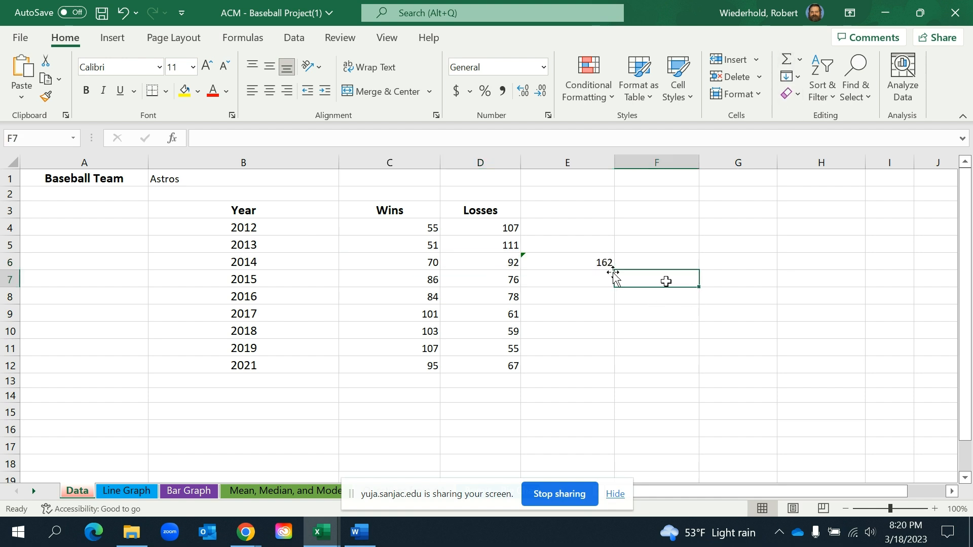
pyautogui.click(583, 264)
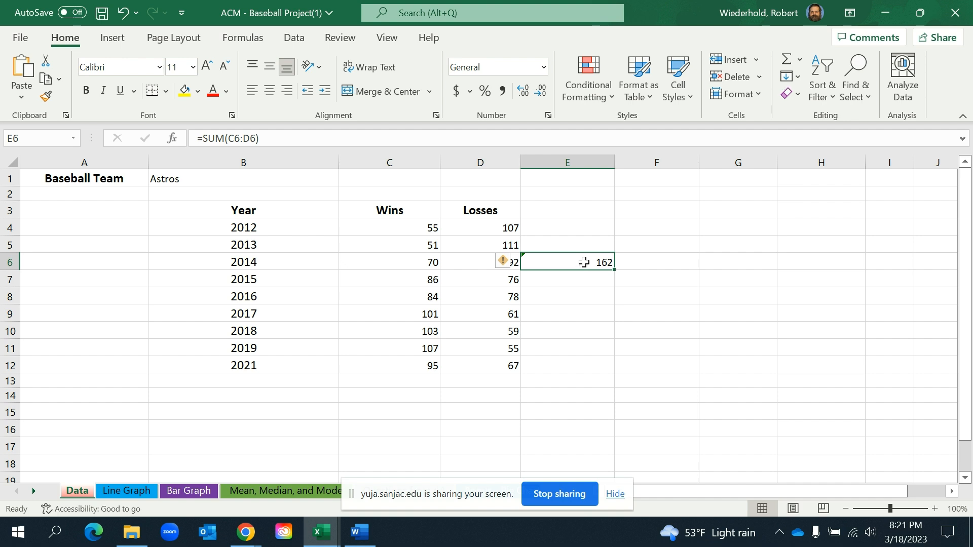
pyautogui.click(570, 229)
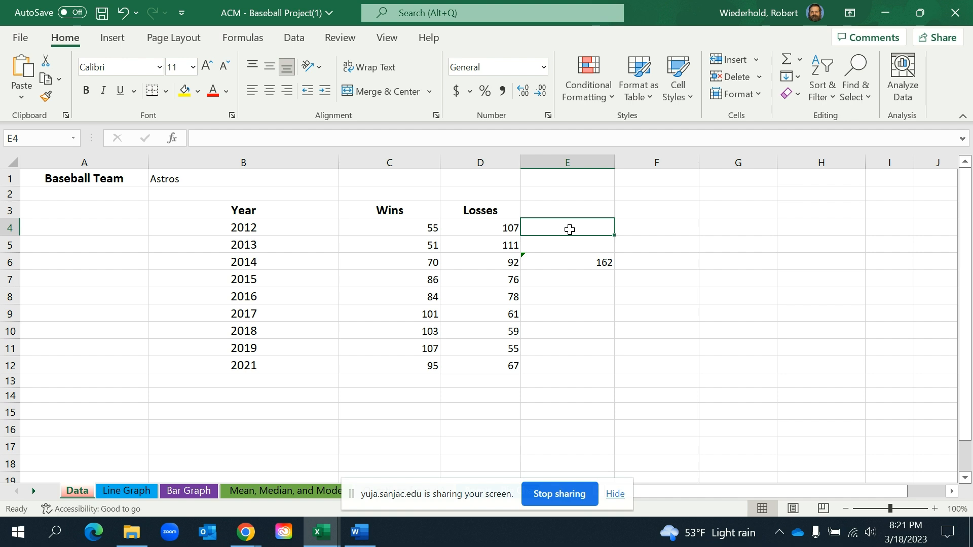
pyautogui.click(573, 261)
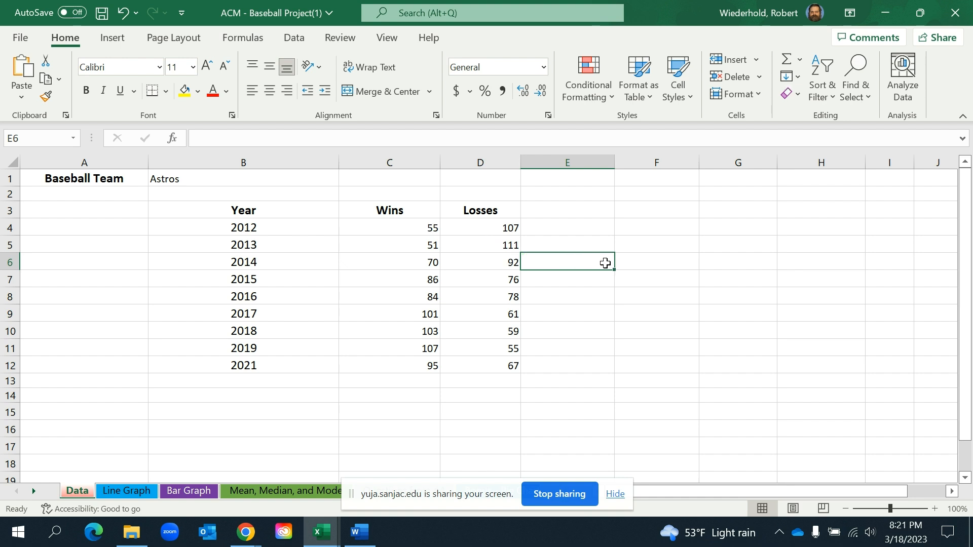
# Review the 2012 wins and losses in cells C4 and D4
pyautogui.click(505, 232)
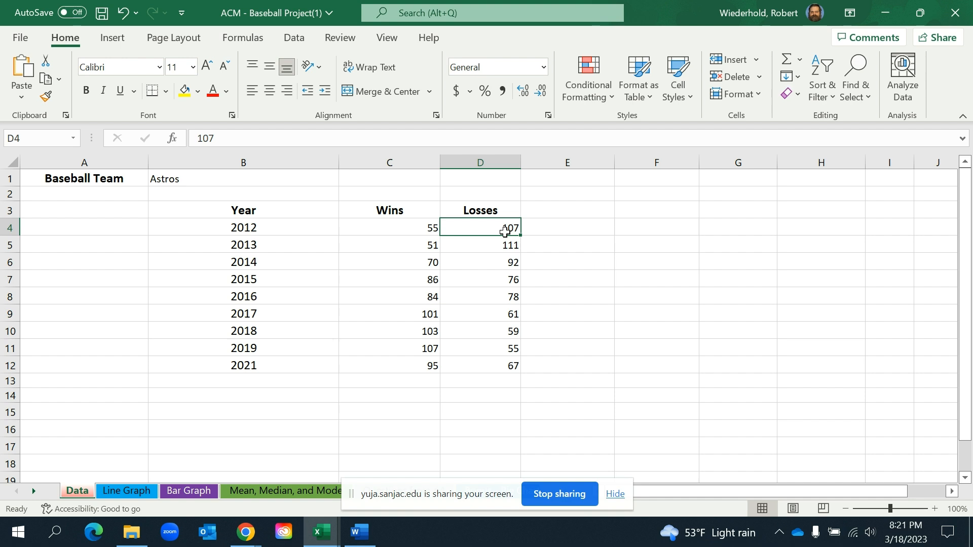
pyautogui.click(400, 226)
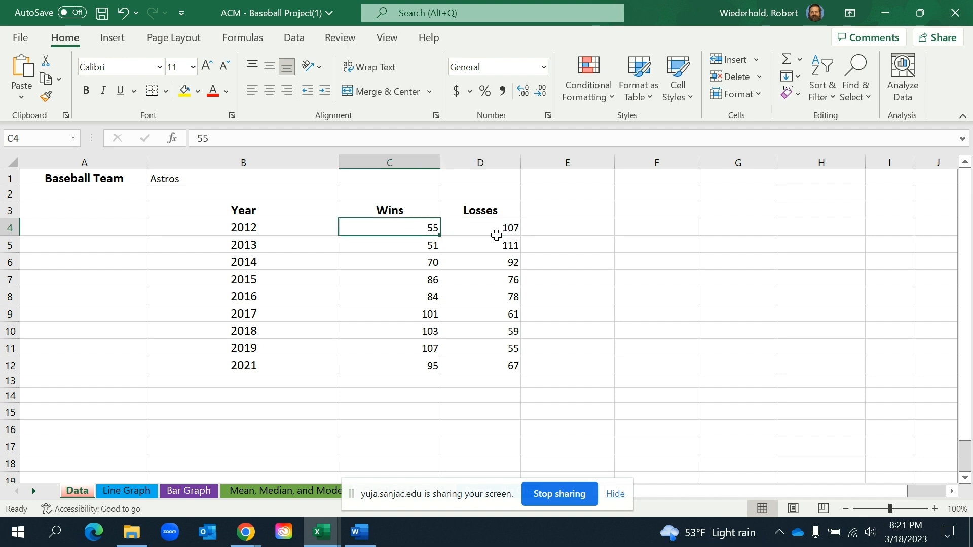
pyautogui.click(498, 230)
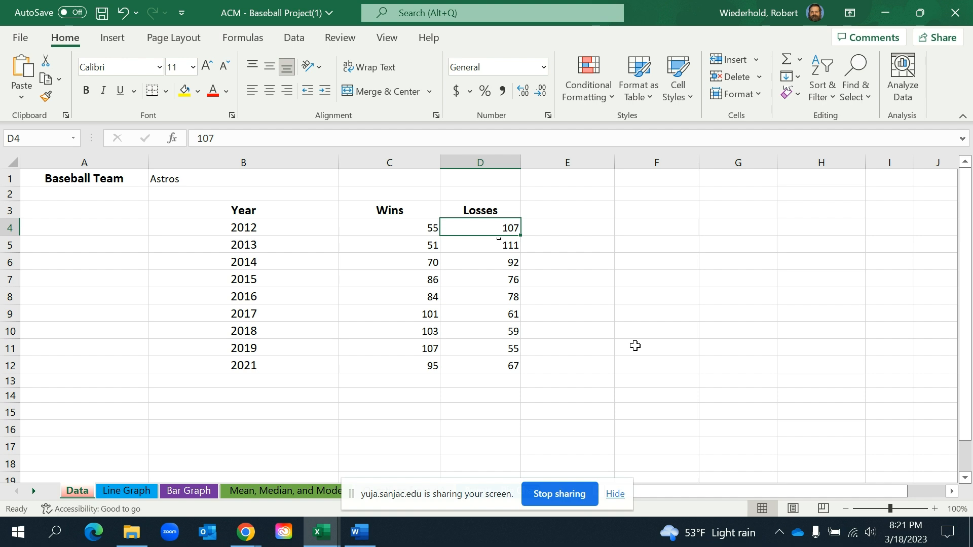
pyautogui.click(588, 293)
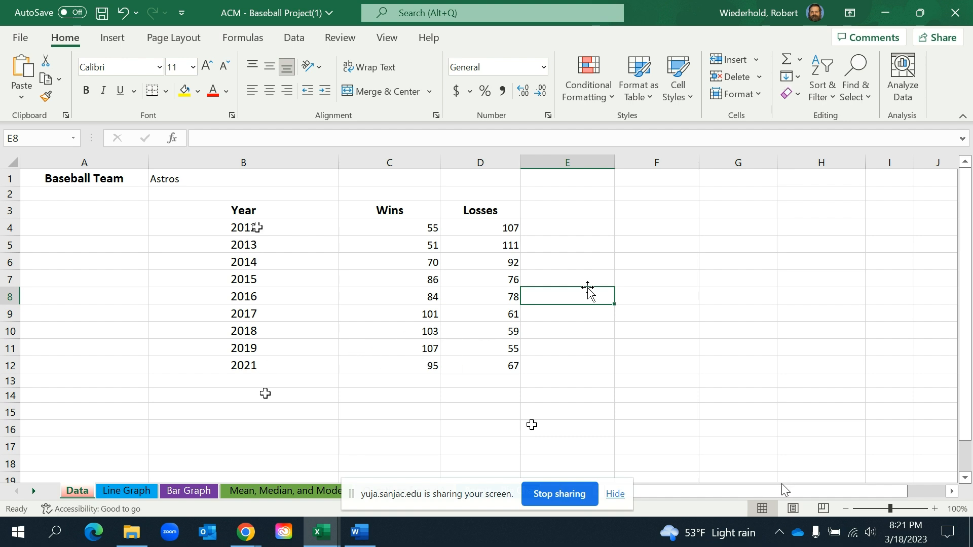
# Open the Line Graph sheet and move the screen-sharing bar clear of the sheet names
pyautogui.click(116, 492)
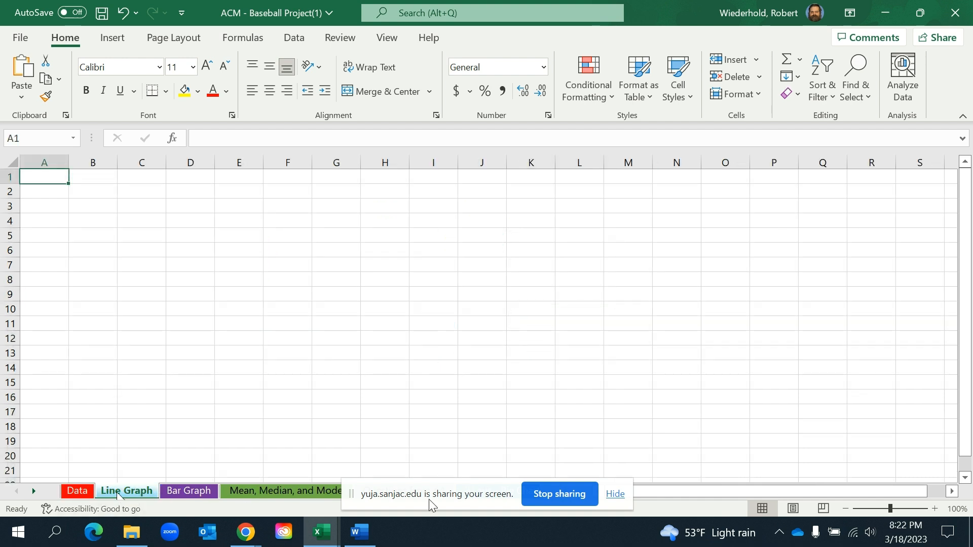
pyautogui.moveTo(965, 361); pyautogui.dragTo(965, 376)
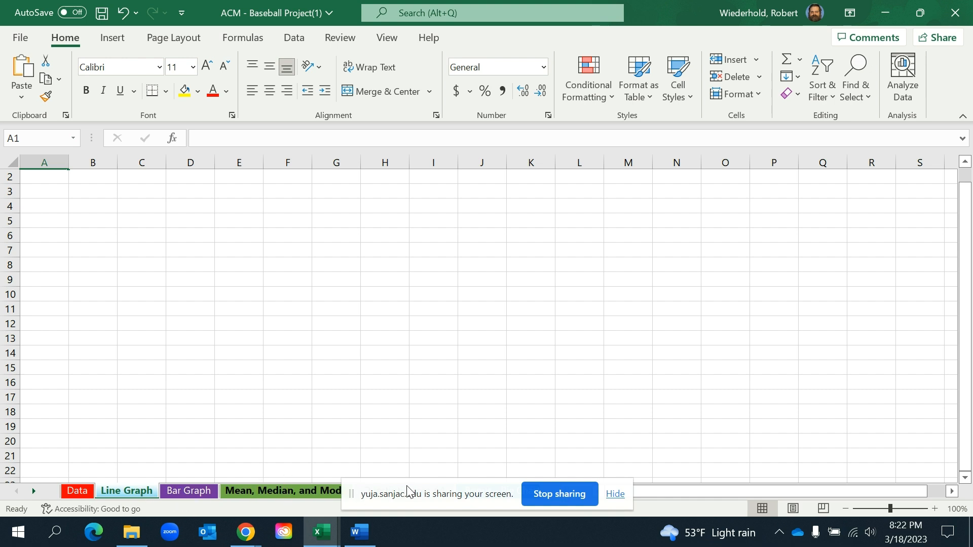
pyautogui.moveTo(409, 482); pyautogui.dragTo(768, 425)
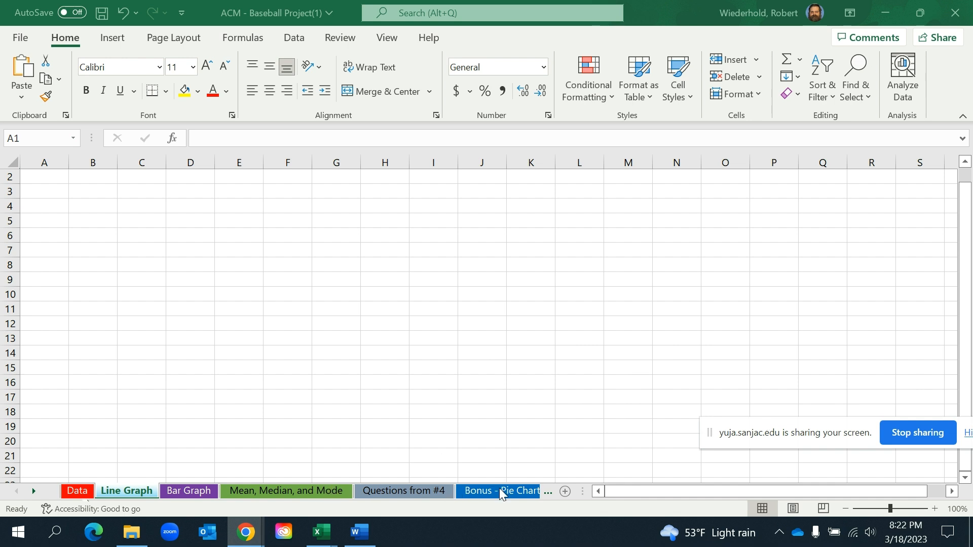
pyautogui.click(180, 491)
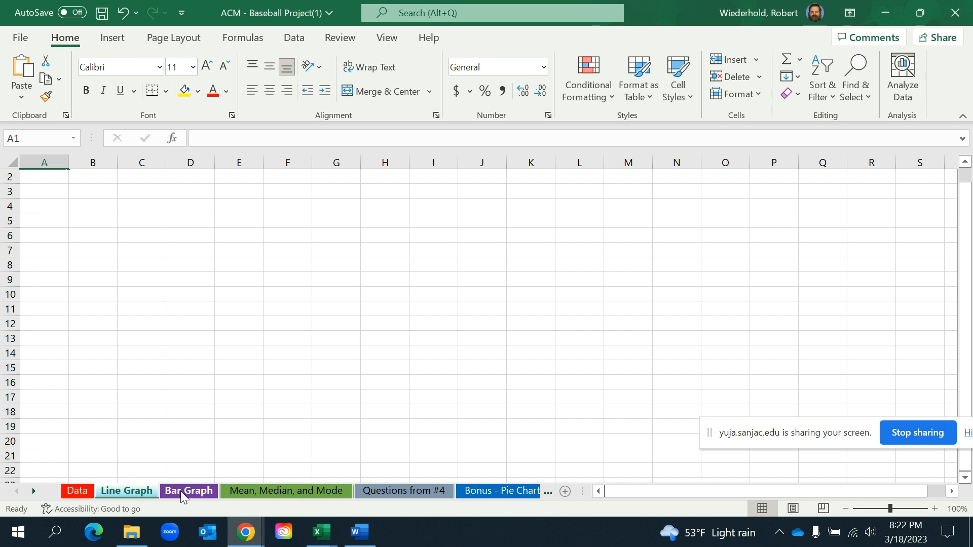
# Insert a trial 2-D clustered column chart from the Year, Wins and Losses data in B3:D12 of the Data sheet, and delete it
pyautogui.click(76, 490)
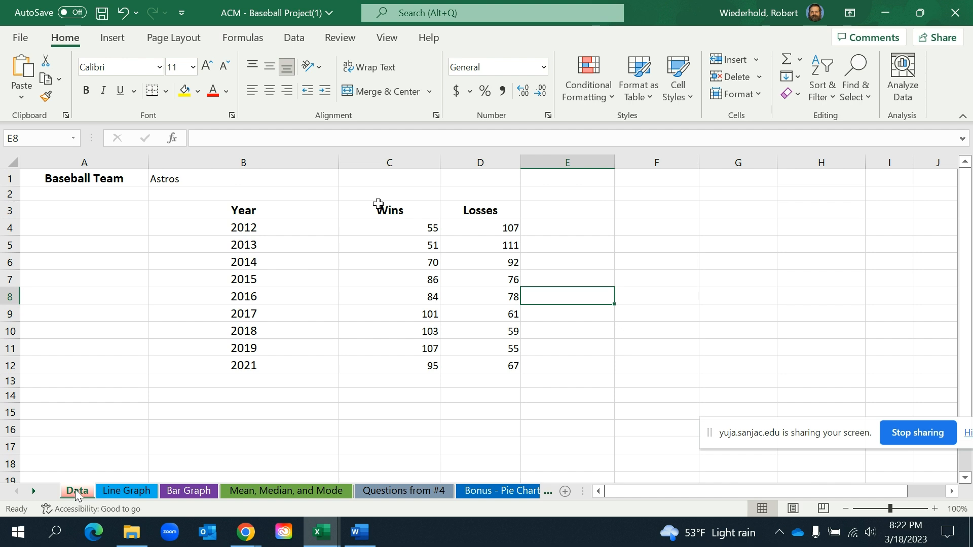
pyautogui.moveTo(215, 213); pyautogui.dragTo(501, 369)
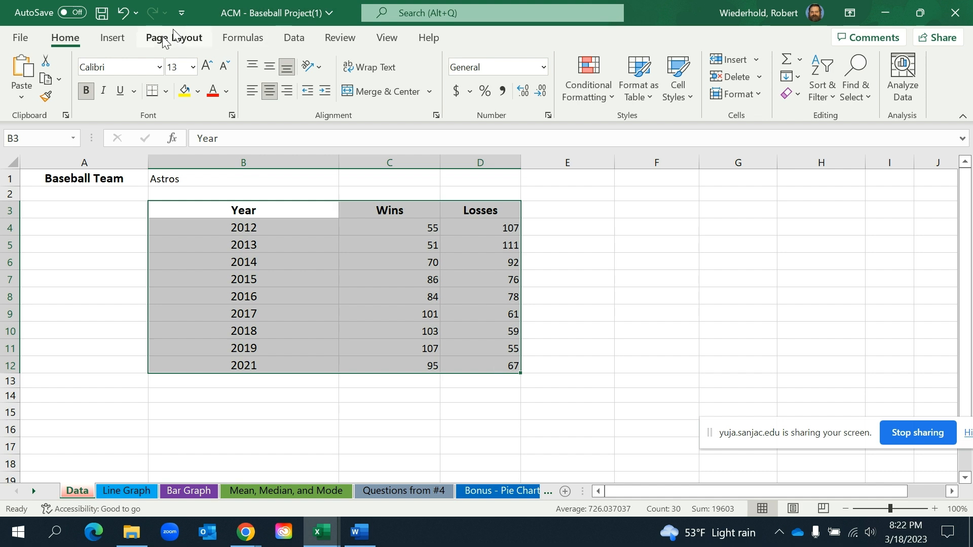
pyautogui.click(112, 39)
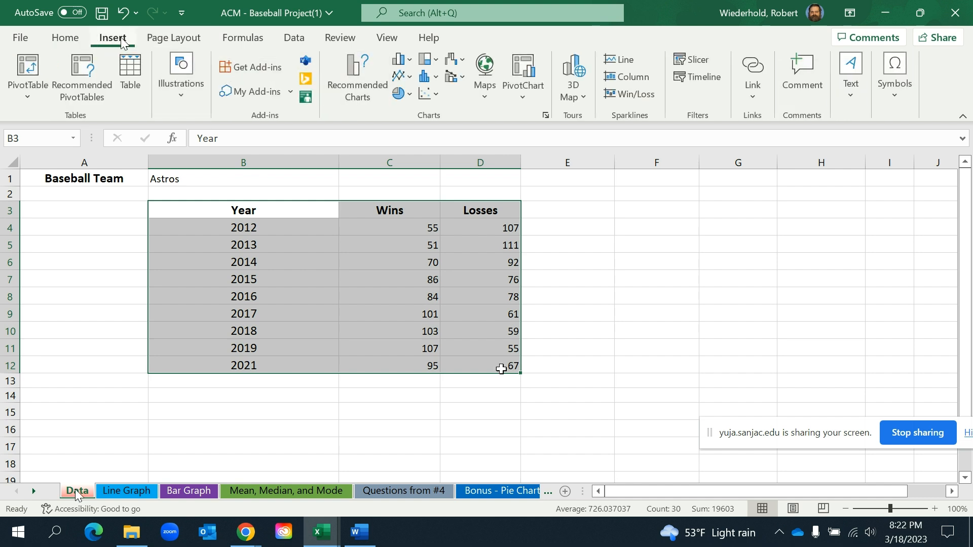
pyautogui.click(409, 63)
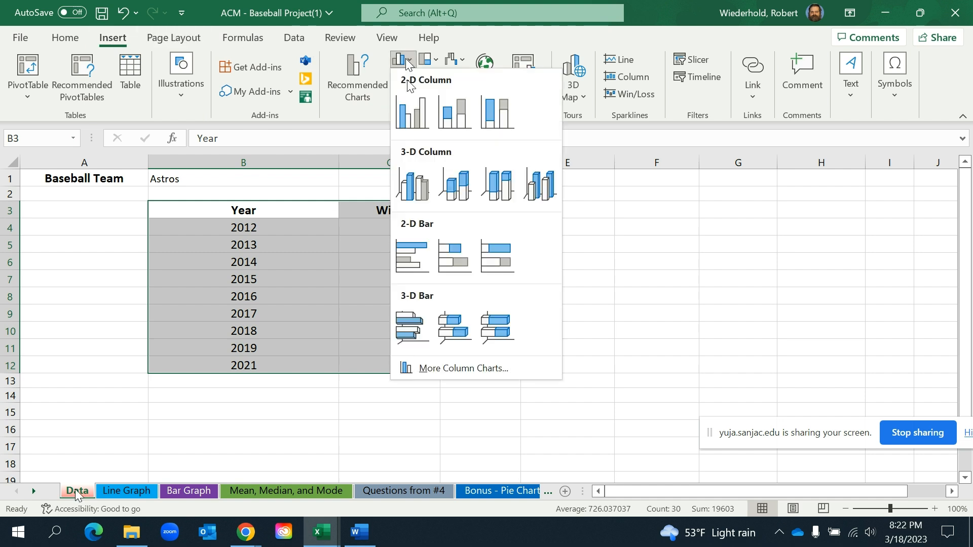
pyautogui.click(406, 119)
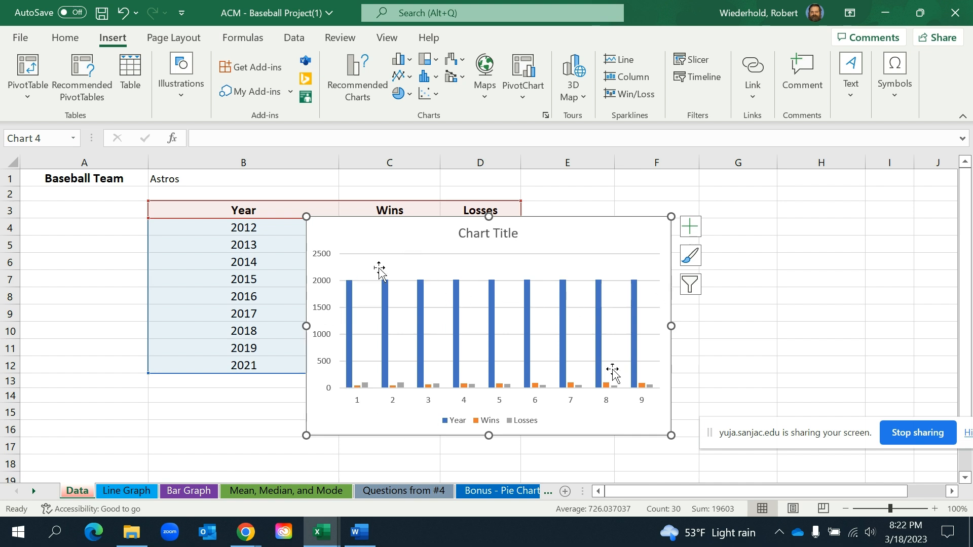
pyautogui.click(622, 228)
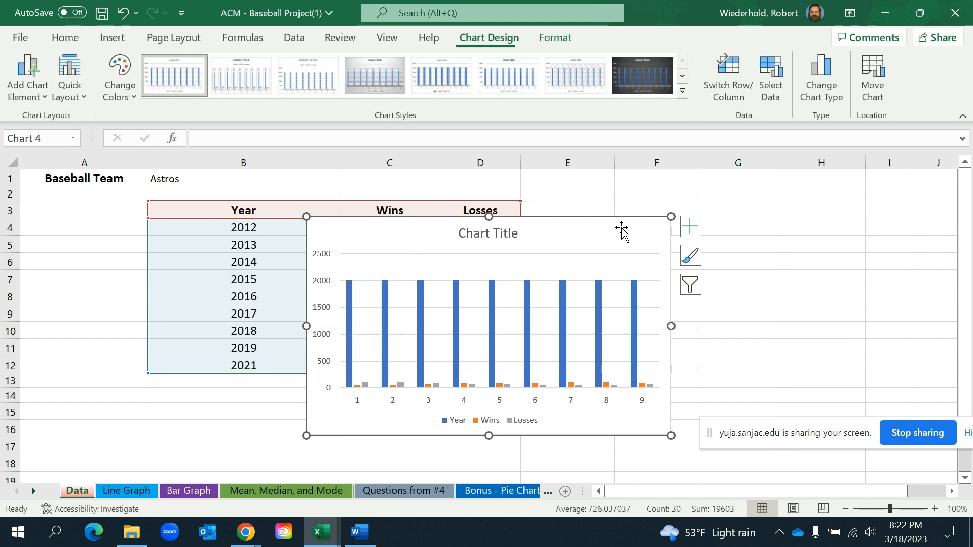
pyautogui.press('Delete')
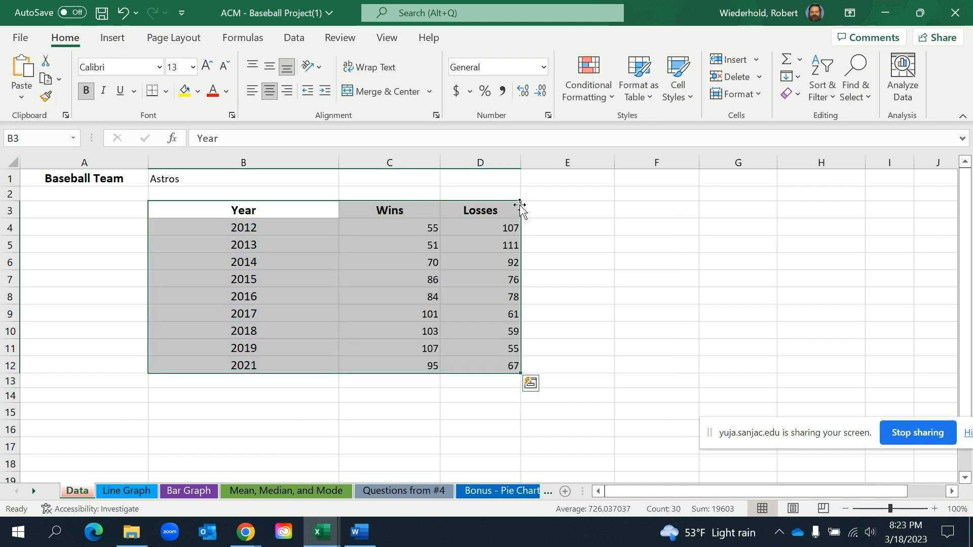
# Insert a 2-D clustered column chart from only the Wins and Losses columns, C3:D12
pyautogui.click(549, 205)
pyautogui.click(349, 209)
pyautogui.moveTo(349, 209); pyautogui.dragTo(465, 358)
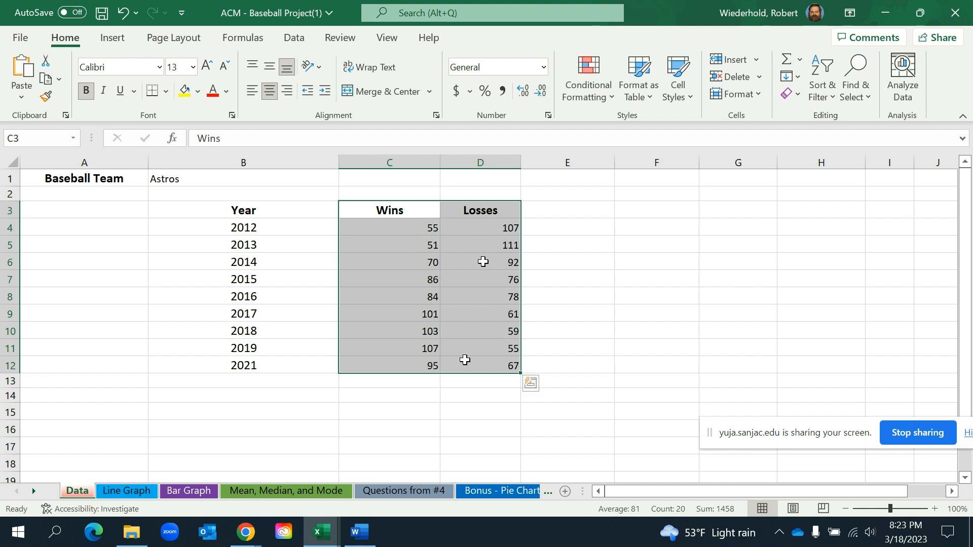
pyautogui.click(597, 209)
pyautogui.click(355, 211)
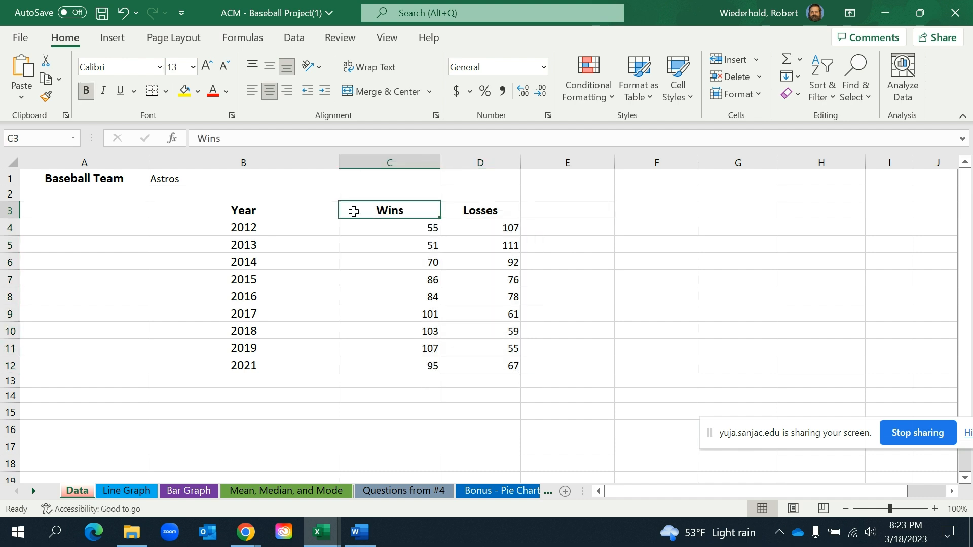
pyautogui.moveTo(367, 209); pyautogui.dragTo(462, 360)
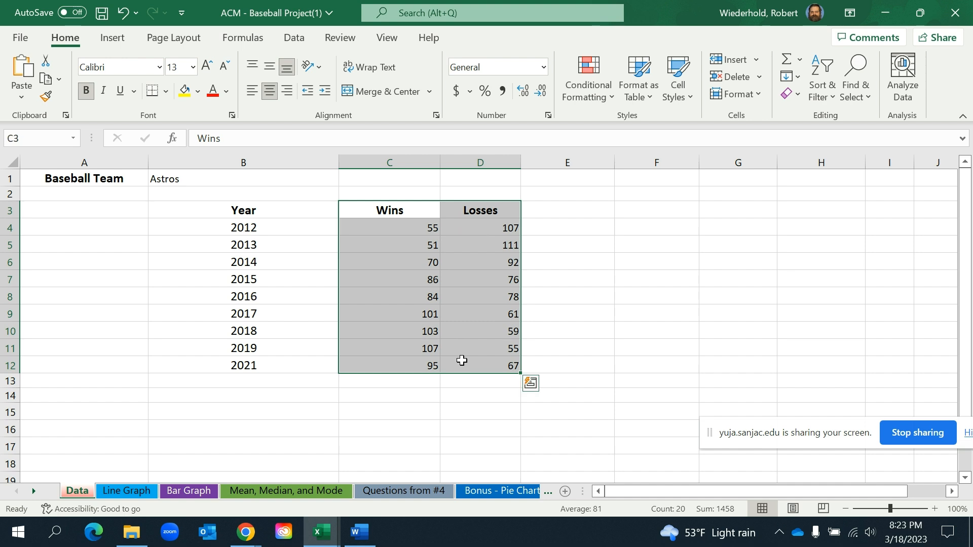
pyautogui.click(111, 40)
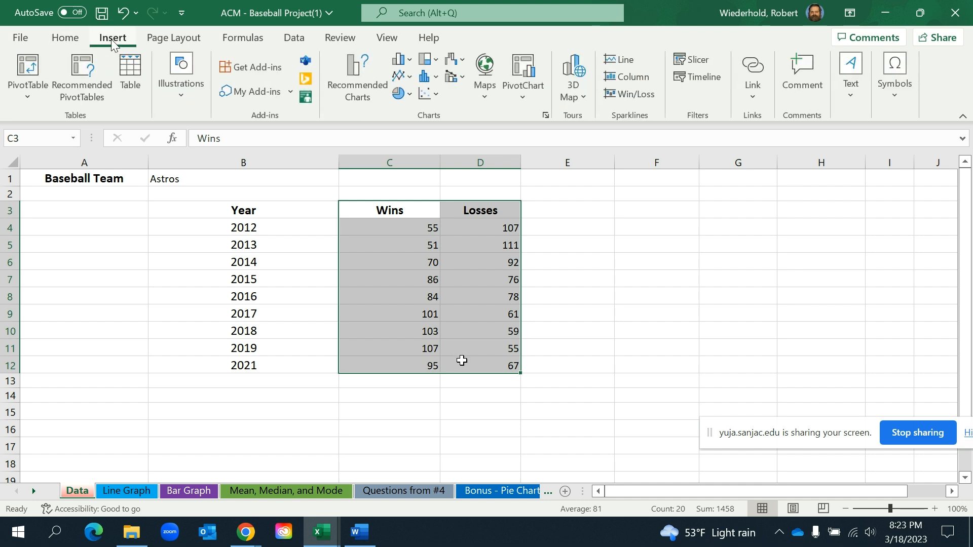
pyautogui.click(404, 64)
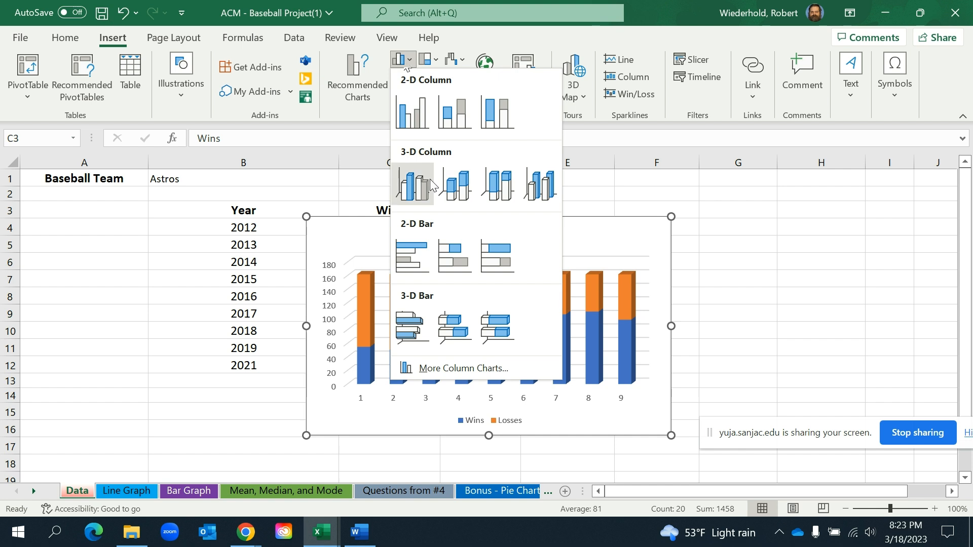
pyautogui.click(412, 120)
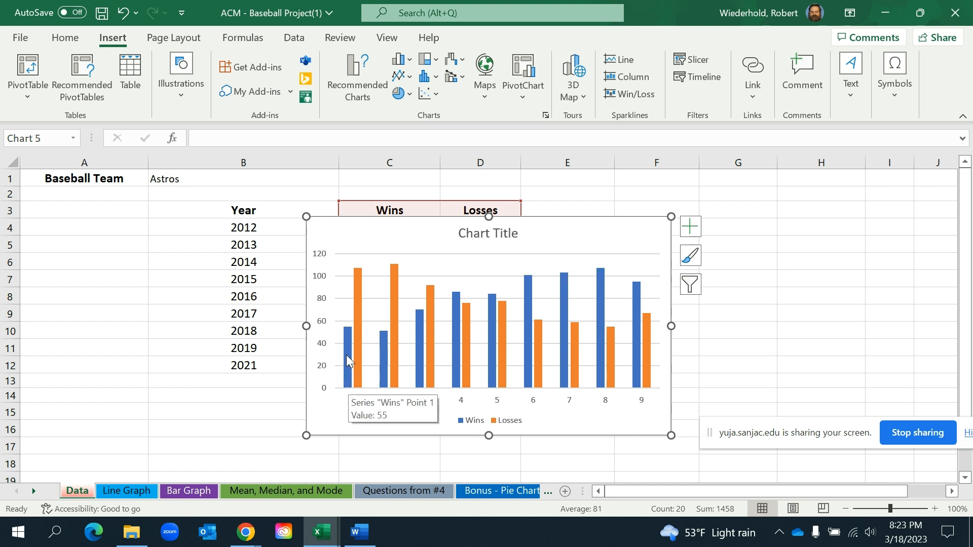
# Move the chart up and to the right so that it starts at row 2 and uncovers the Wins heading
pyautogui.moveTo(559, 226); pyautogui.dragTo(603, 249)
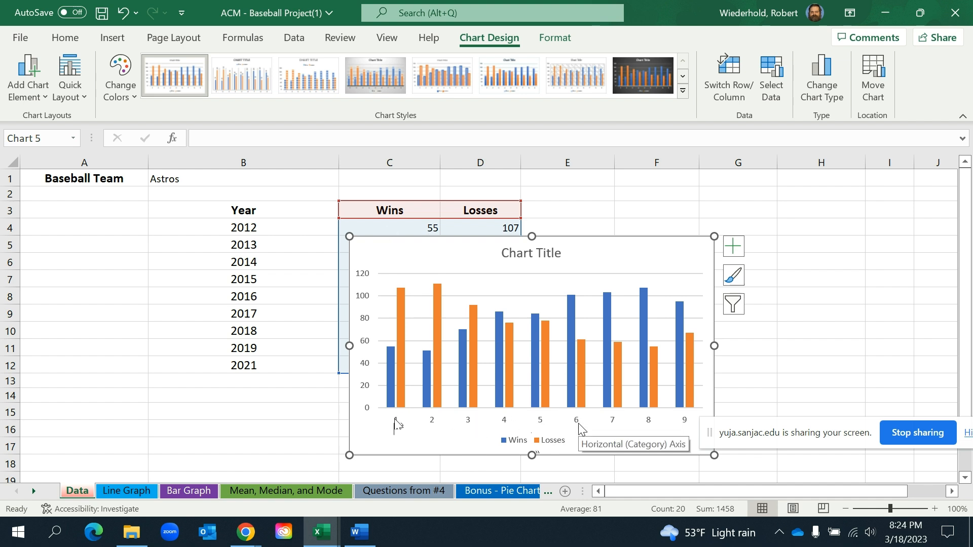
pyautogui.moveTo(582, 261); pyautogui.dragTo(613, 207)
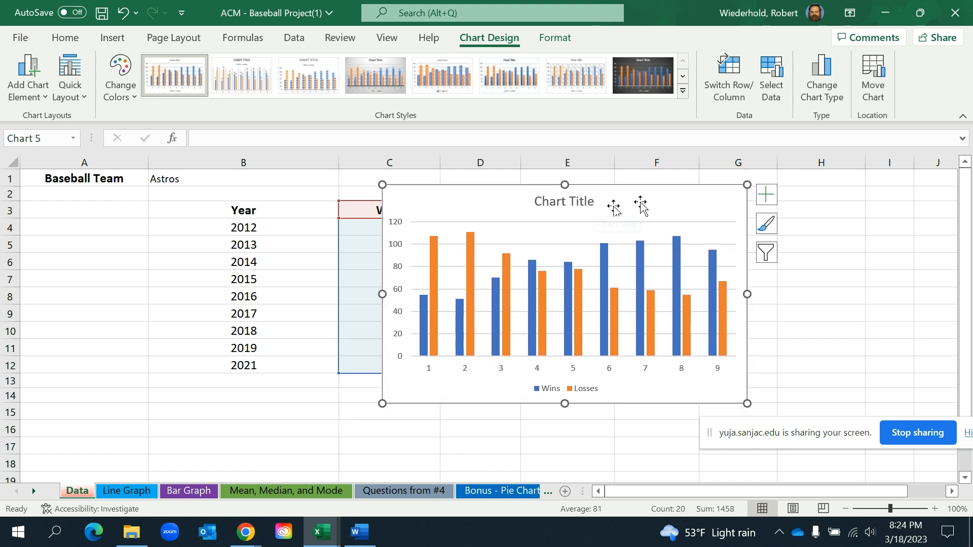
pyautogui.moveTo(659, 200); pyautogui.dragTo(693, 197)
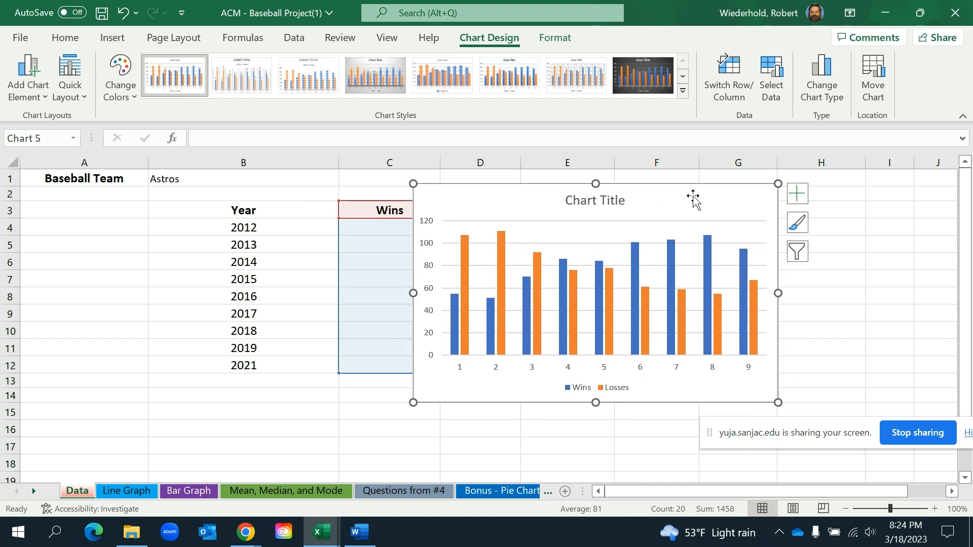
# Title the chart "Astros wins and losses" and shift it slightly left to span columns C to G
pyautogui.click(601, 204)
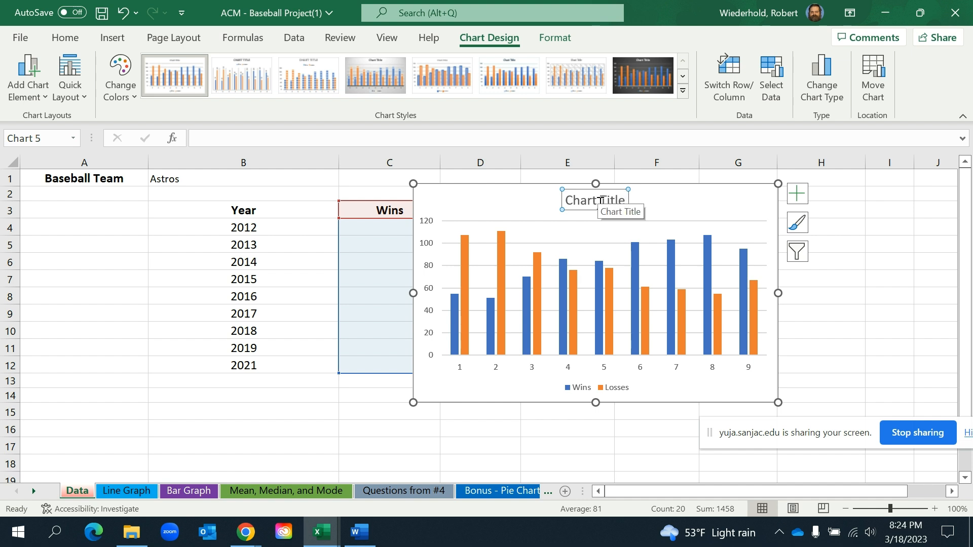
pyautogui.click(623, 202)
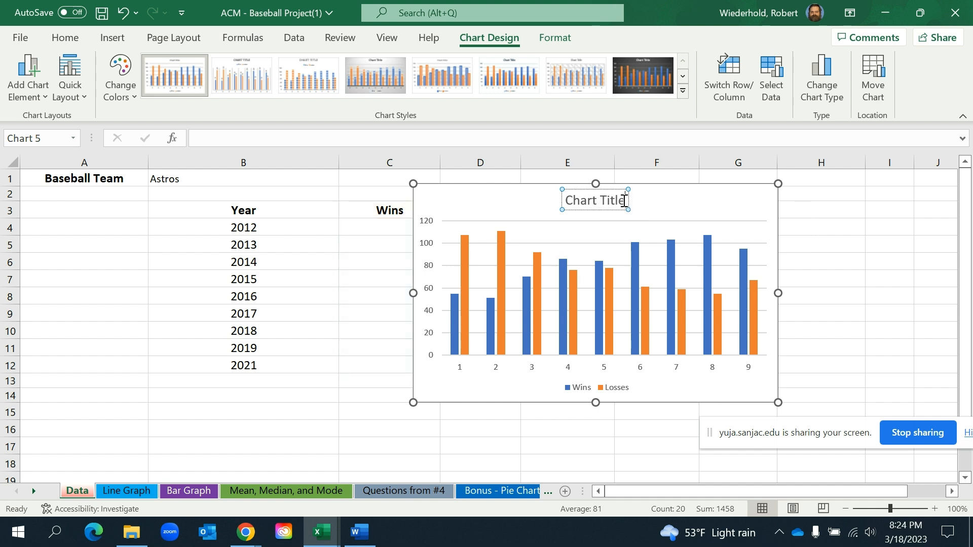
pyautogui.press('BackSpace')
pyautogui.press('BackSpace')
pyautogui.press('BackSpace')
pyautogui.press('BackSpace')
pyautogui.press('BackSpace')
pyautogui.press('BackSpace')
pyautogui.press('BackSpace')
pyautogui.press('BackSpace')
pyautogui.press('BackSpace')
pyautogui.press('BackSpace')
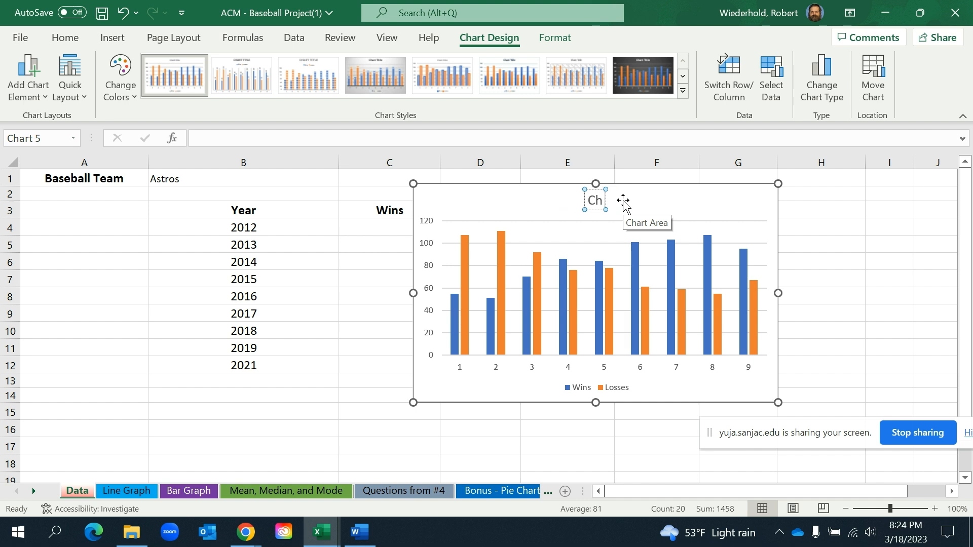
pyautogui.press('BackSpace')
pyautogui.write('Astros')
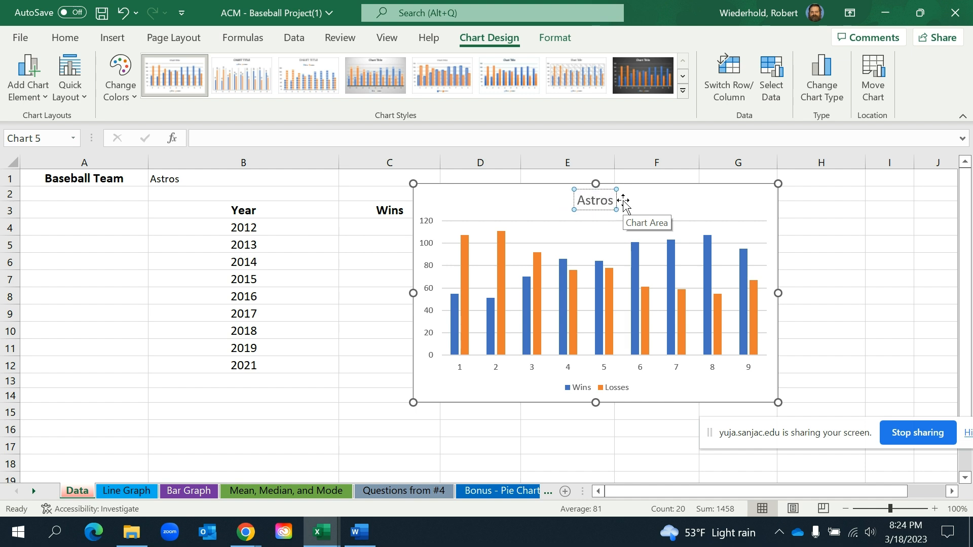
pyautogui.write(' wins and losses by')
pyautogui.press('BackSpace')
pyautogui.press('BackSpace')
pyautogui.press('BackSpace')
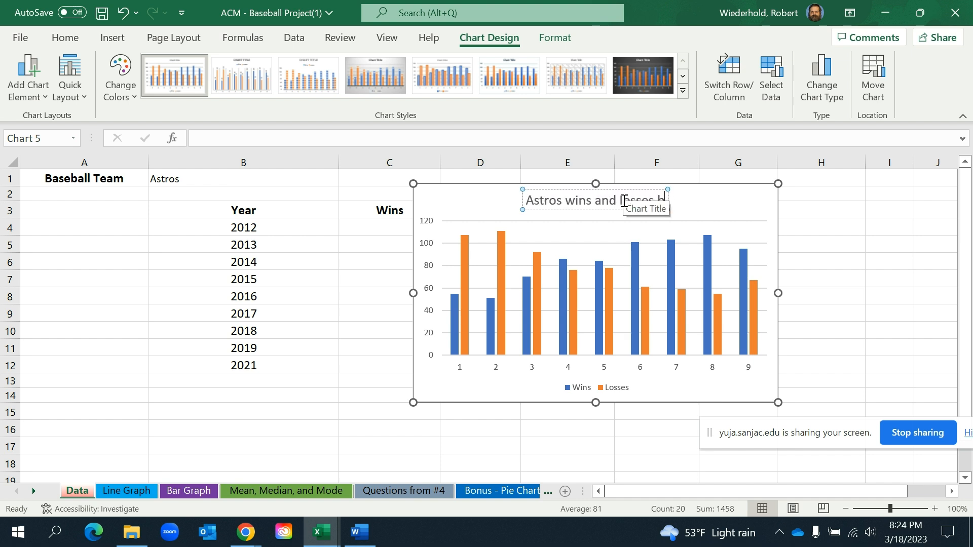
pyautogui.click(720, 218)
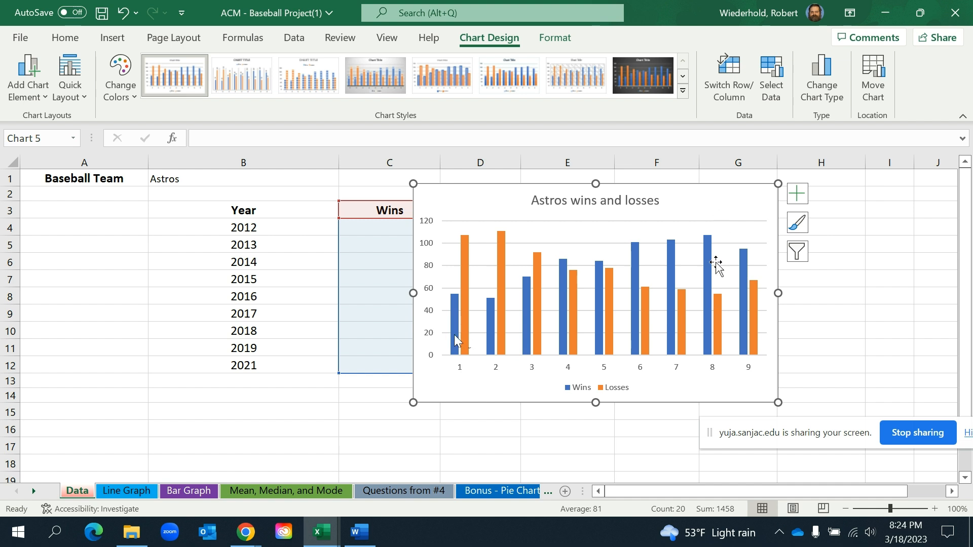
pyautogui.moveTo(723, 208); pyautogui.dragTo(676, 202)
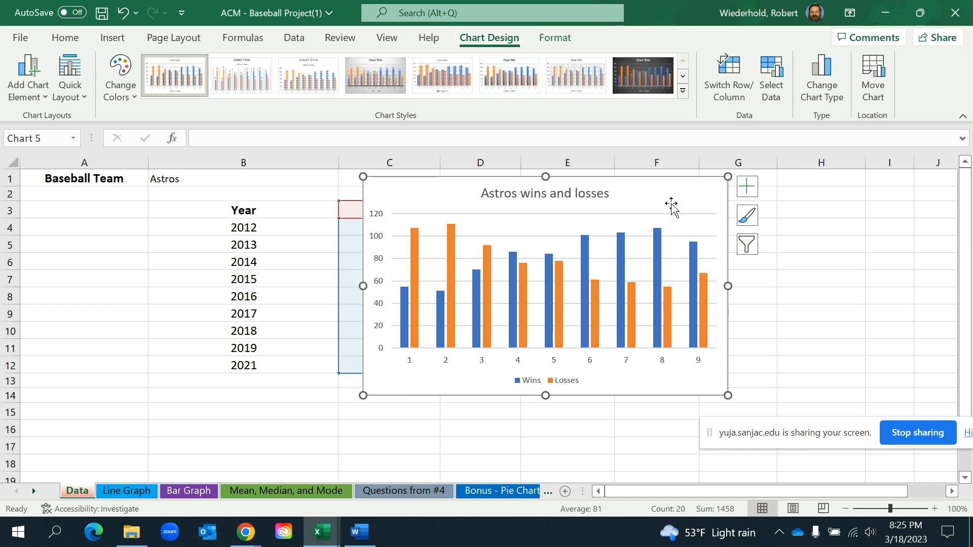
# Label the column chart's horizontal axis with the years 2012 through 2019 and 2021, entered as a comma-separated list
pyautogui.click(775, 84)
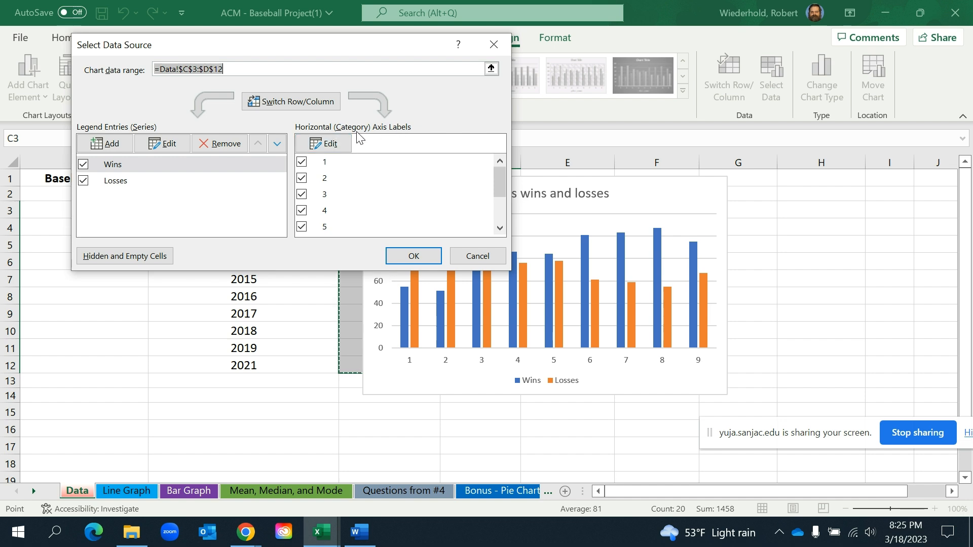
pyautogui.click(329, 147)
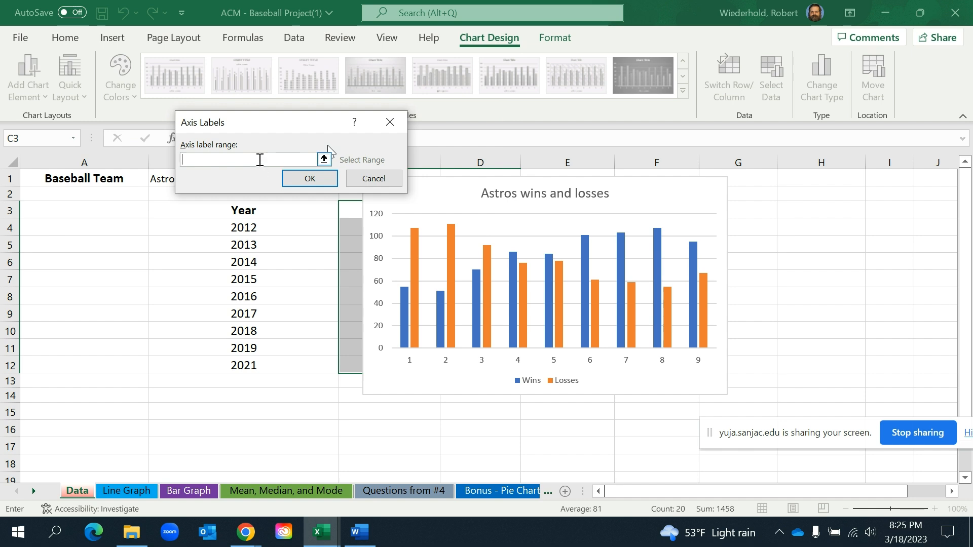
pyautogui.write('2012,')
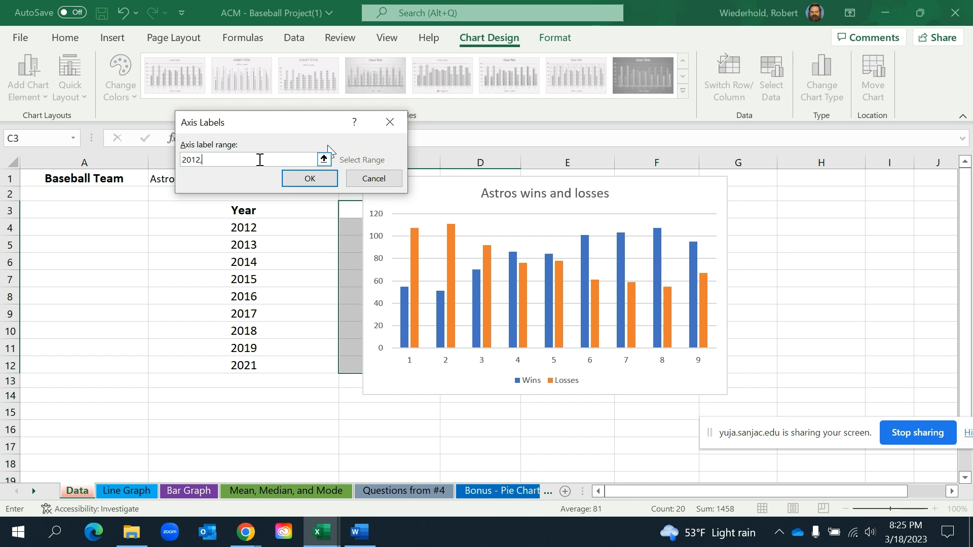
pyautogui.write('2013,')
pyautogui.write('2014,2015,2')
pyautogui.write('016,2017,2018')
pyautogui.write(',2019,')
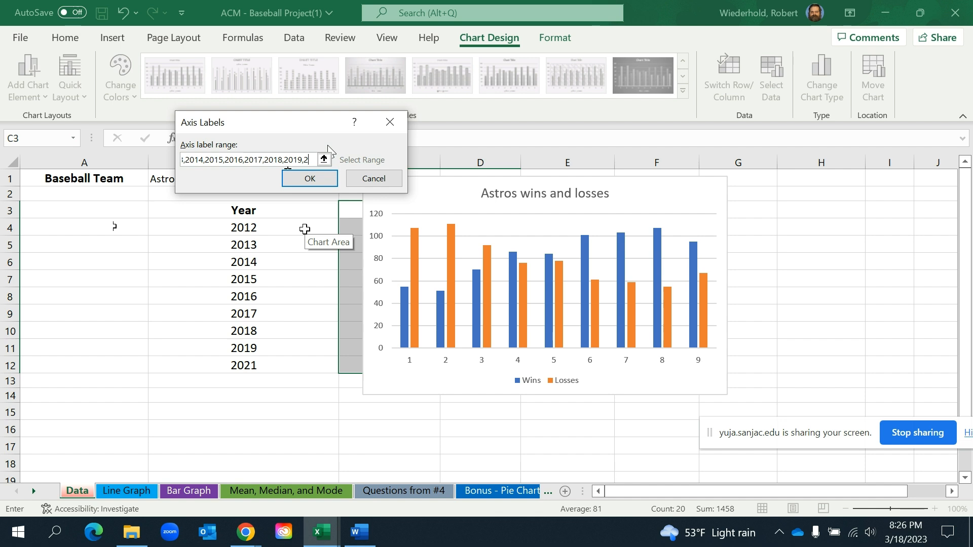
pyautogui.write('21')
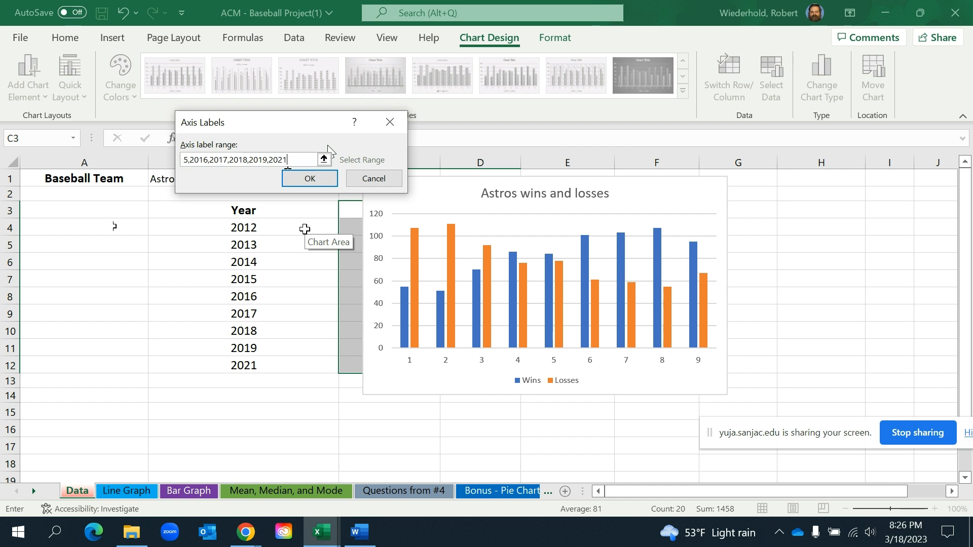
pyautogui.click(310, 182)
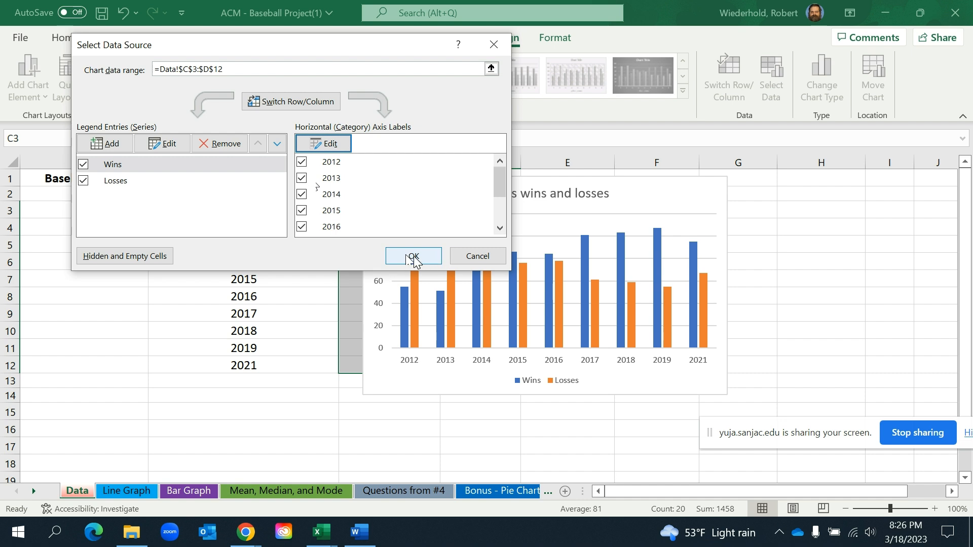
pyautogui.click(413, 256)
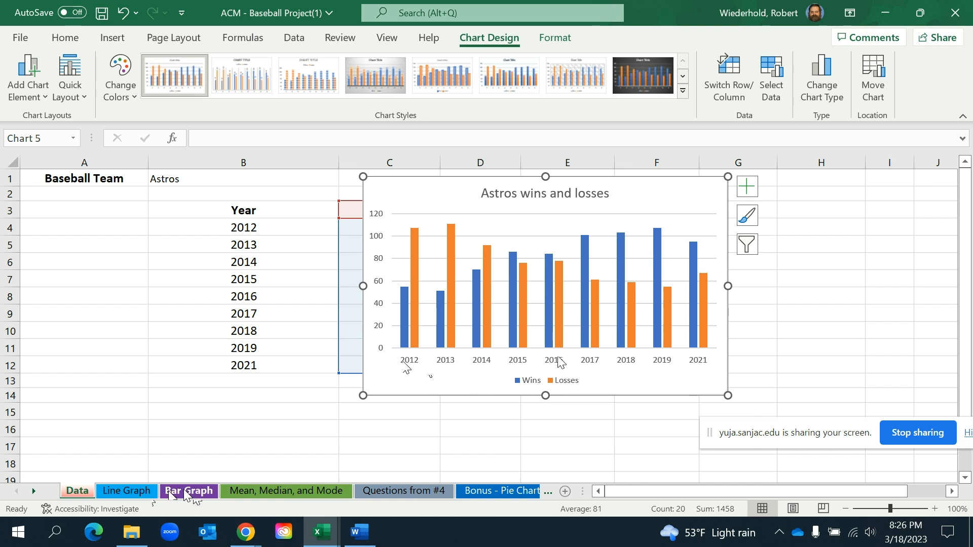
# Cut the column chart from the Data sheet and paste it at D5 on the Bar Graph sheet with the destination theme
pyautogui.rightClick(667, 197)
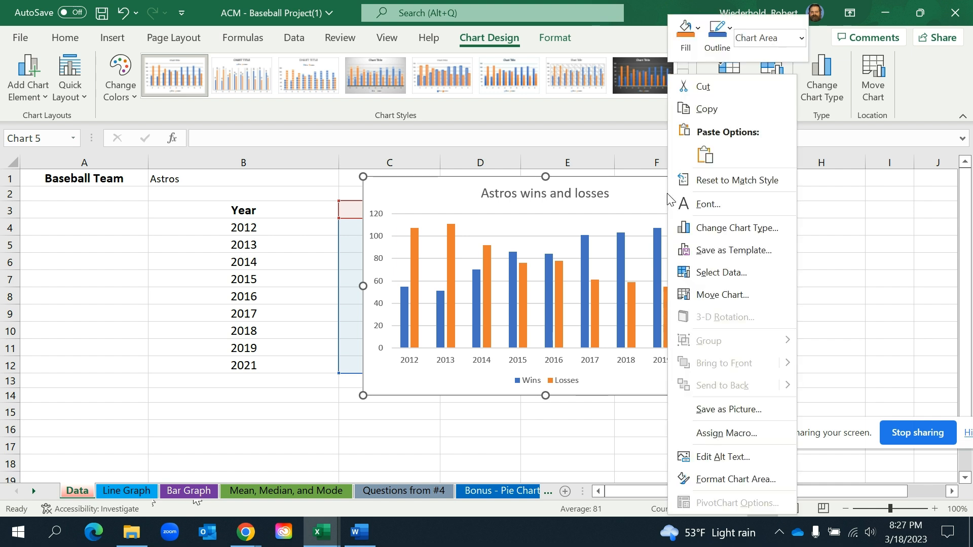
pyautogui.click(734, 90)
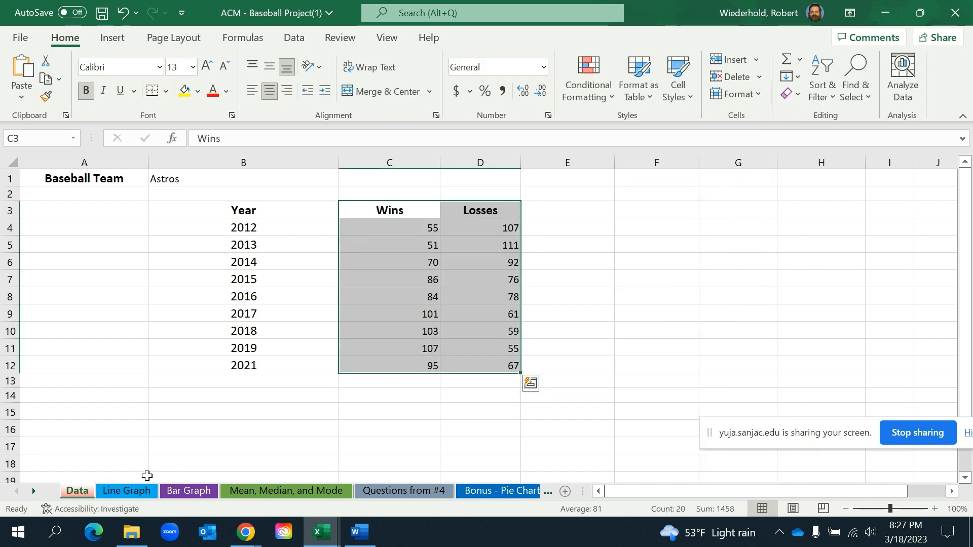
pyautogui.click(169, 493)
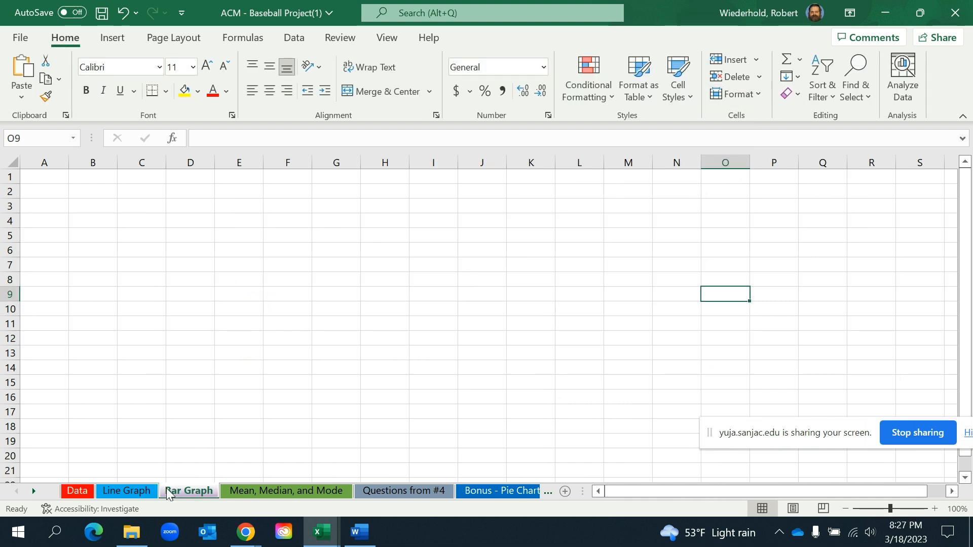
pyautogui.click(44, 175)
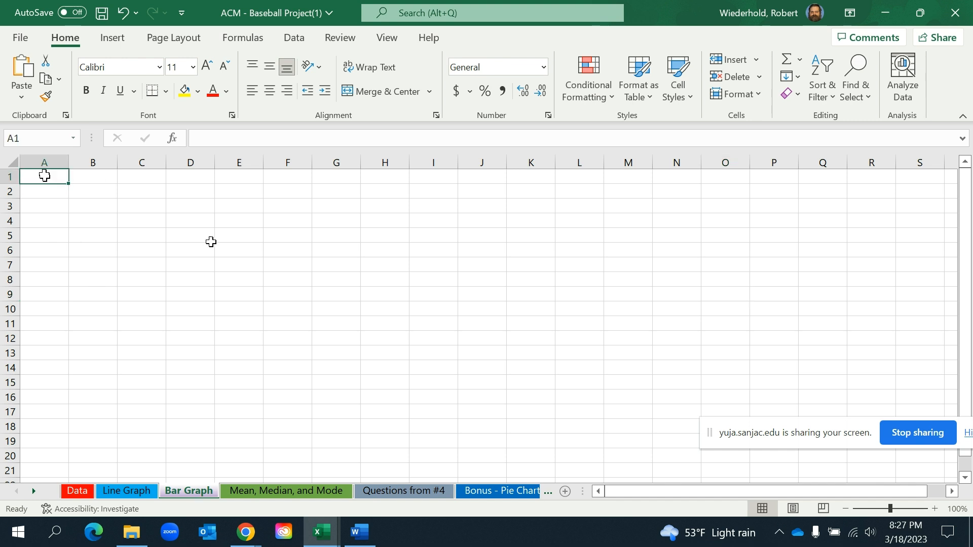
pyautogui.click(188, 236)
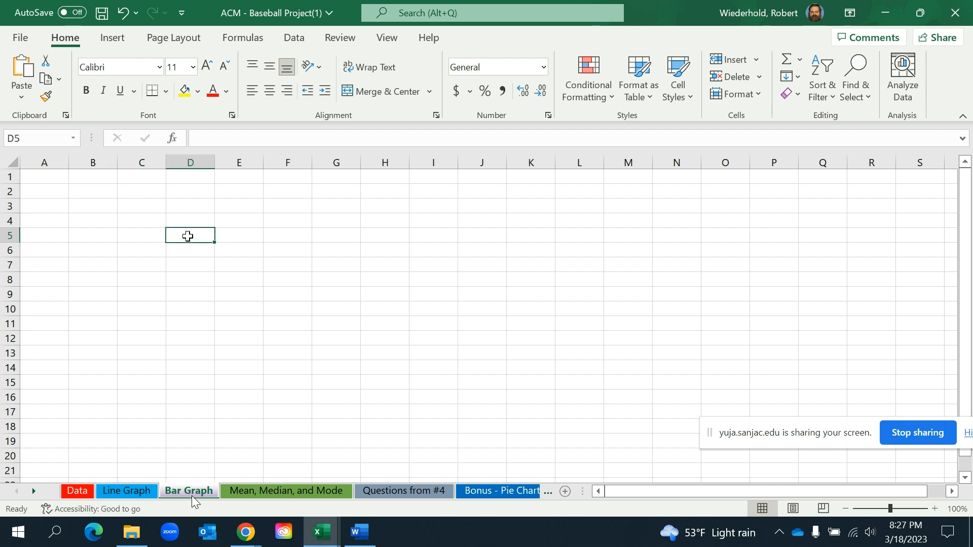
pyautogui.rightClick(188, 236)
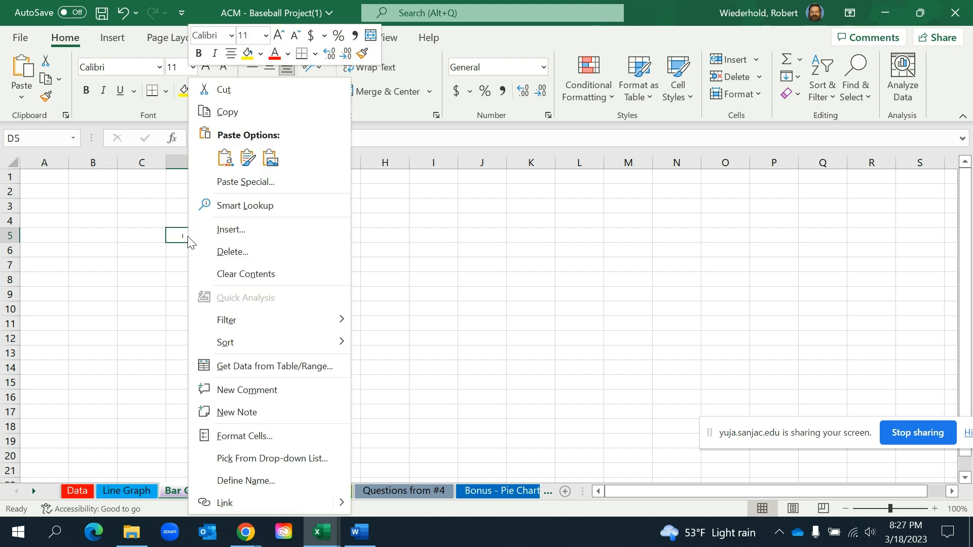
pyautogui.click(226, 163)
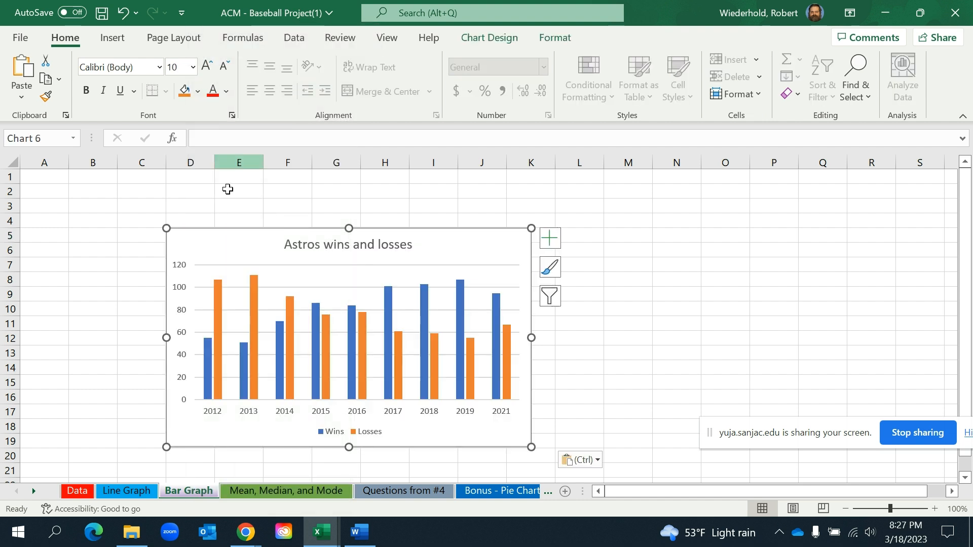
# Move the pasted chart so that it starts at B2 and enlarge it to span to about J19
pyautogui.click(111, 207)
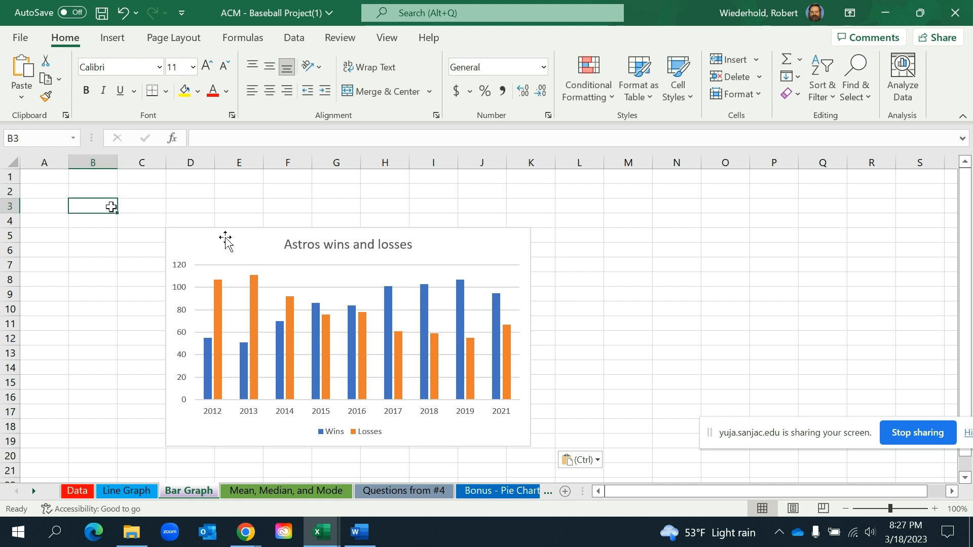
pyautogui.moveTo(235, 255); pyautogui.dragTo(134, 213)
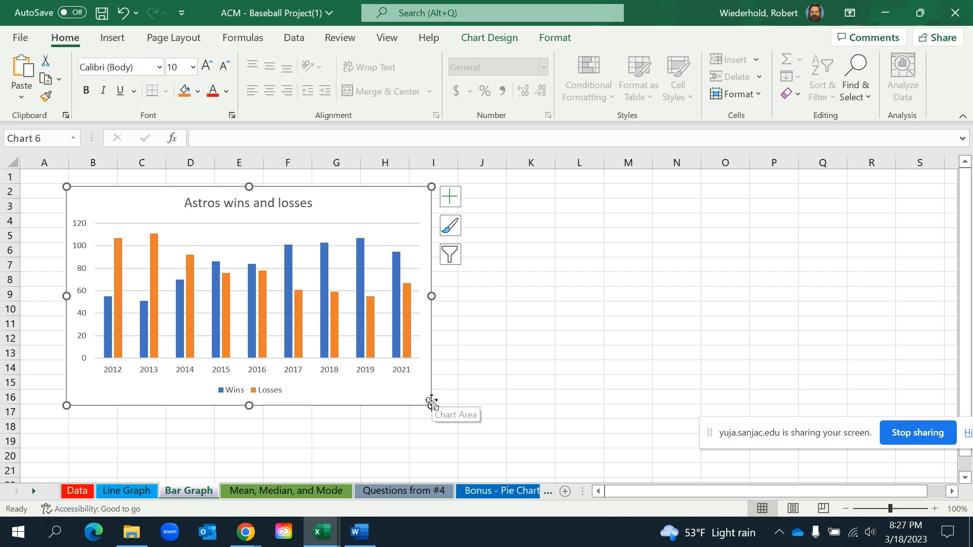
pyautogui.moveTo(432, 405); pyautogui.dragTo(500, 451)
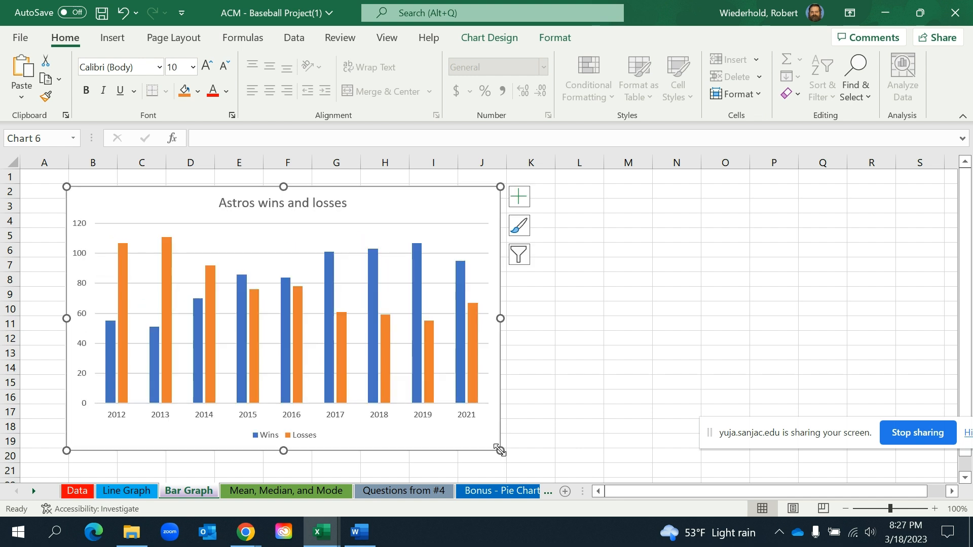
pyautogui.click(642, 322)
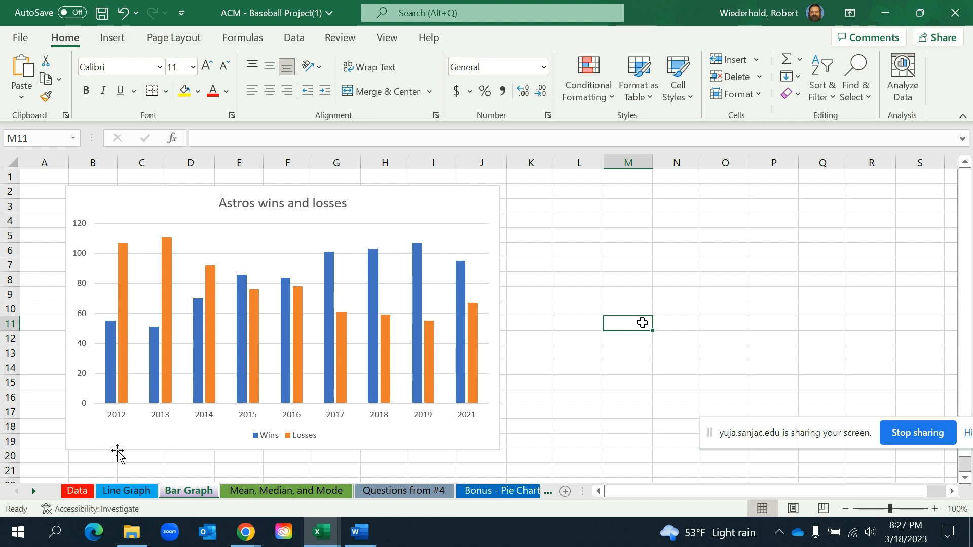
# Insert a 2-D line chart from the Wins and Losses columns, C3:D12, of the Data sheet
pyautogui.click(76, 497)
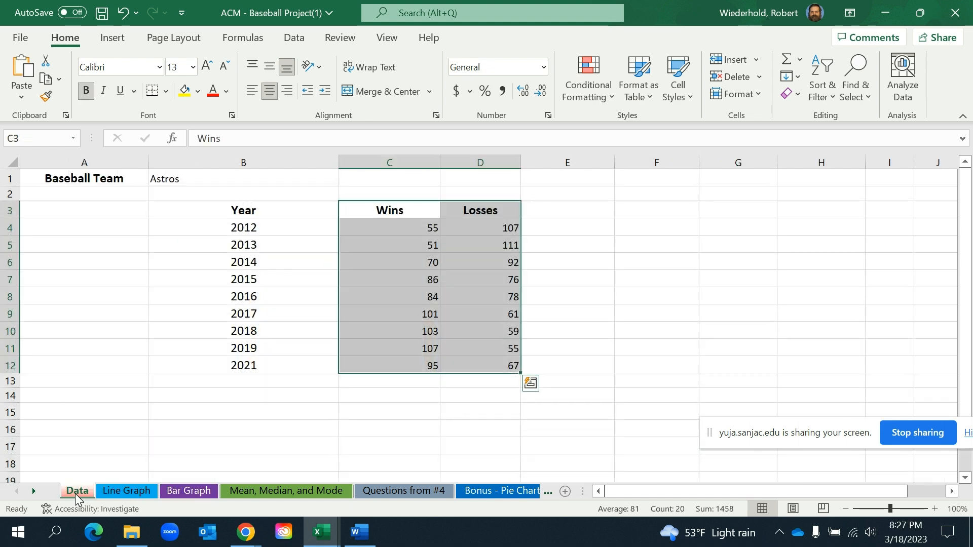
pyautogui.click(127, 496)
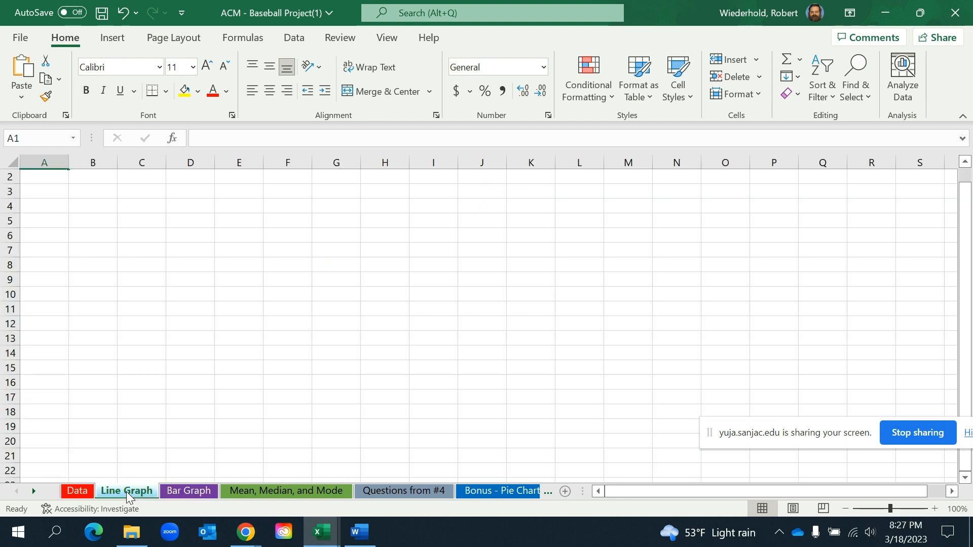
pyautogui.click(77, 492)
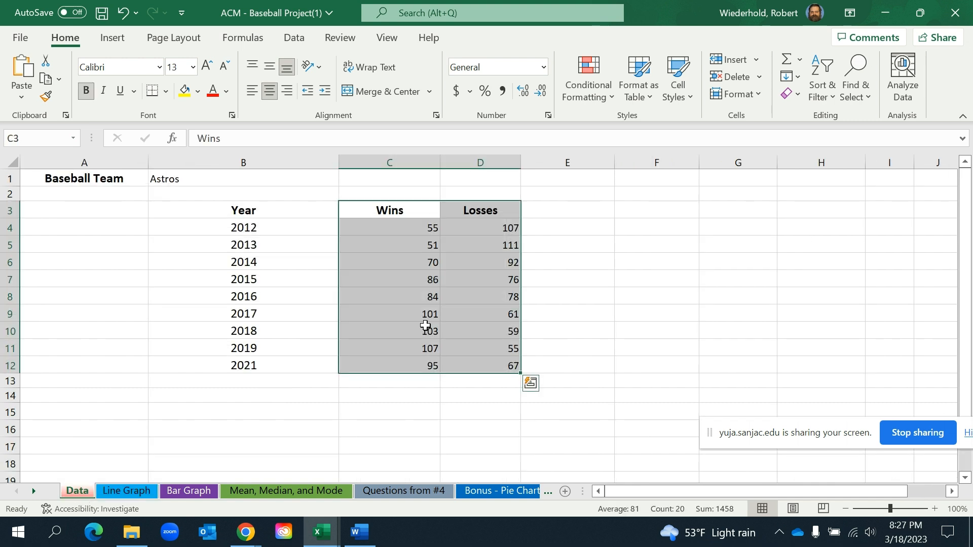
pyautogui.click(572, 205)
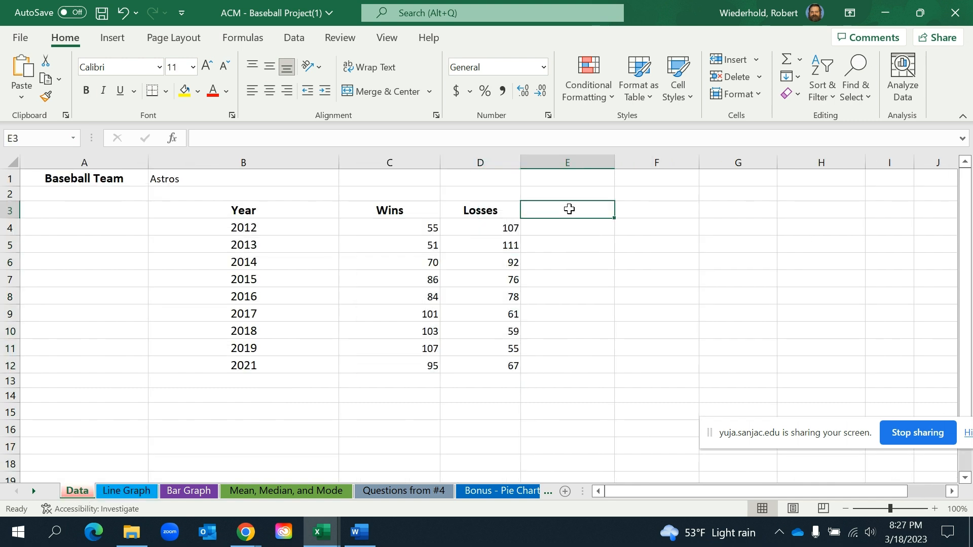
pyautogui.click(386, 209)
pyautogui.moveTo(402, 219); pyautogui.dragTo(462, 360)
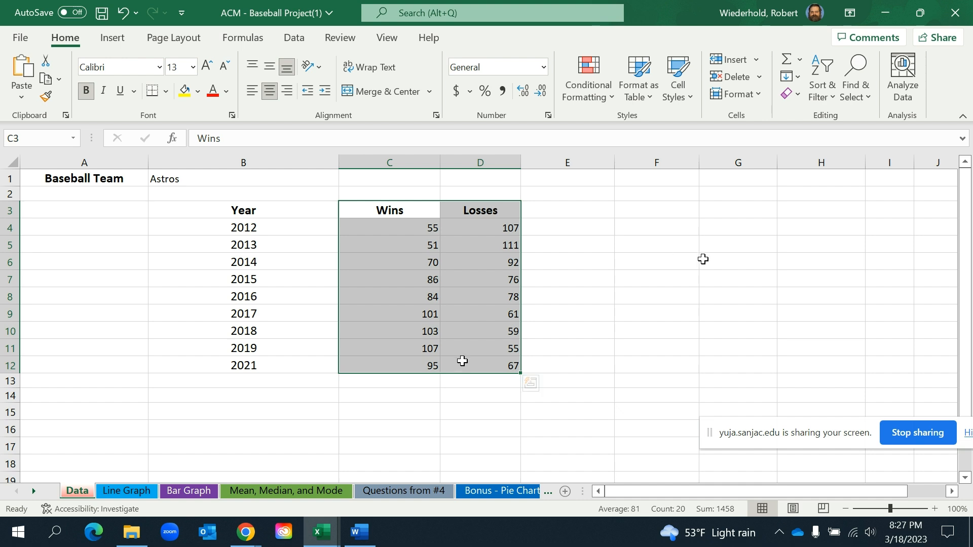
pyautogui.click(114, 39)
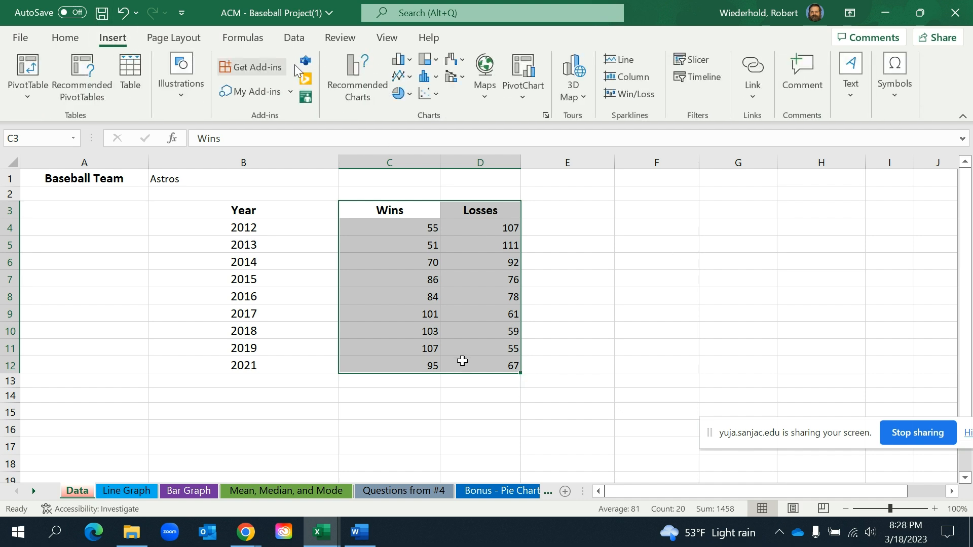
pyautogui.click(406, 80)
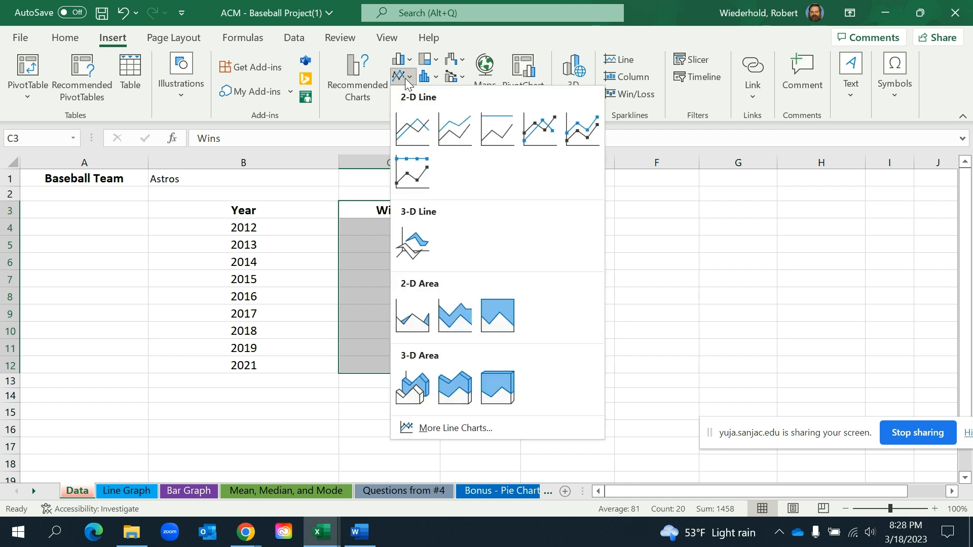
pyautogui.click(411, 127)
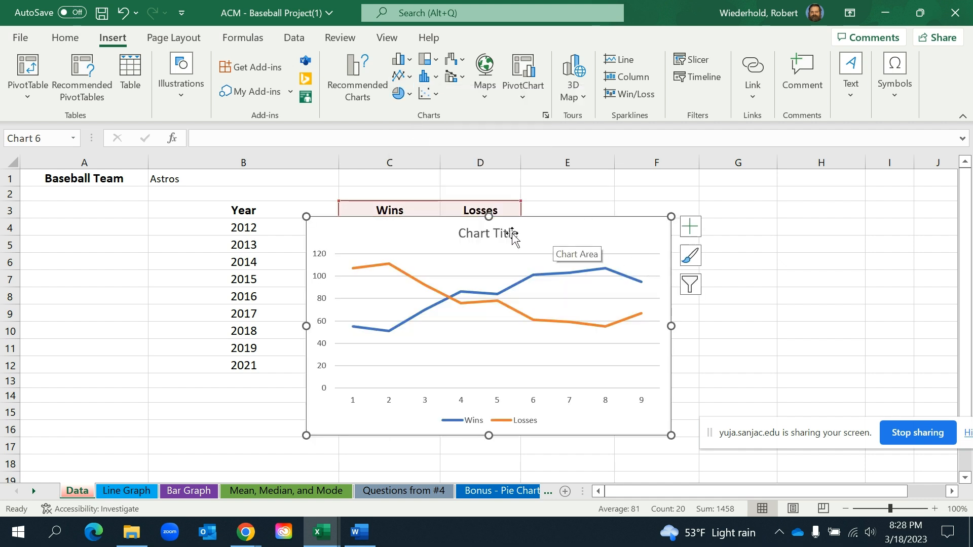
# Title the line chart "Astros wins and losses" and move it up to start in row 1
pyautogui.click(491, 232)
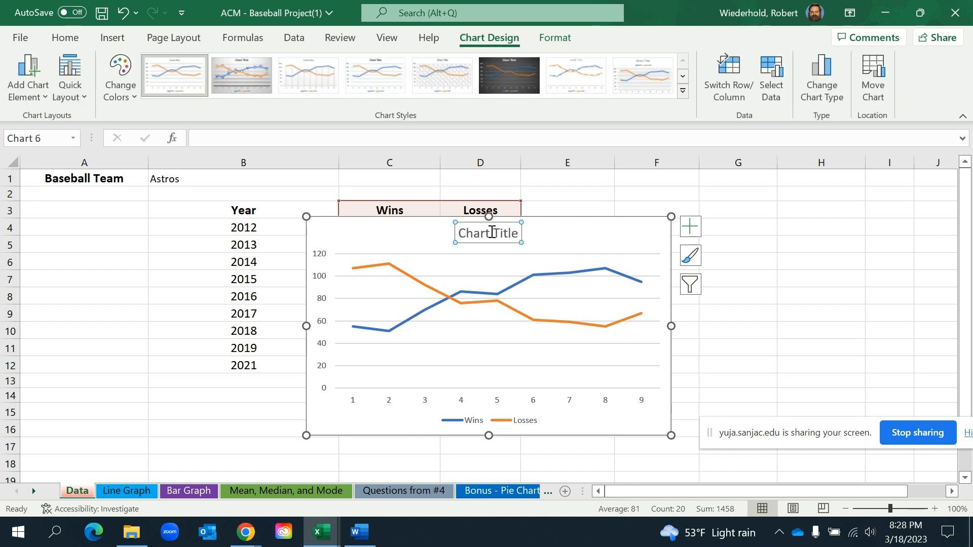
pyautogui.click(518, 233)
pyautogui.press('BackSpace')
pyautogui.press('BackSpace')
pyautogui.press('BackSpace')
pyautogui.press('BackSpace')
pyautogui.press('BackSpace')
pyautogui.press('BackSpace')
pyautogui.press('BackSpace')
pyautogui.press('BackSpace')
pyautogui.press('BackSpace')
pyautogui.press('BackSpace')
pyautogui.press('BackSpace')
pyautogui.write('Astro')
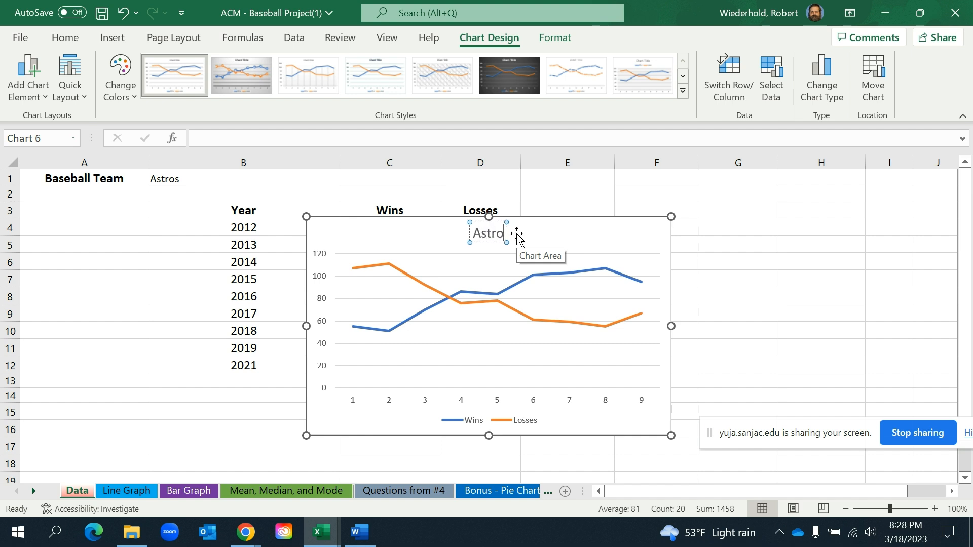
pyautogui.write('s wins and losses')
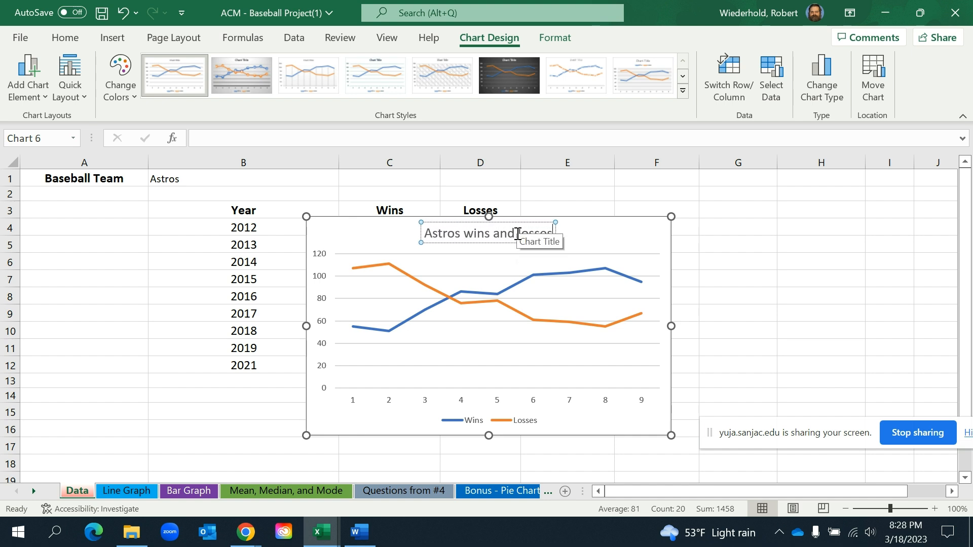
pyautogui.click(584, 242)
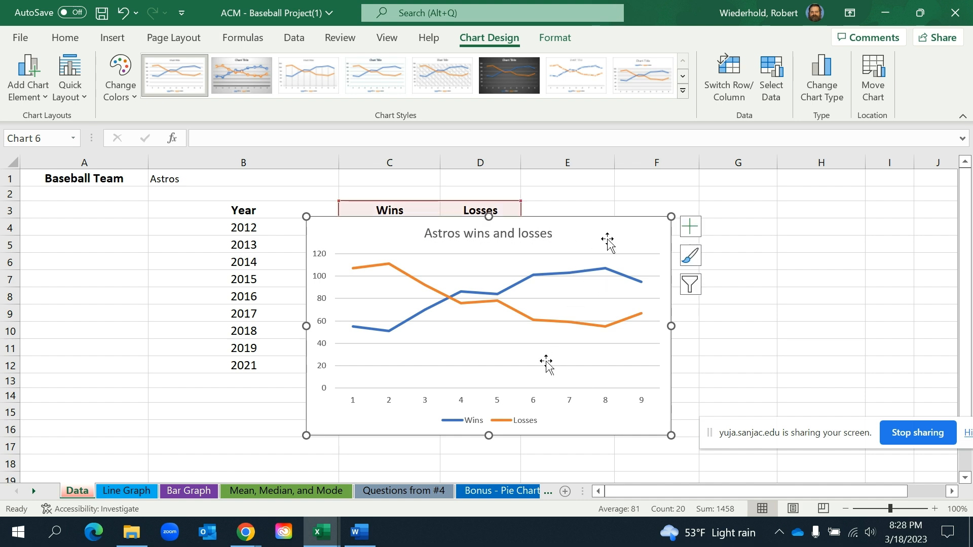
pyautogui.moveTo(606, 235); pyautogui.dragTo(610, 197)
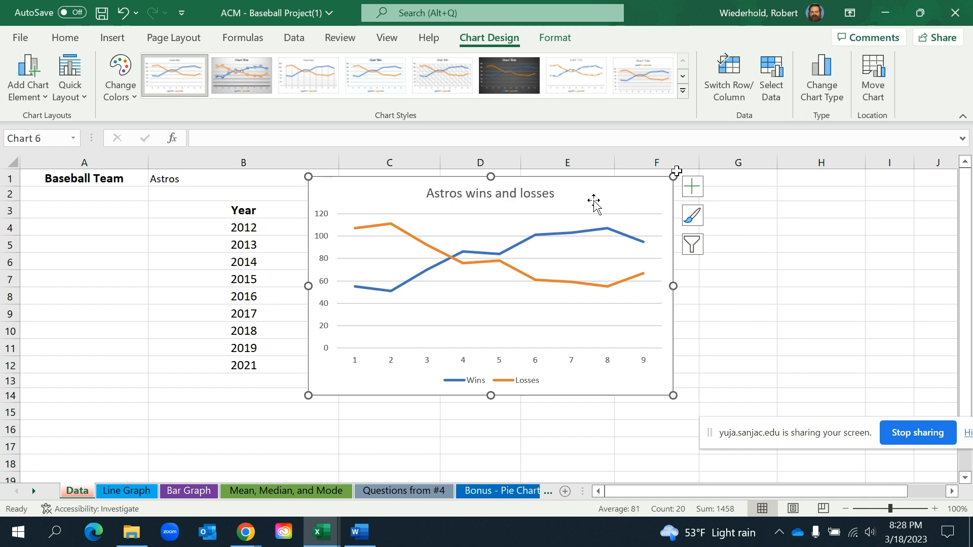
pyautogui.click(773, 82)
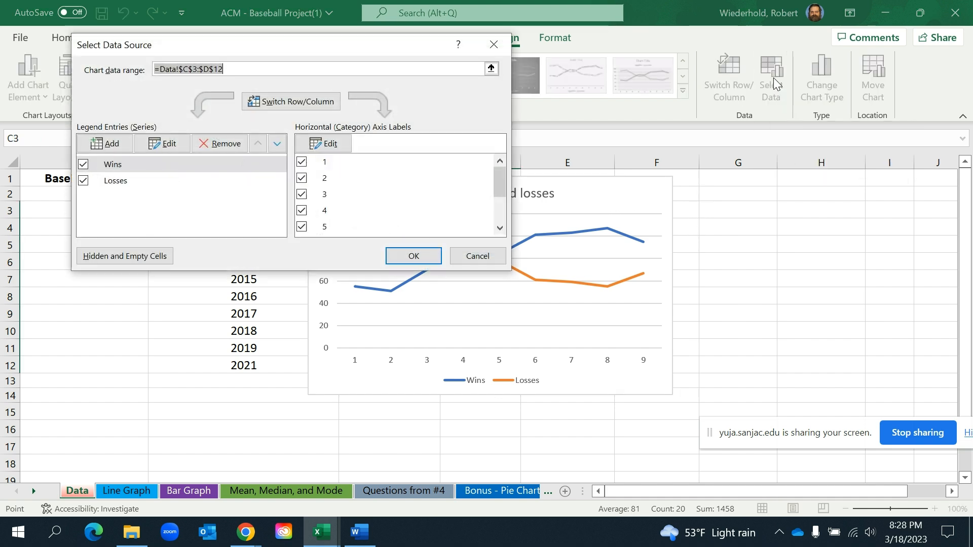
pyautogui.click(325, 146)
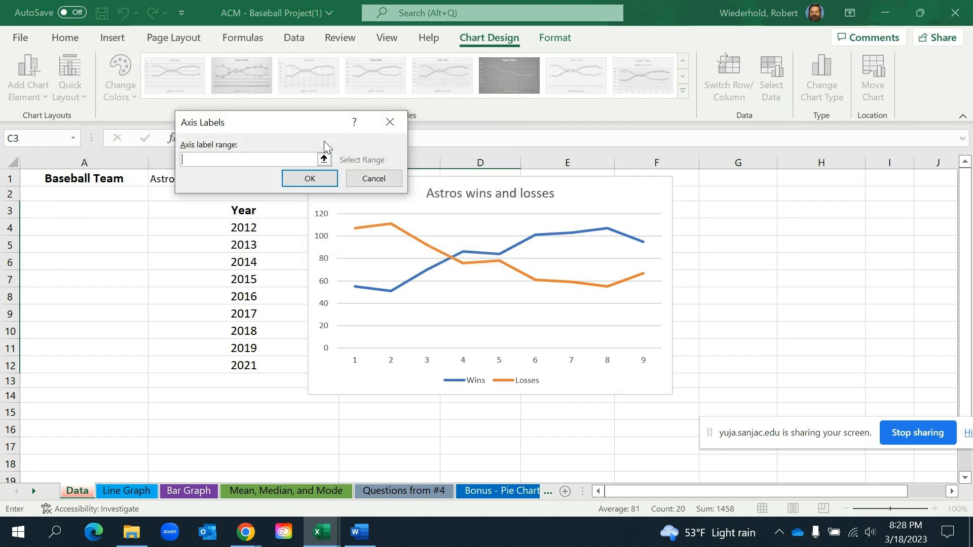
pyautogui.click(378, 181)
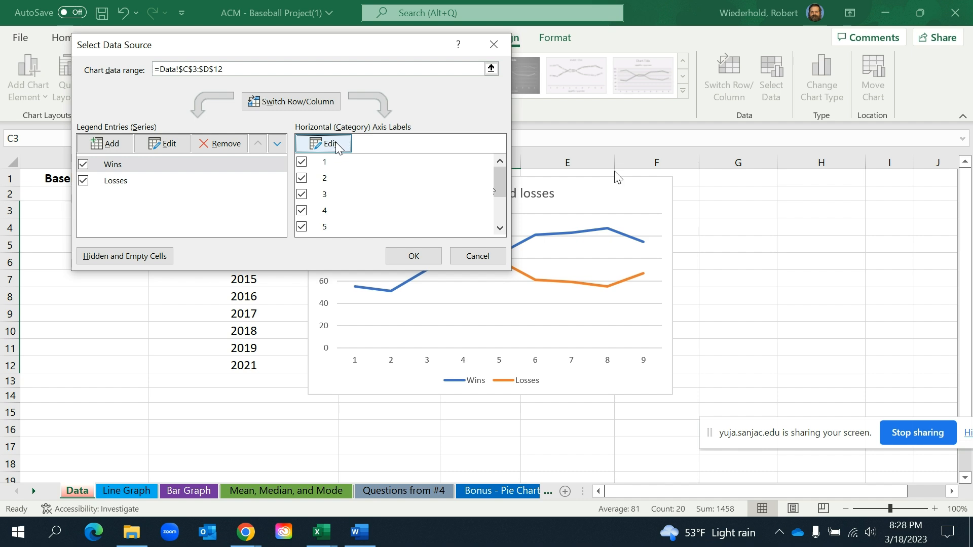
pyautogui.click(337, 146)
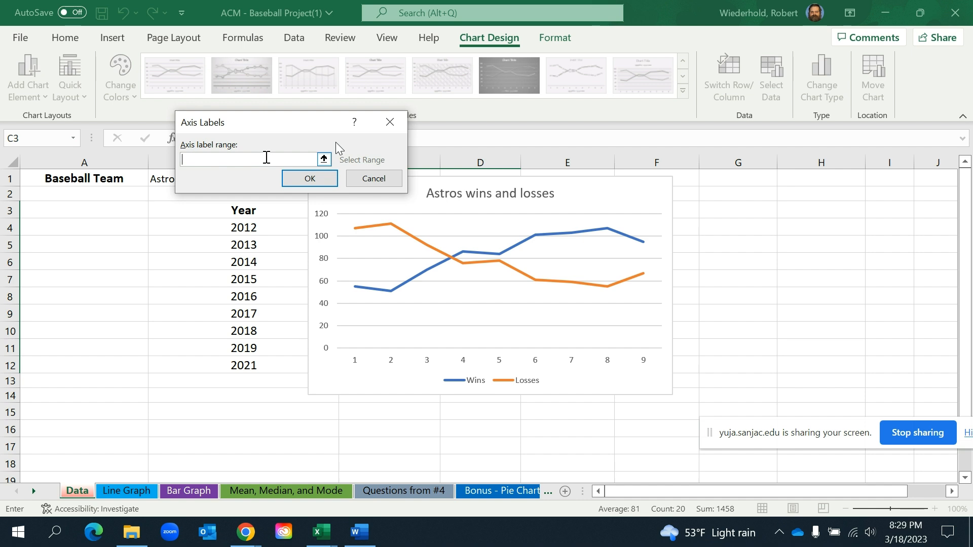
pyautogui.click(328, 182)
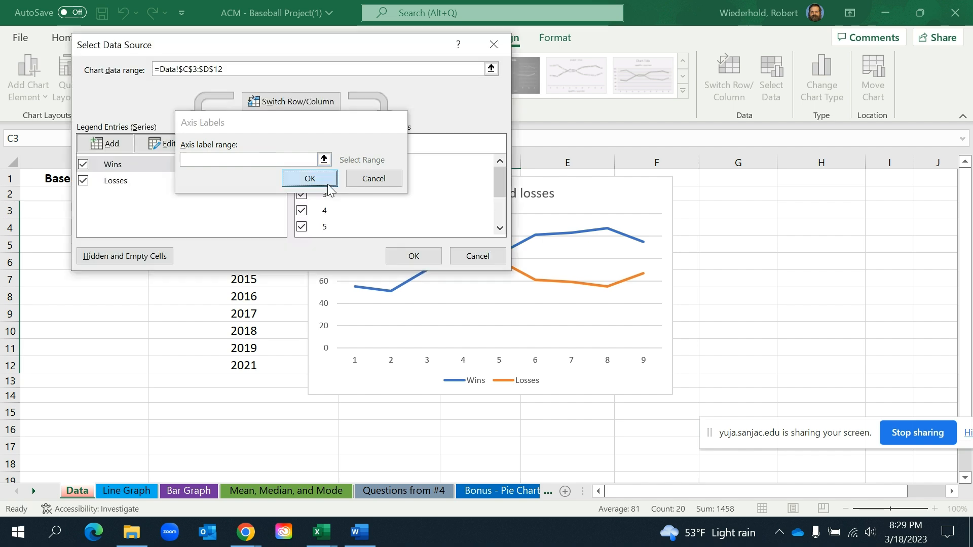
pyautogui.click(428, 256)
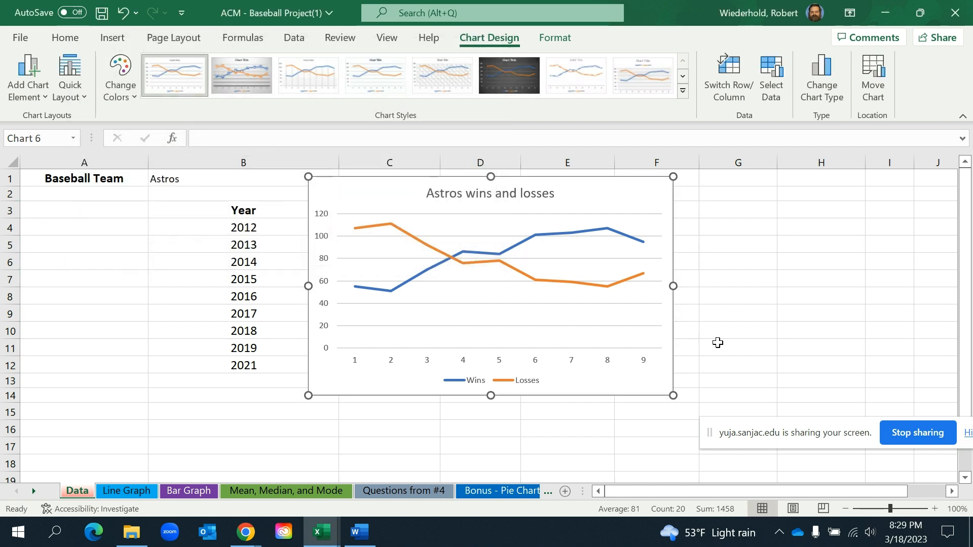
pyautogui.click(716, 344)
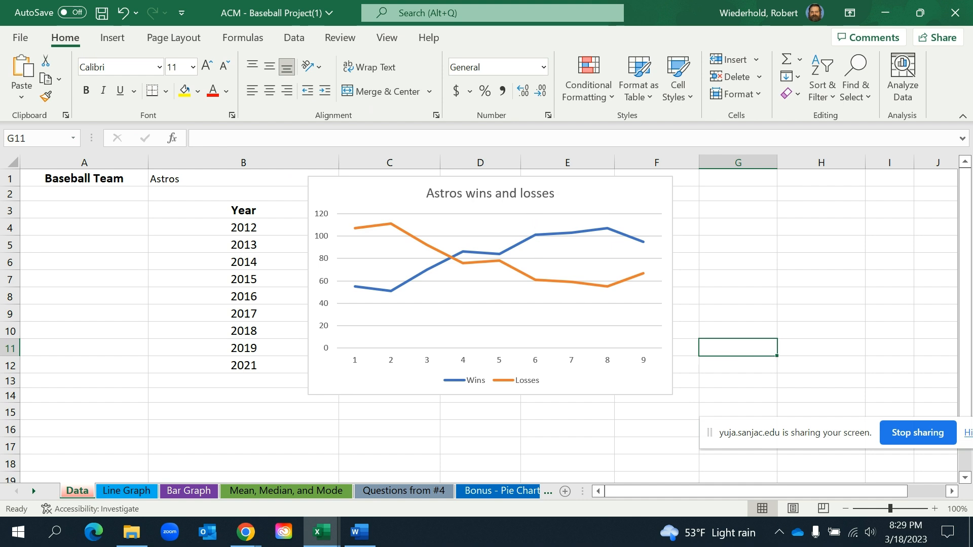
# Cut the line chart from the Data sheet, paste it onto the Line Graph sheet and position it to start in B3
pyautogui.click(593, 201)
pyautogui.rightClick(593, 202)
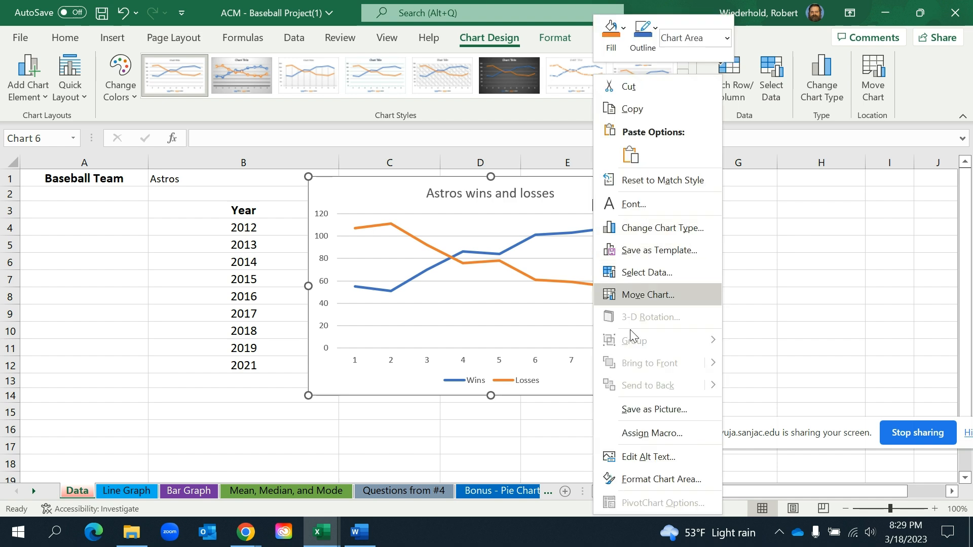
pyautogui.click(634, 87)
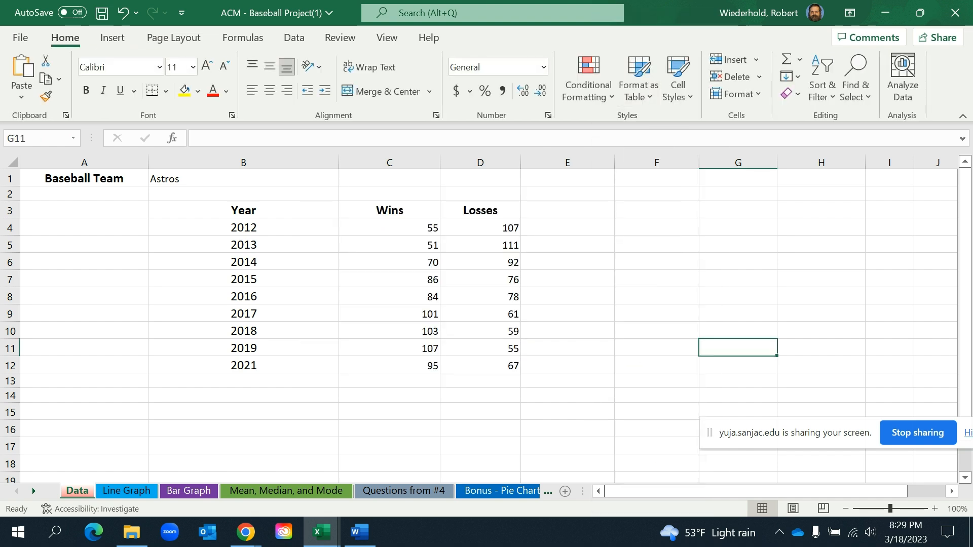
pyautogui.click(123, 491)
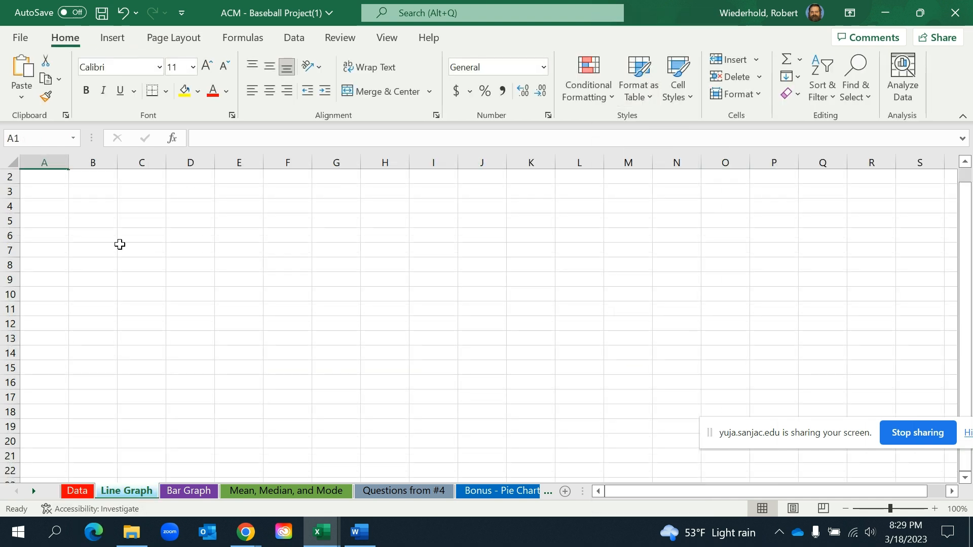
pyautogui.click(51, 178)
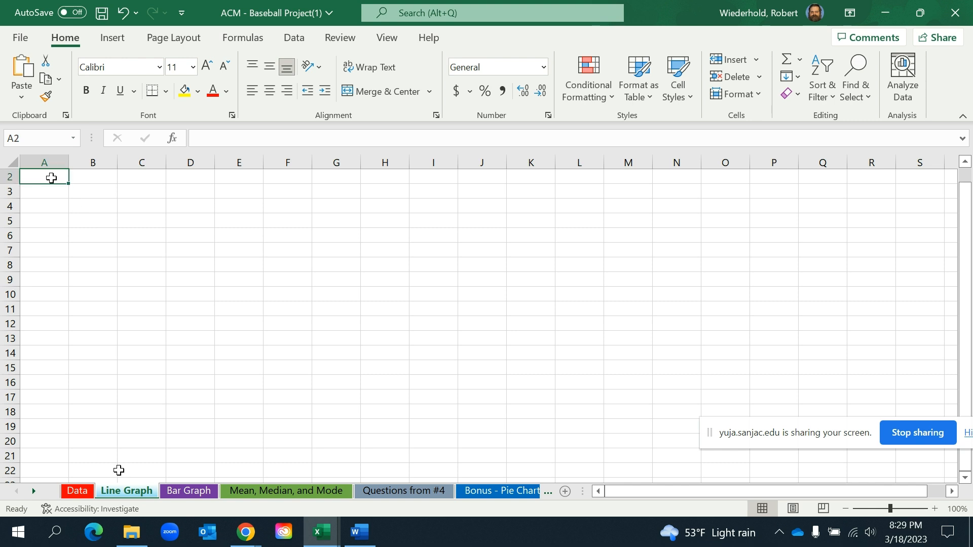
pyautogui.hotkey('ctrl', 'v')
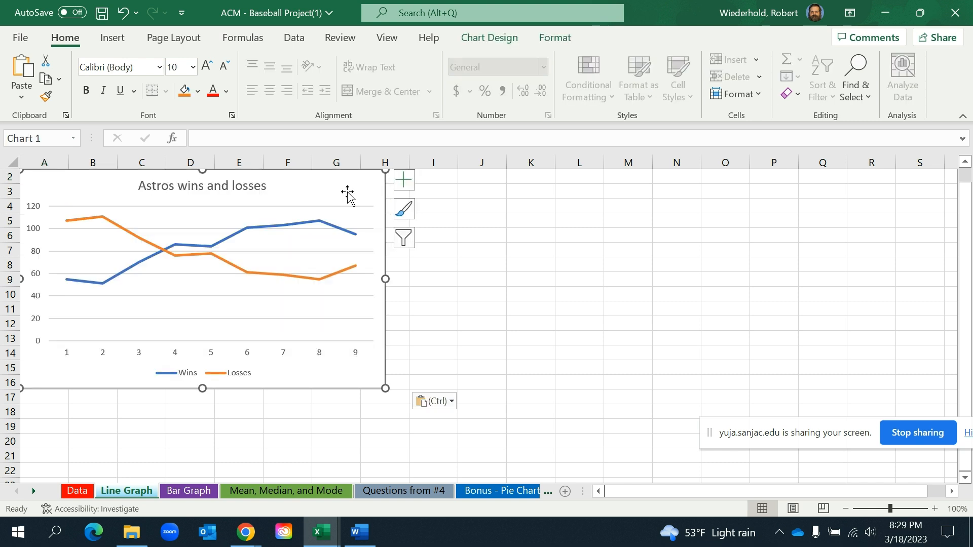
pyautogui.moveTo(375, 200); pyautogui.dragTo(430, 224)
pyautogui.click(616, 276)
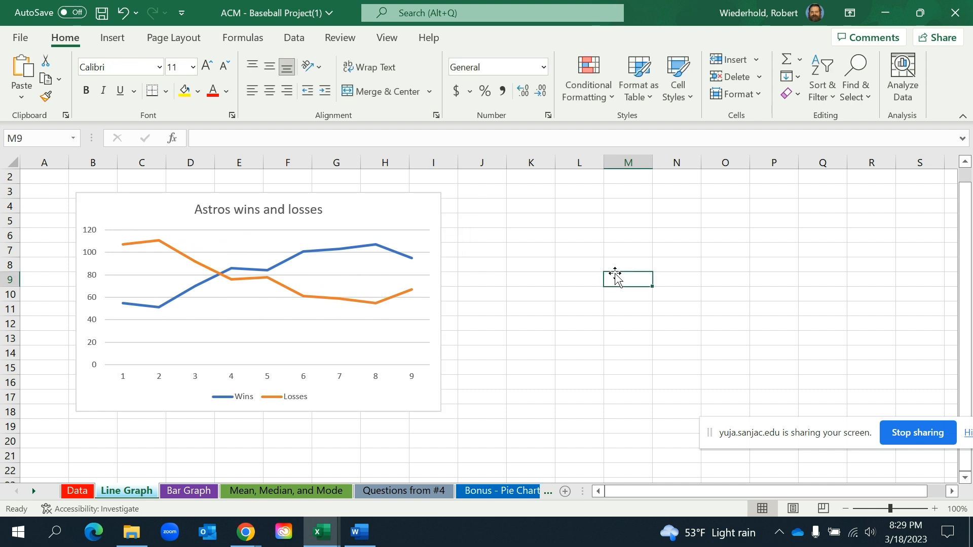
# Review the Mean, Median, and Mode sheet and the answer cells for 4a, 4b and 4c on the Questions from #4 sheet
pyautogui.click(276, 490)
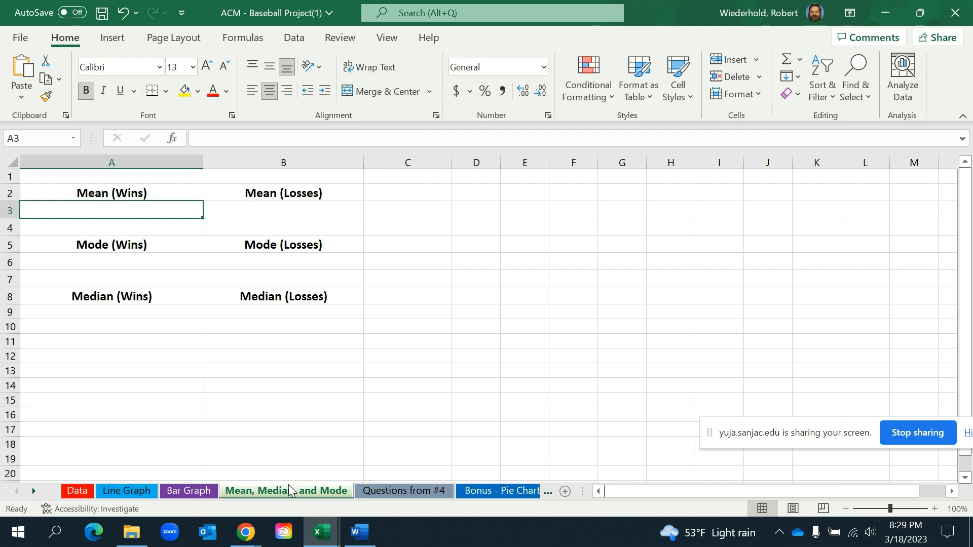
pyautogui.click(141, 331)
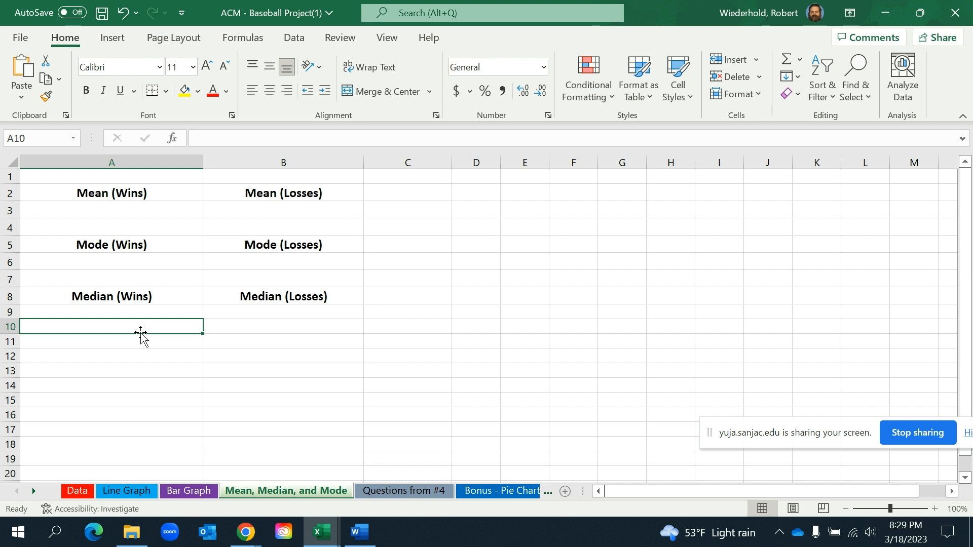
pyautogui.click(406, 491)
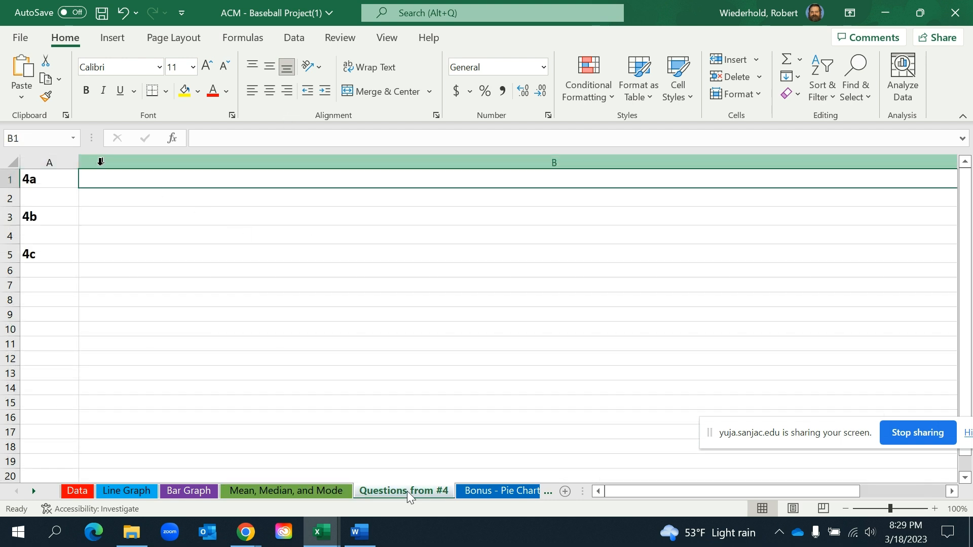
pyautogui.click(102, 217)
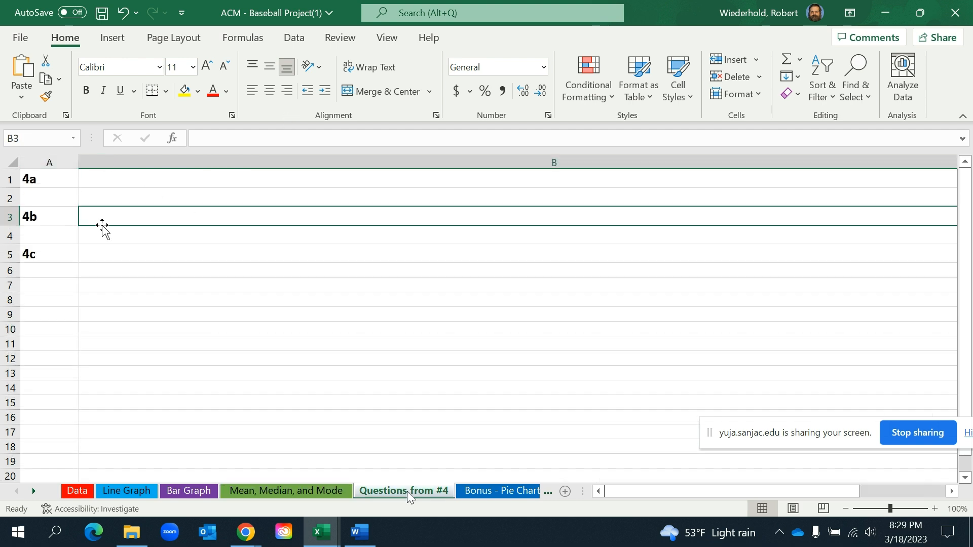
pyautogui.click(101, 256)
pyautogui.click(101, 175)
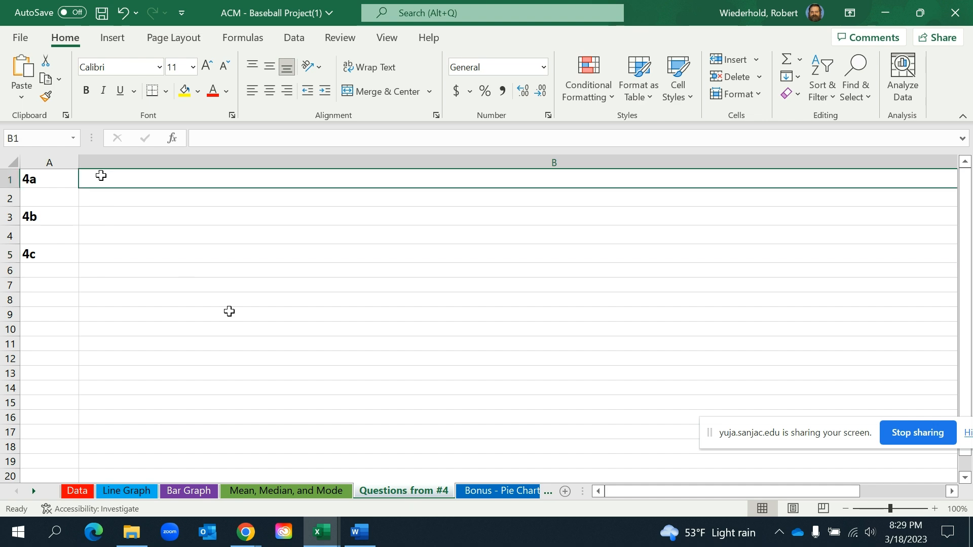
# Read question 4 in the Baseball Project Instructions document in Word, and return to the Line Graph sheet of the Excel workbook
pyautogui.click(369, 535)
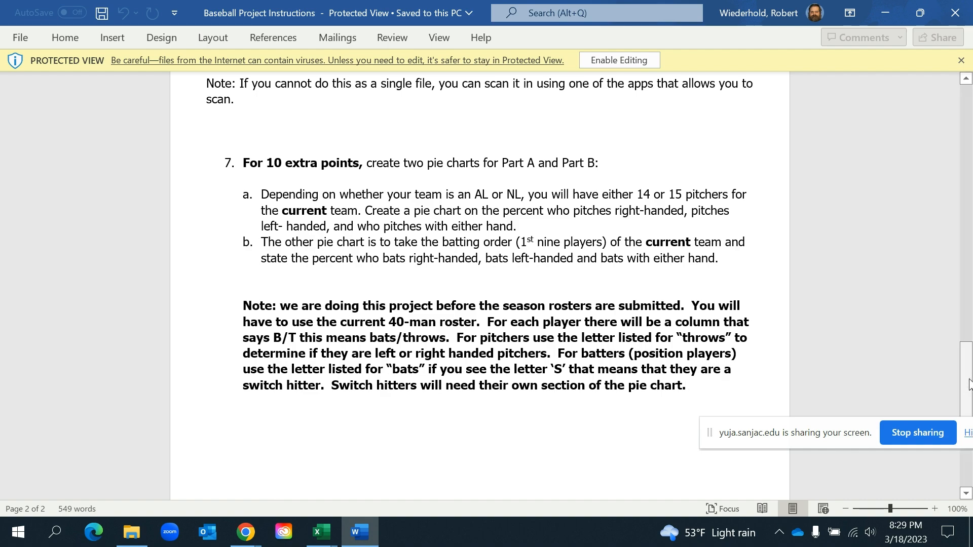
pyautogui.moveTo(965, 385); pyautogui.dragTo(956, 274)
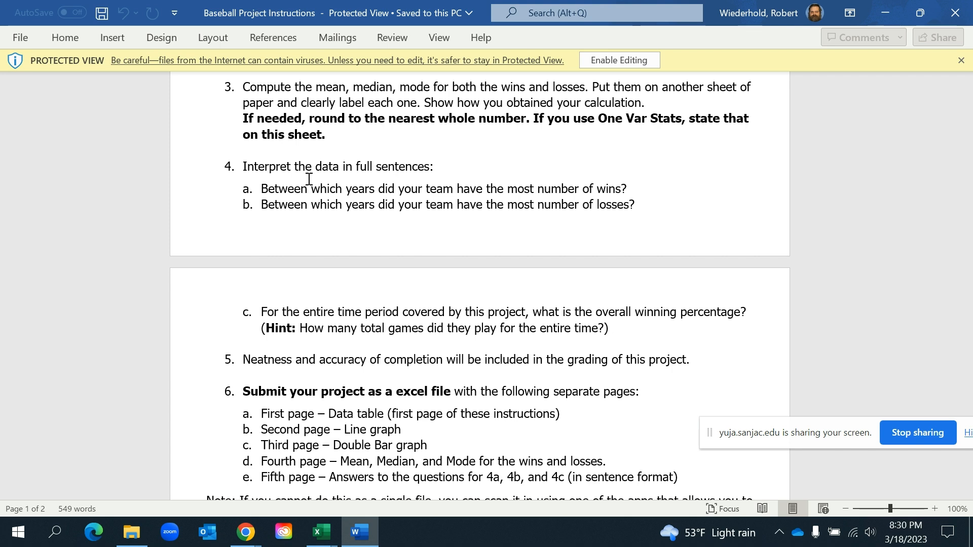
pyautogui.click(321, 532)
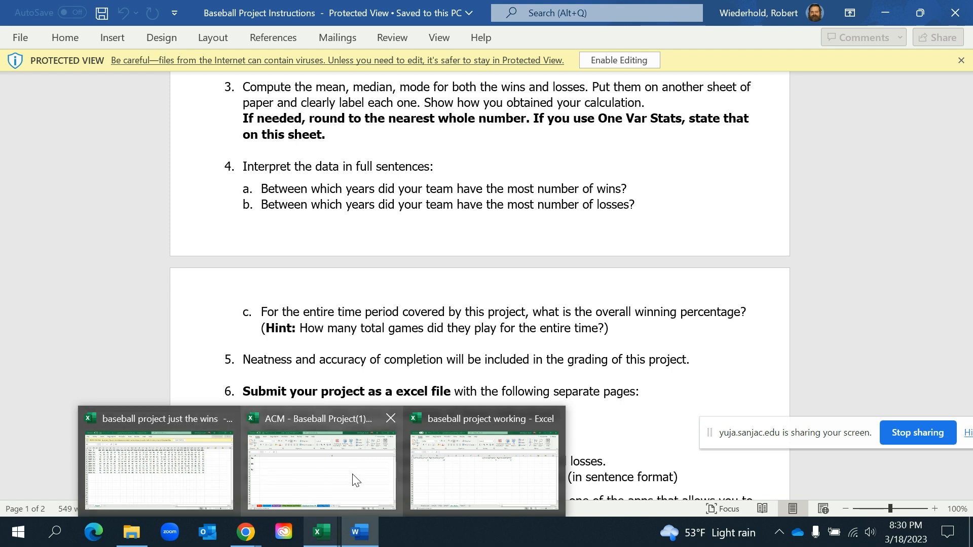
pyautogui.click(324, 479)
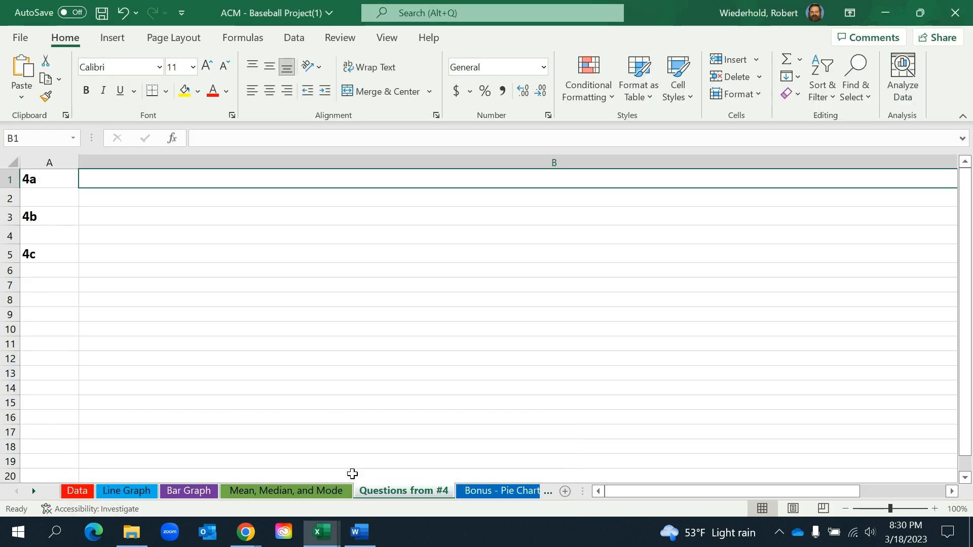
pyautogui.click(138, 490)
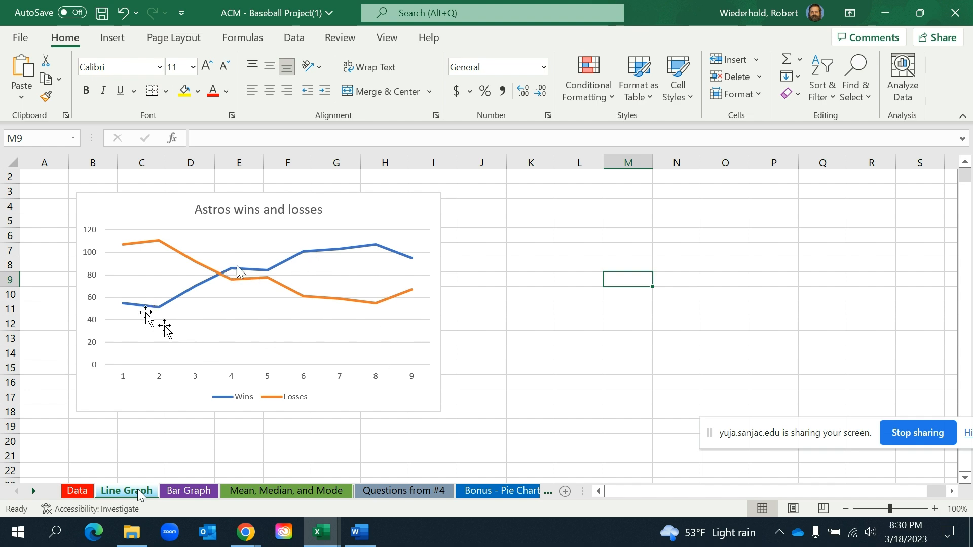
# Recheck questions 4a and 4b in the Word instructions and examine the Wins line's data points on the Excel line chart
pyautogui.click(359, 533)
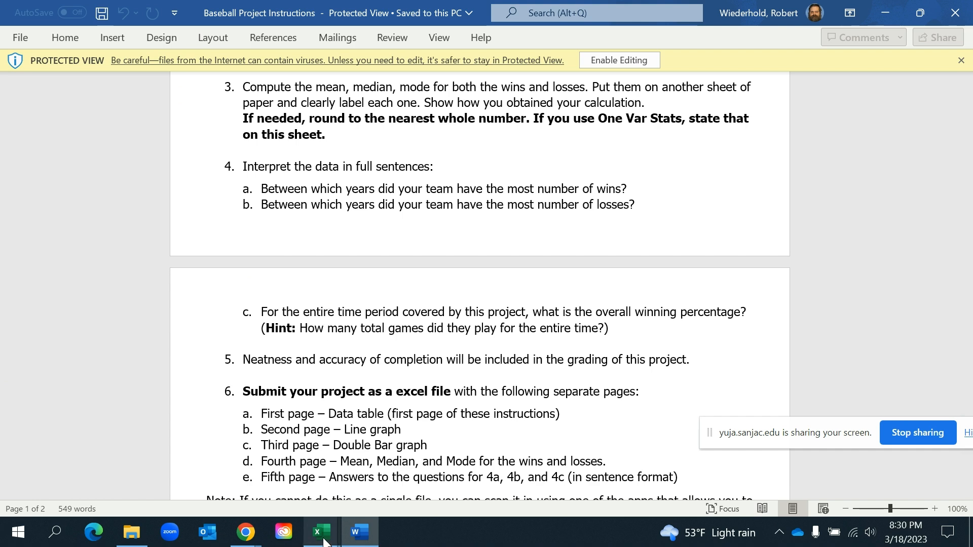
pyautogui.moveTo(323, 540)
pyautogui.click(317, 498)
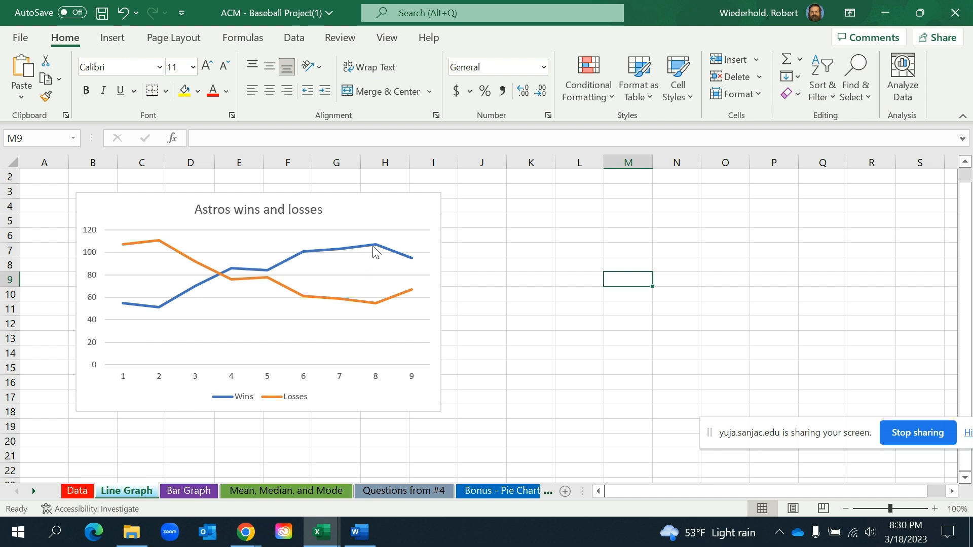
pyautogui.moveTo(389, 244)
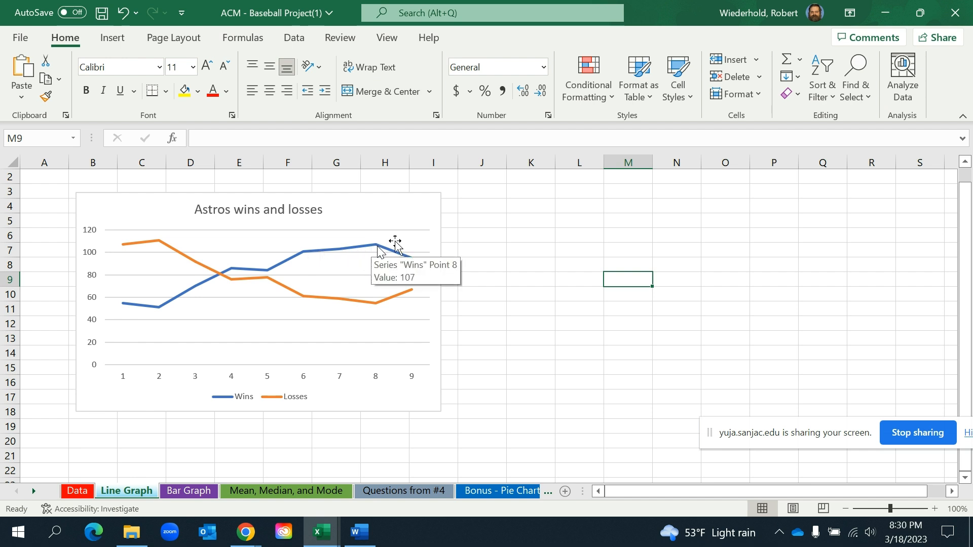
pyautogui.moveTo(299, 259)
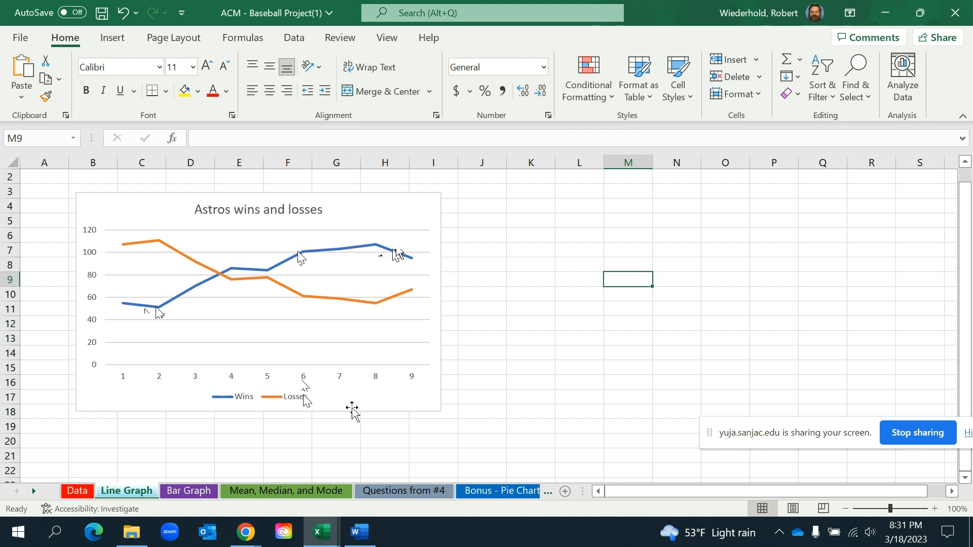
# For question 4c, total the wins in C4:C12 of the Data sheet in C13 with AutoSum
pyautogui.click(394, 495)
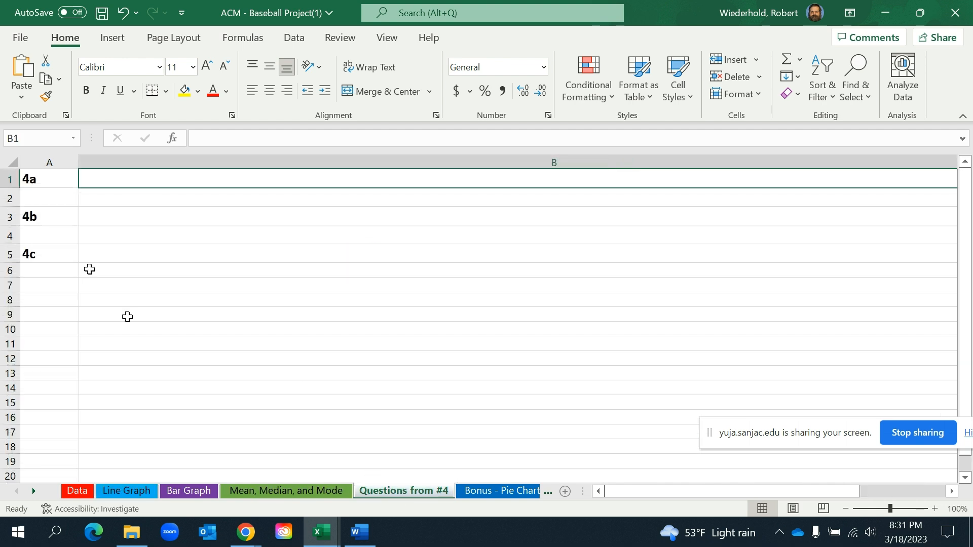
pyautogui.click(96, 250)
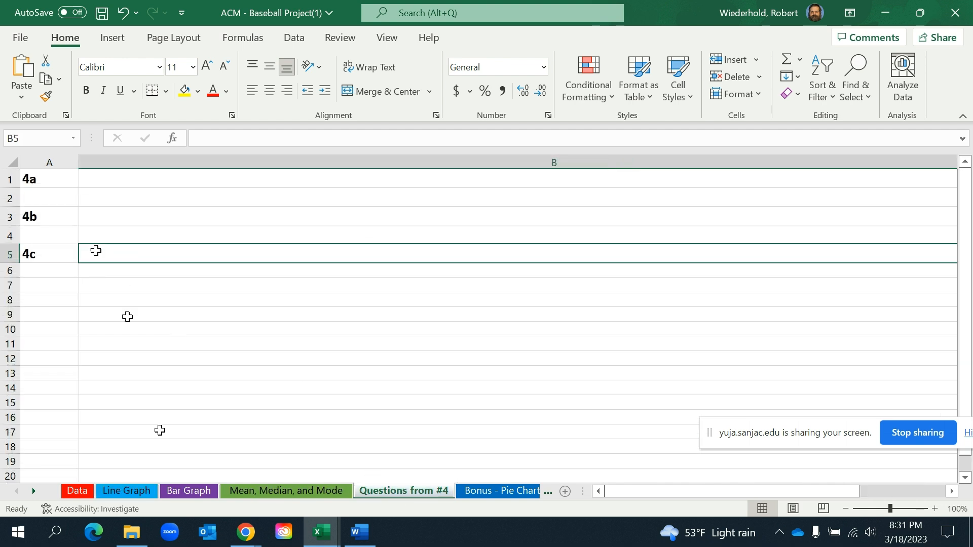
pyautogui.click(76, 492)
pyautogui.moveTo(404, 226); pyautogui.dragTo(398, 360)
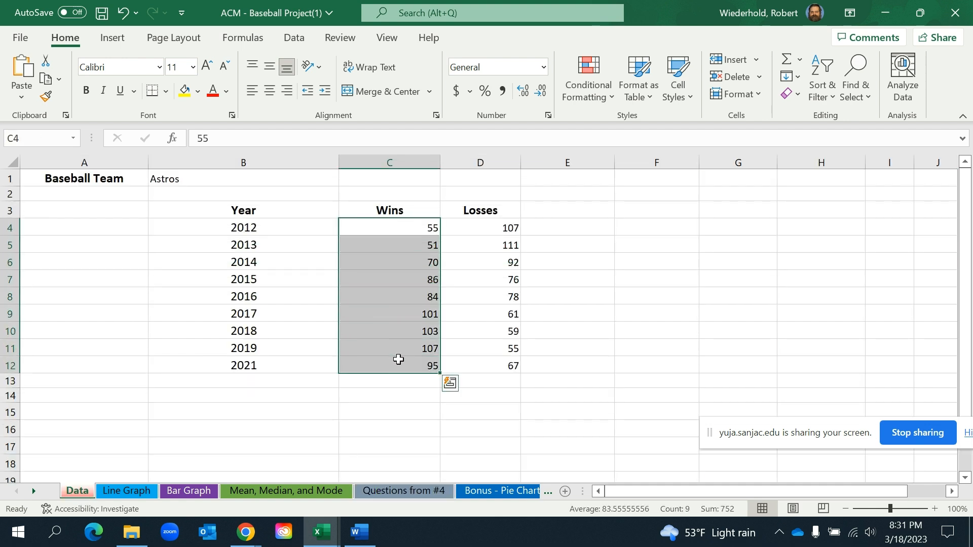
pyautogui.click(786, 59)
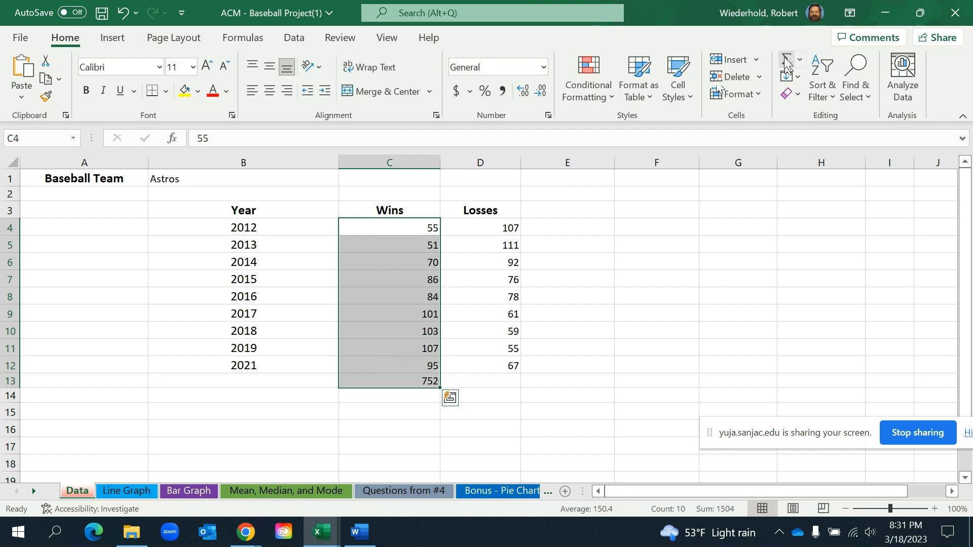
pyautogui.click(412, 381)
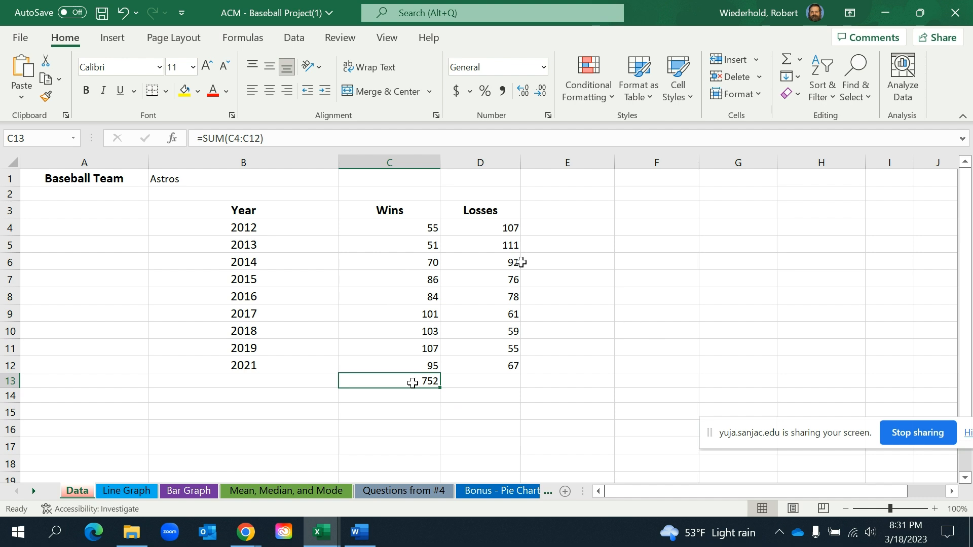
# Total the losses in D4:D12 in D13 with AutoSum
pyautogui.moveTo(485, 230); pyautogui.dragTo(493, 363)
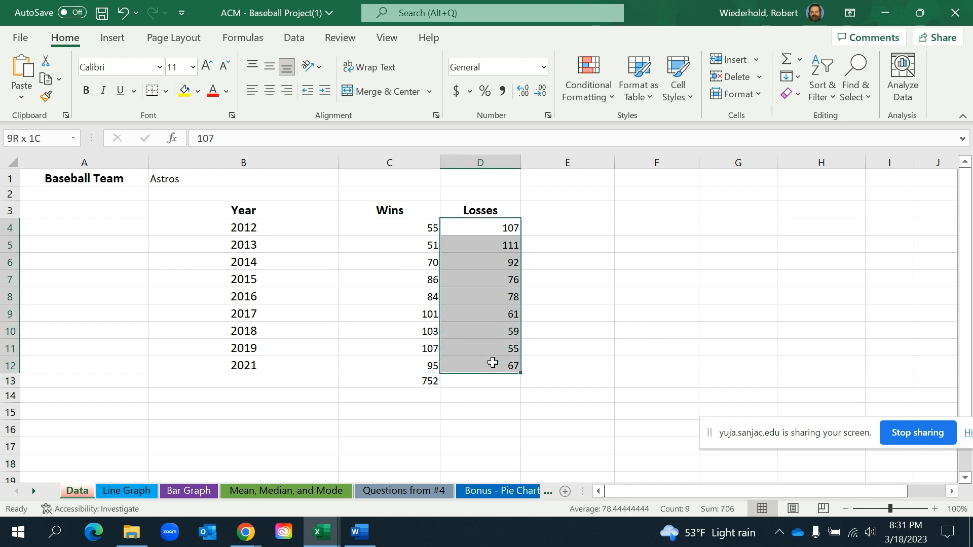
pyautogui.click(783, 59)
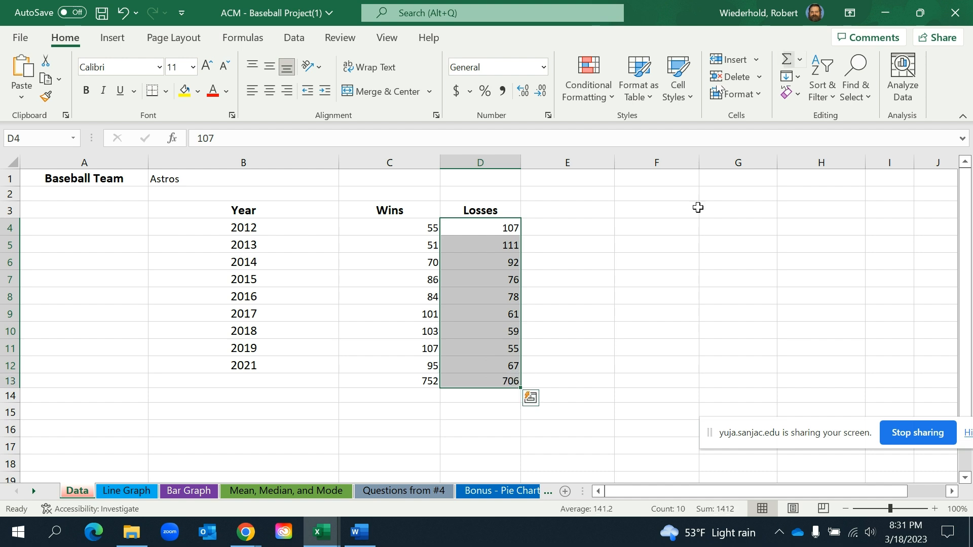
pyautogui.click(602, 327)
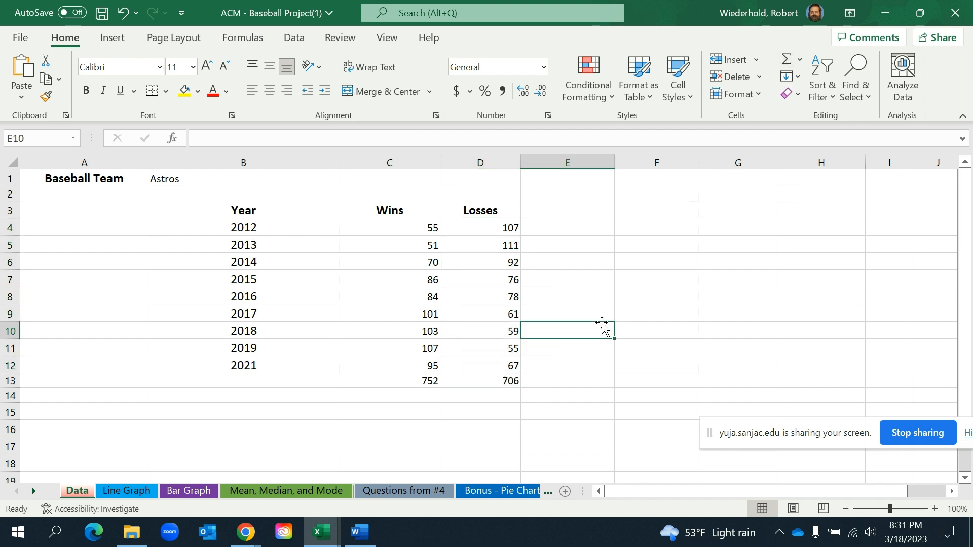
# Write the total games played as 752+706 in F6 of the Data sheet and enter 1458 in F9
pyautogui.click(649, 262)
pyautogui.write('75')
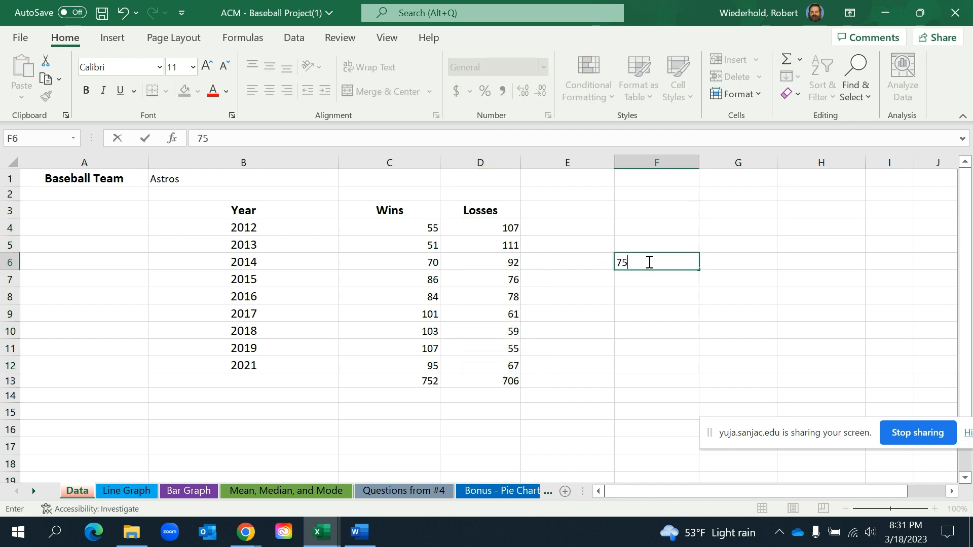
pyautogui.write('2+706')
pyautogui.press('Return')
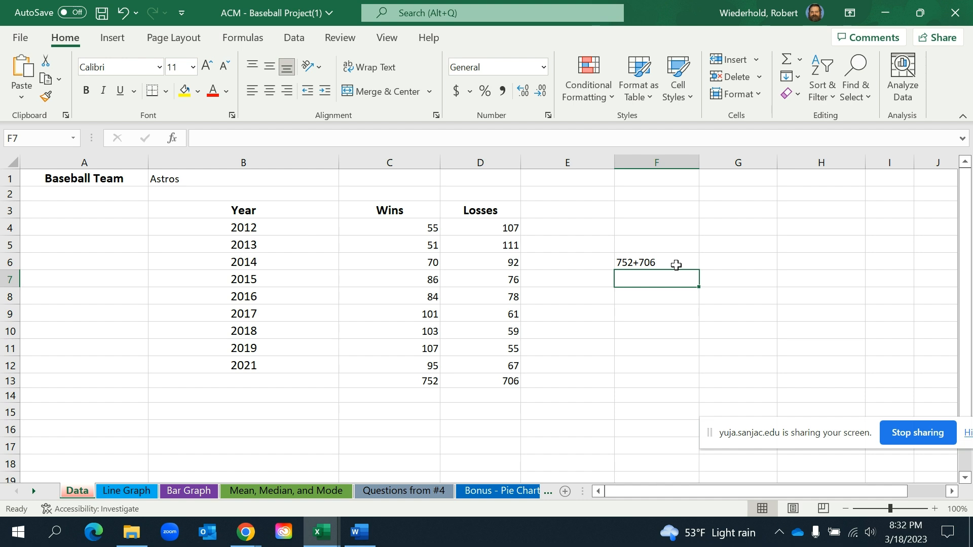
pyautogui.click(662, 316)
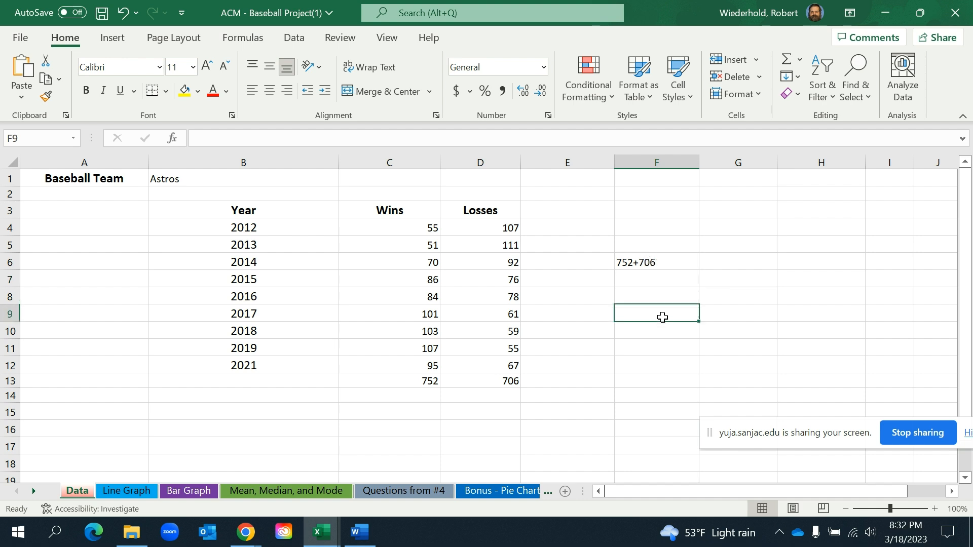
pyautogui.write('1458')
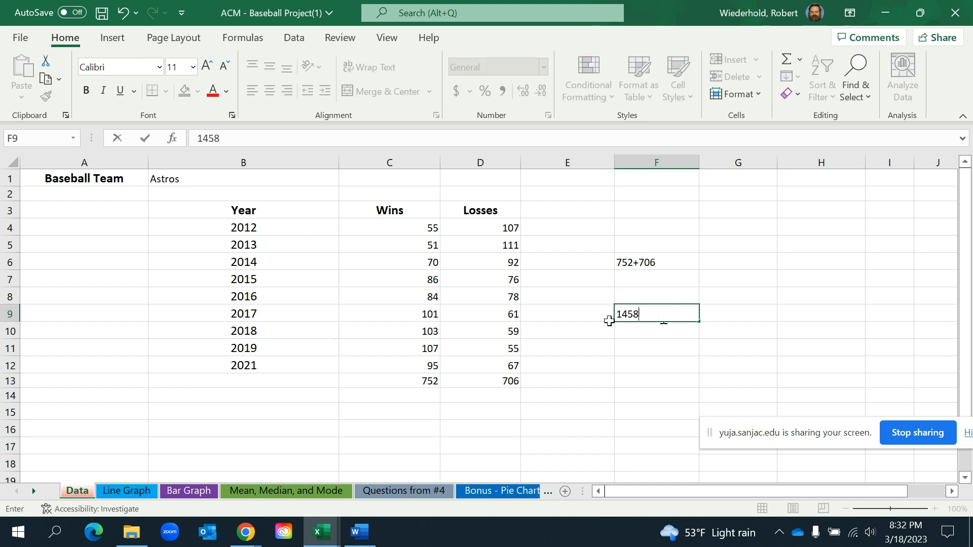
pyautogui.click(411, 385)
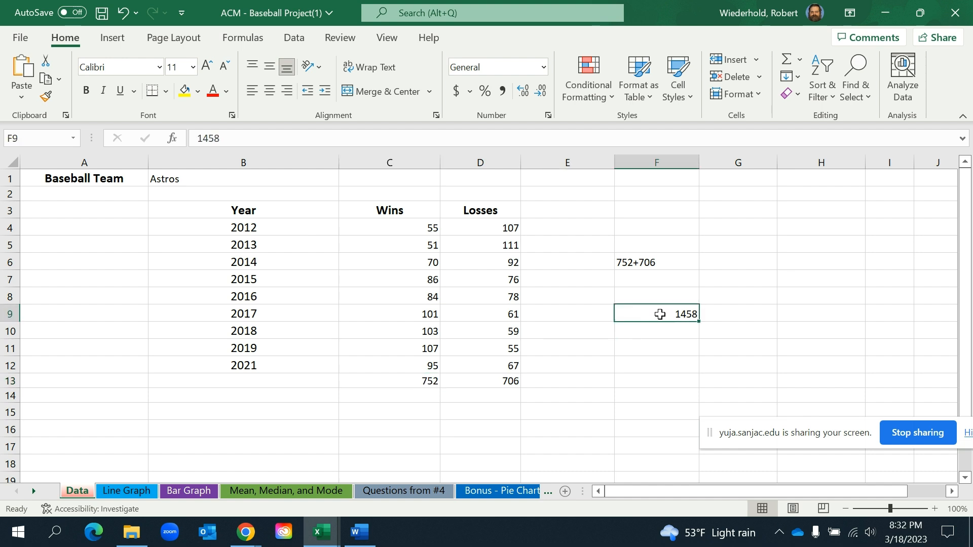
# Write the winning percentage calculation as 752/1458 in F11 of the Data sheet
pyautogui.click(637, 349)
pyautogui.write('752/')
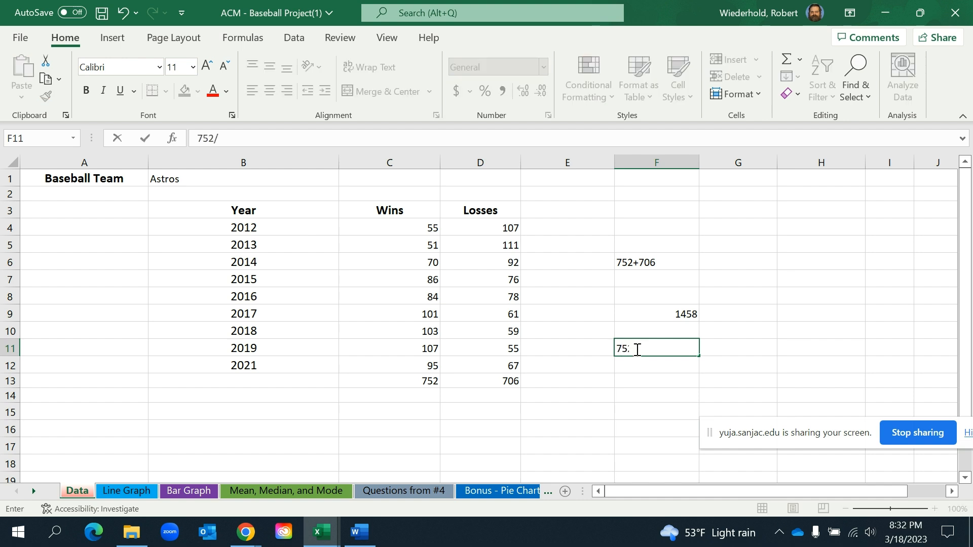
pyautogui.write('1458')
pyautogui.click(660, 365)
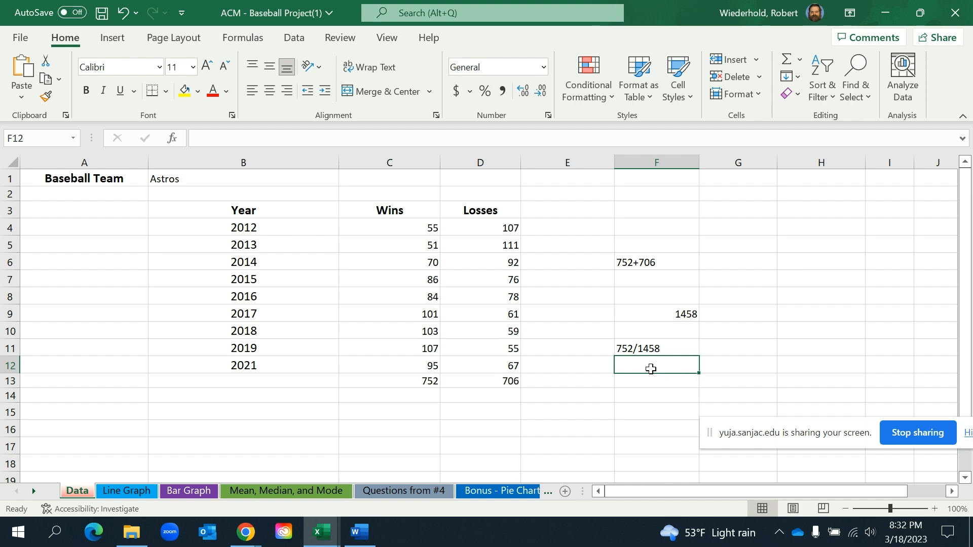
# Recheck question 4c in the Word instructions, and enter 0.5157 in F12 of the Excel workbook's Data sheet
pyautogui.moveTo(378, 537)
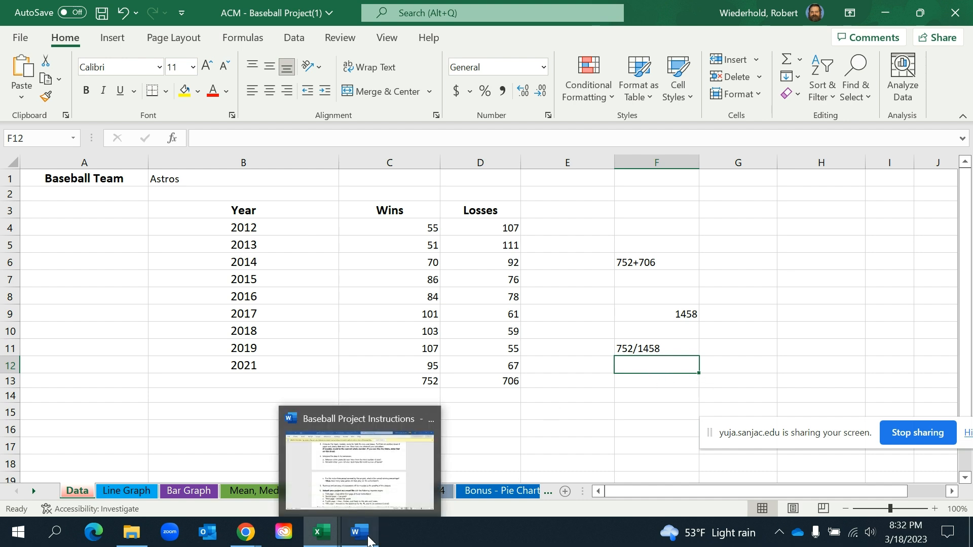
pyautogui.click(385, 494)
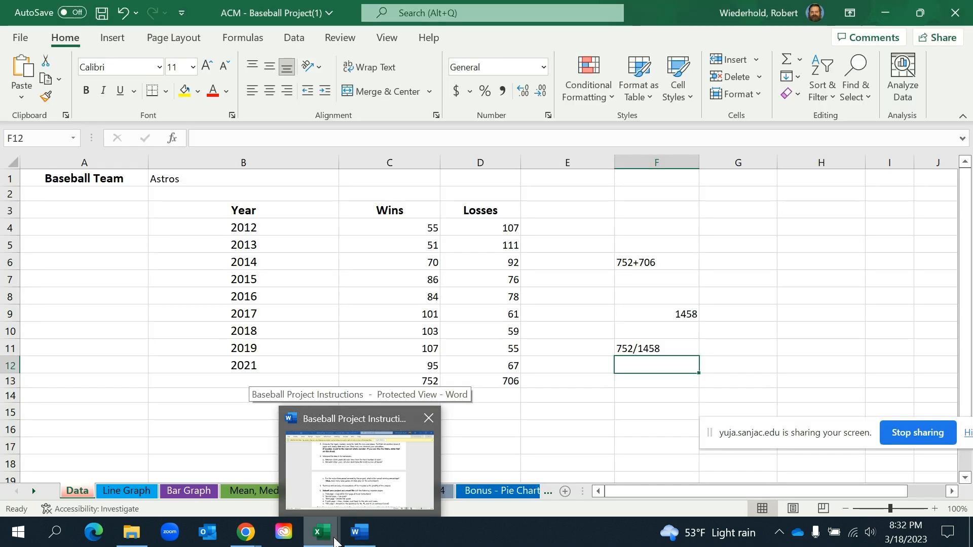
pyautogui.moveTo(322, 532)
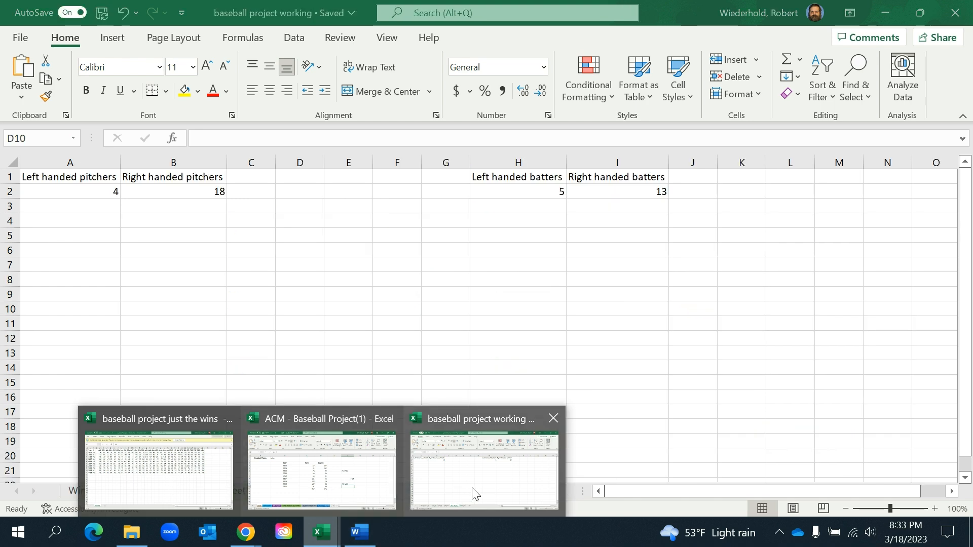
pyautogui.click(332, 466)
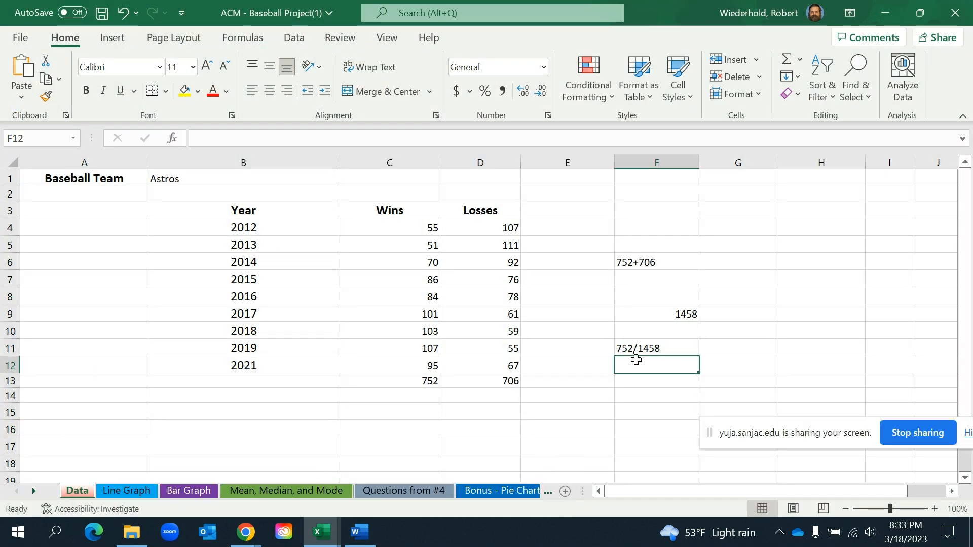
pyautogui.write('0')
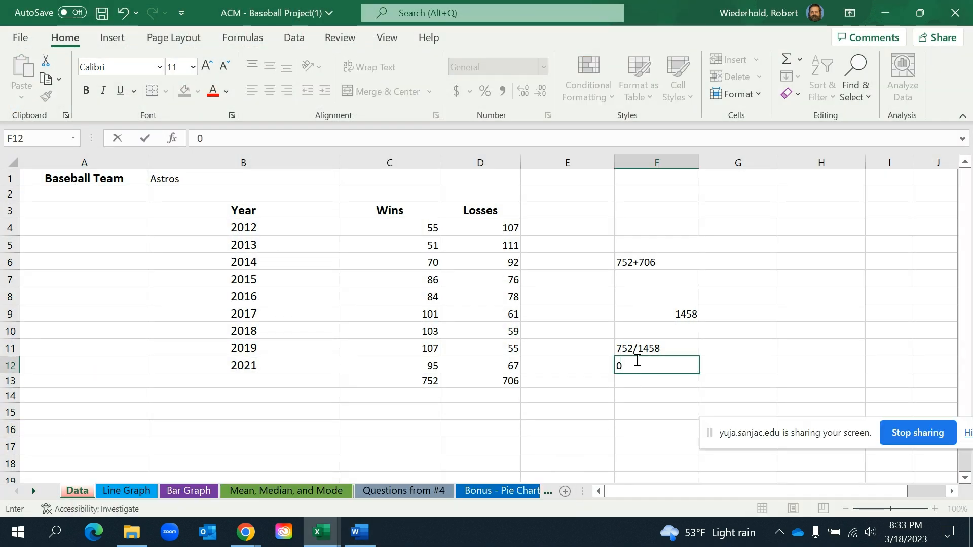
pyautogui.write('.5')
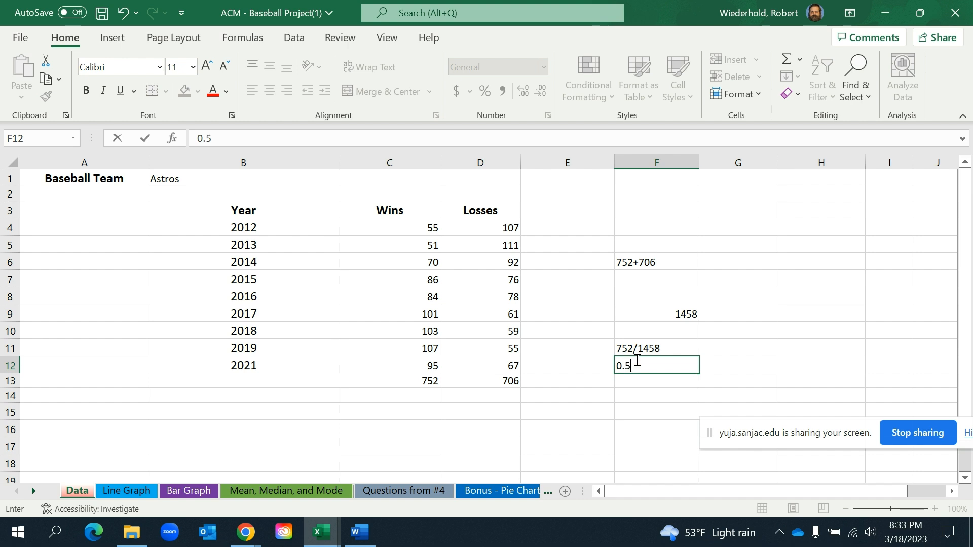
pyautogui.write('157')
pyautogui.click(639, 381)
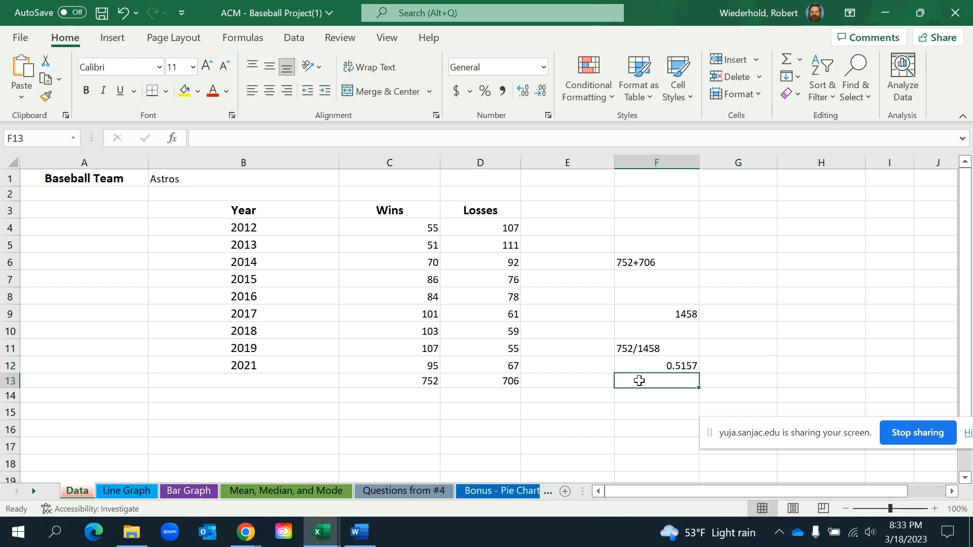
# Enter the rounded winning percentage 52% in F13
pyautogui.write('51')
pyautogui.press('BackSpace')
pyautogui.write('2')
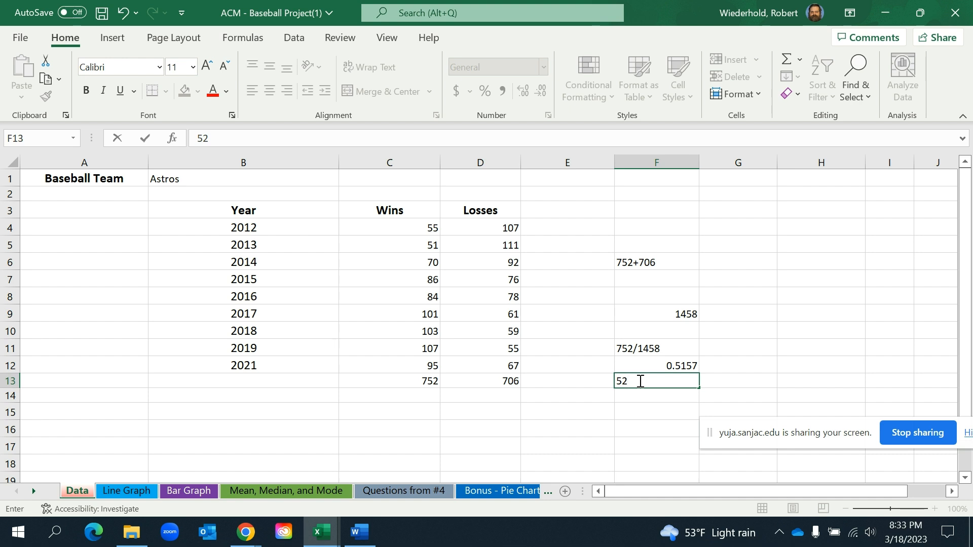
pyautogui.write('%')
# View the Questions from #4 sheet and the pitcher and batter columns of the Bonus - Pie Charts sheet
pyautogui.click(427, 490)
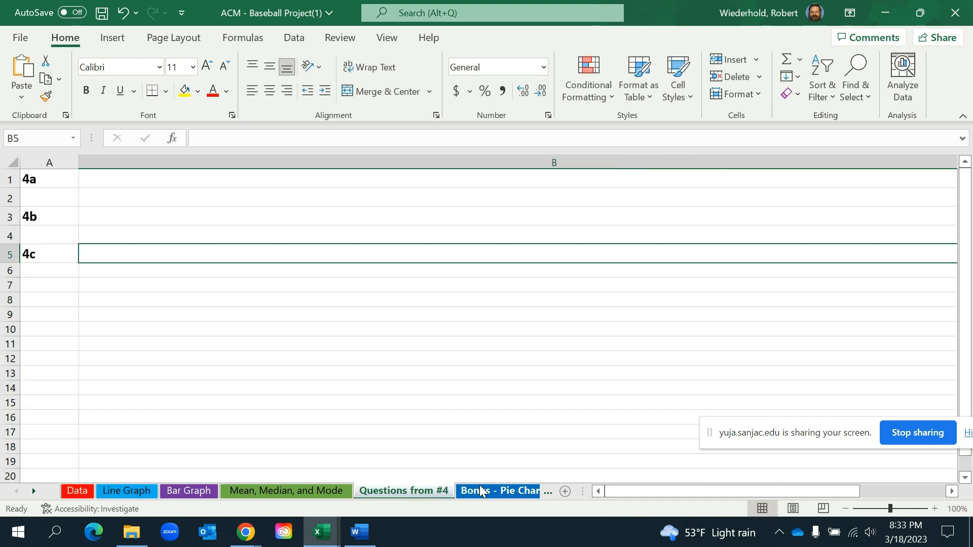
pyautogui.click(479, 487)
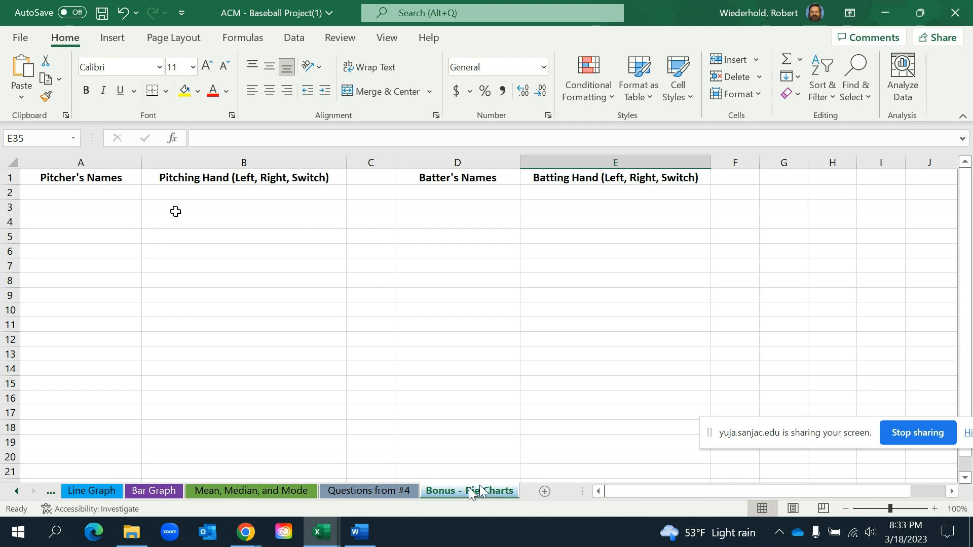
pyautogui.click(79, 191)
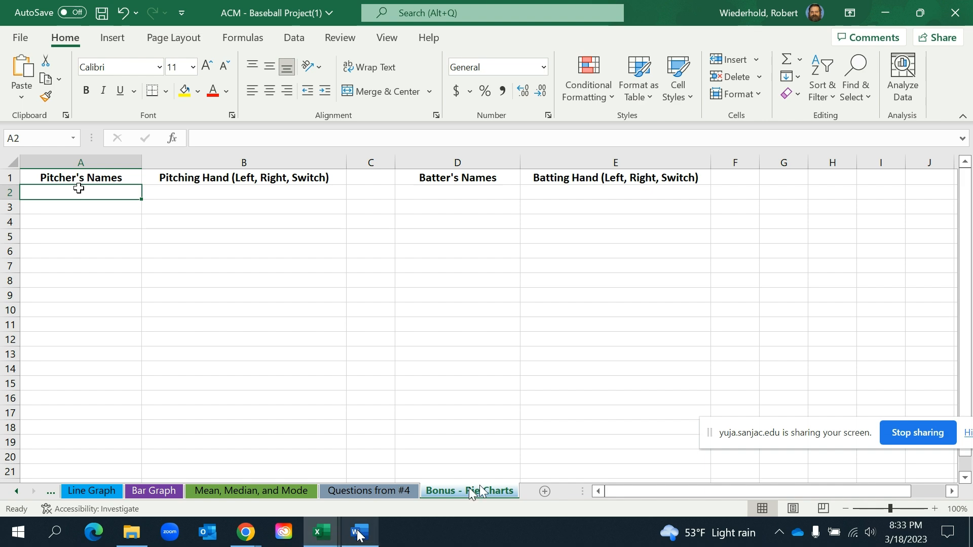
# Examine the pitcher handedness counts in A1:B2 of the baseball project working workbook, and read extra-credit question 7 in the Word instructions
pyautogui.moveTo(322, 535)
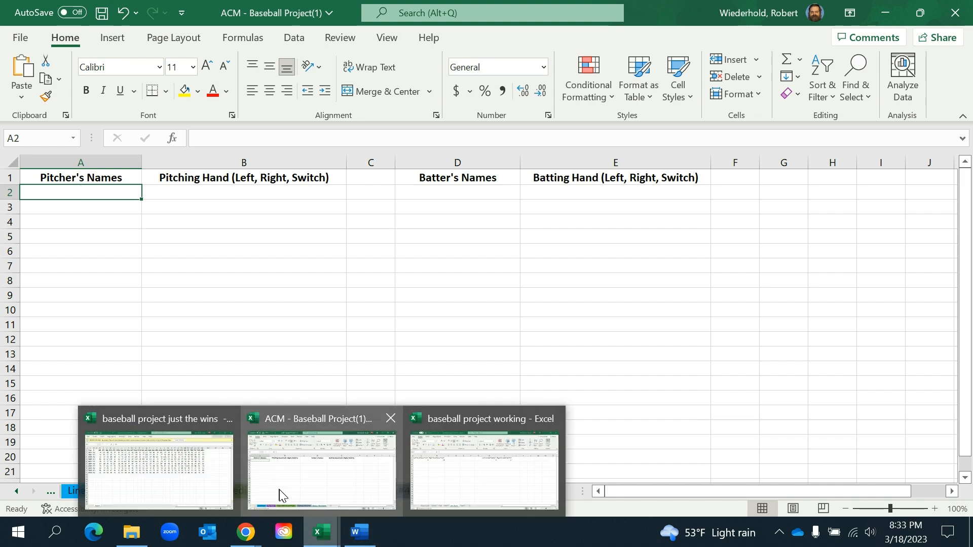
pyautogui.click(469, 482)
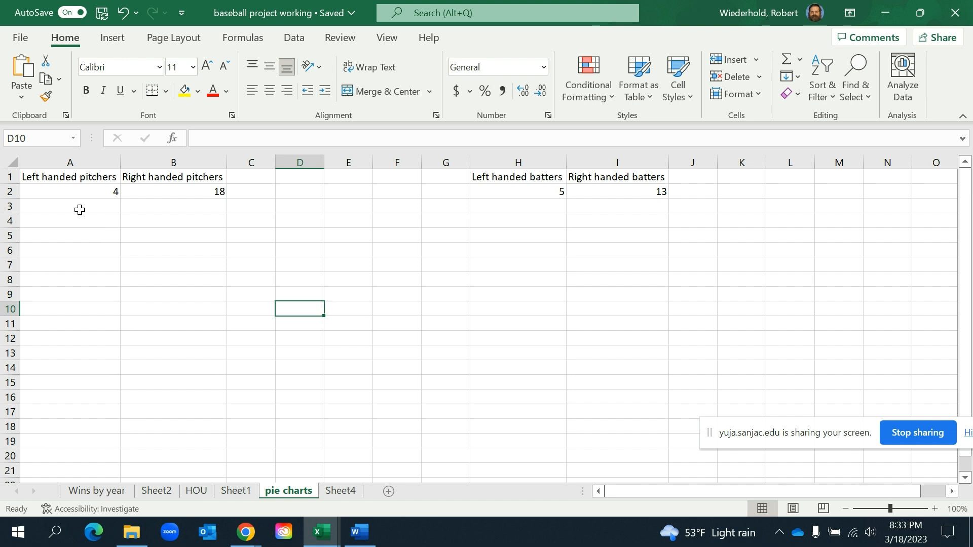
pyautogui.moveTo(67, 176); pyautogui.dragTo(140, 192)
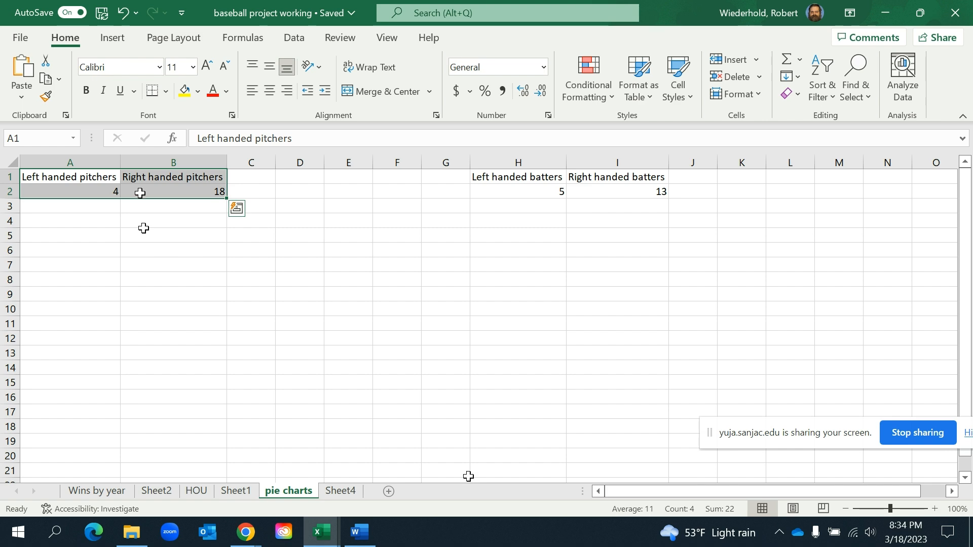
pyautogui.click(372, 541)
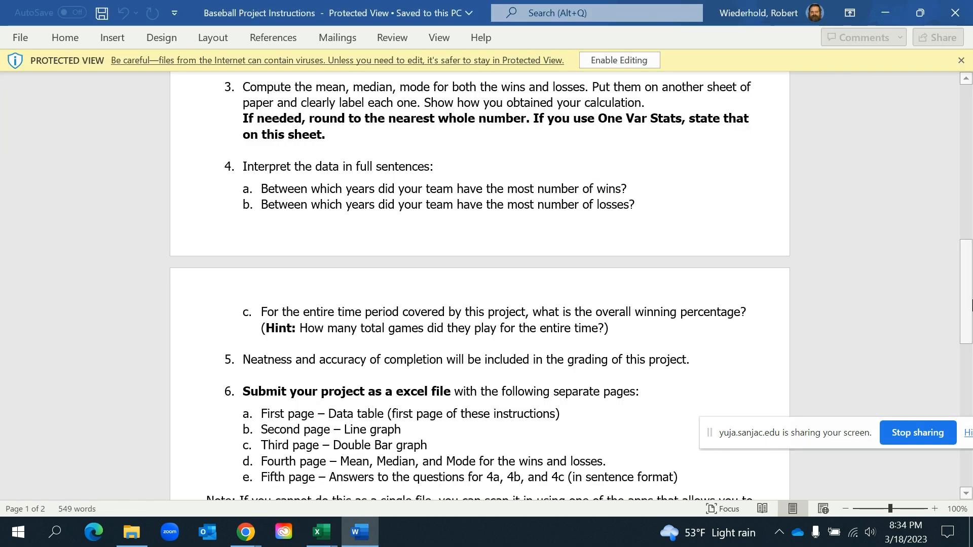
pyautogui.moveTo(967, 314); pyautogui.dragTo(966, 414)
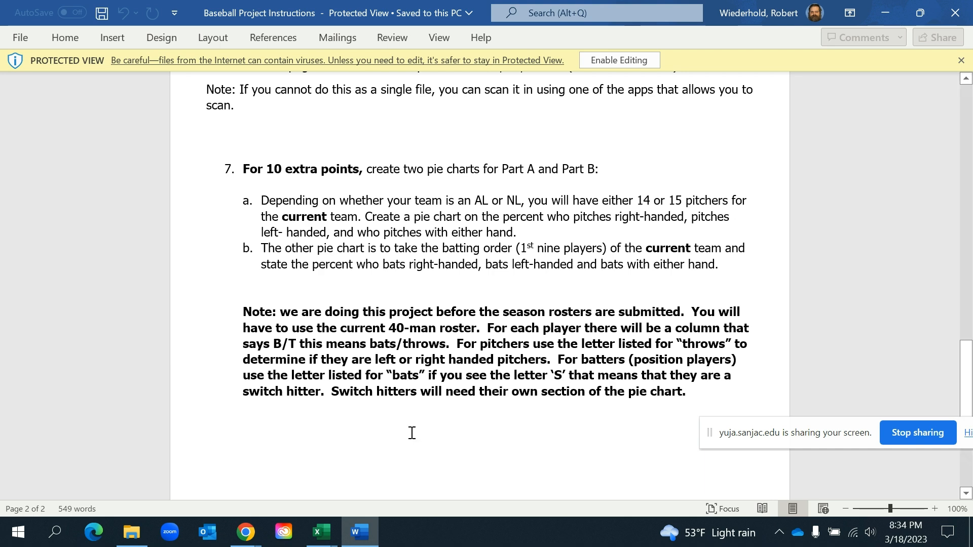
# Switch to Chrome and search the web for the astros depth chart in a new tab
pyautogui.moveTo(245, 540)
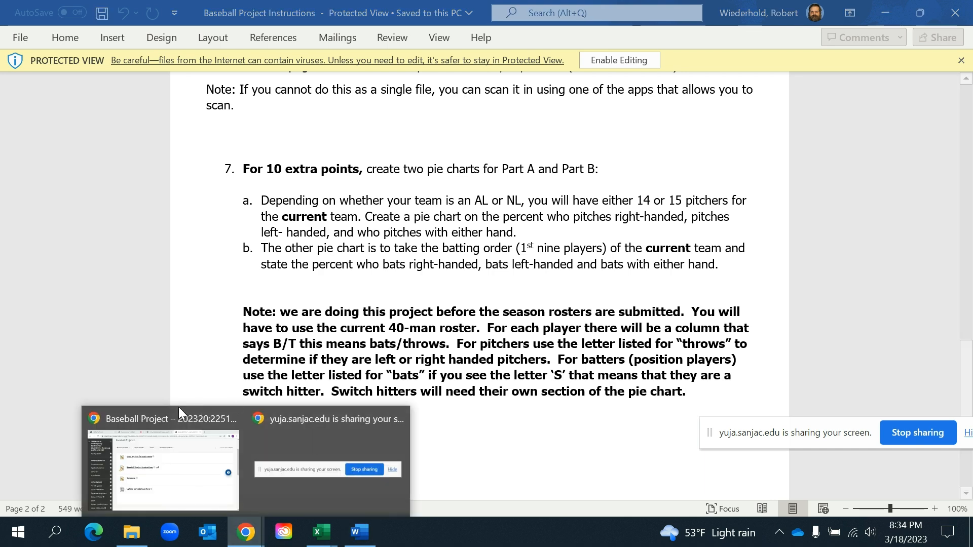
pyautogui.click(202, 470)
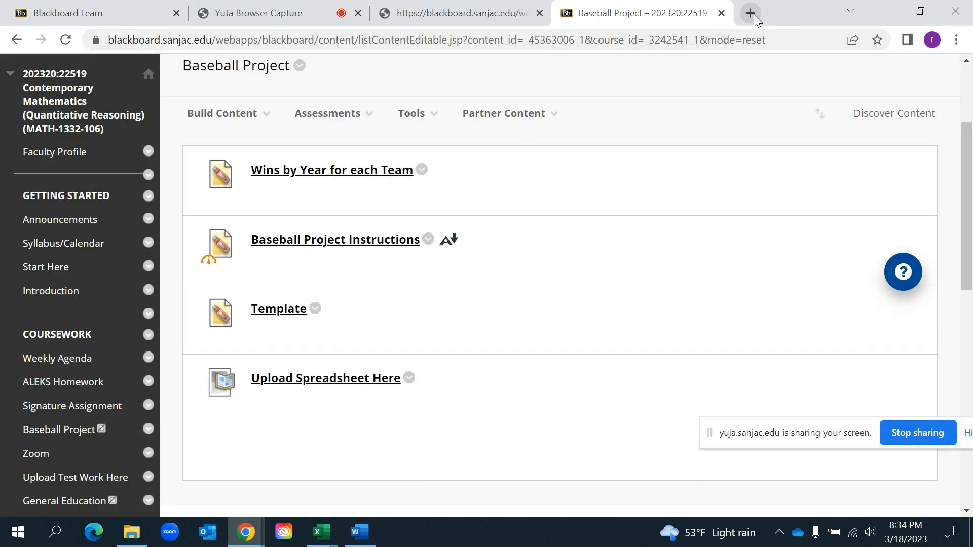
pyautogui.click(751, 13)
pyautogui.write('astros ')
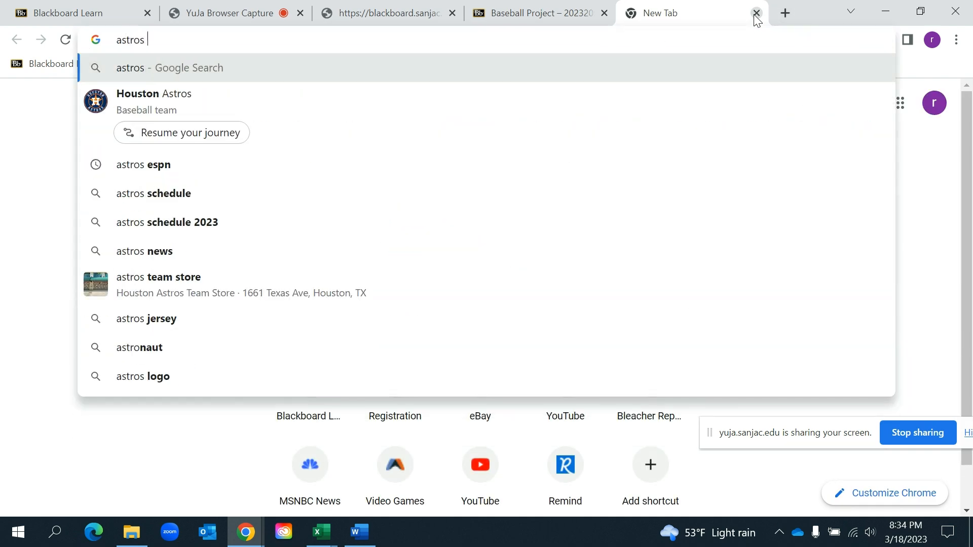
pyautogui.write('dept')
pyautogui.press('Return')
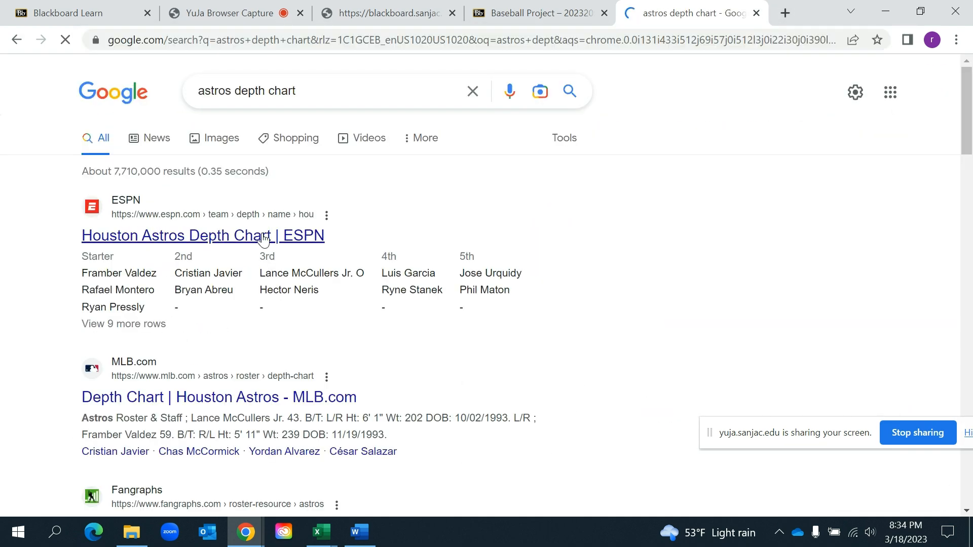
# Open ESPN's Houston Astros Depth Chart result and examine the listed pitchers and position players
pyautogui.click(213, 238)
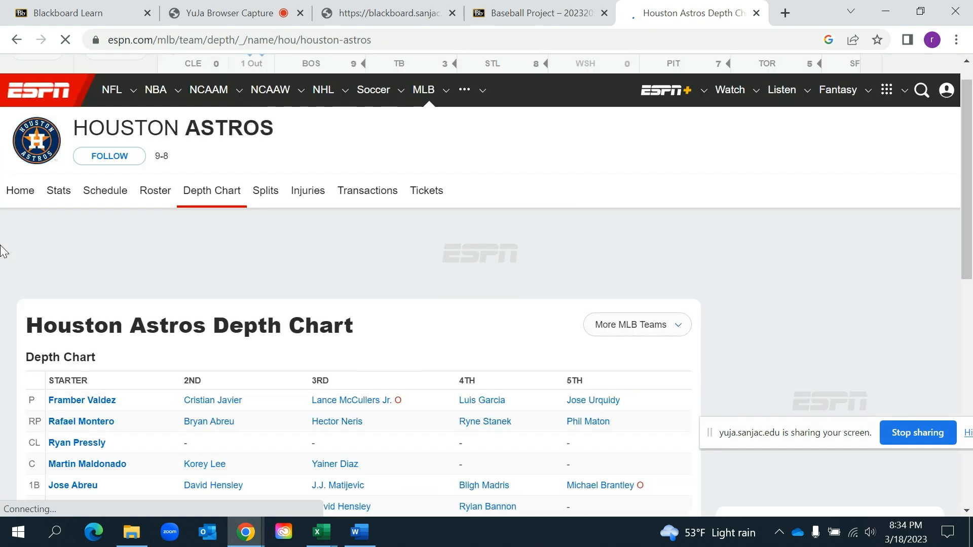
pyautogui.scroll(-5, 3, 251)
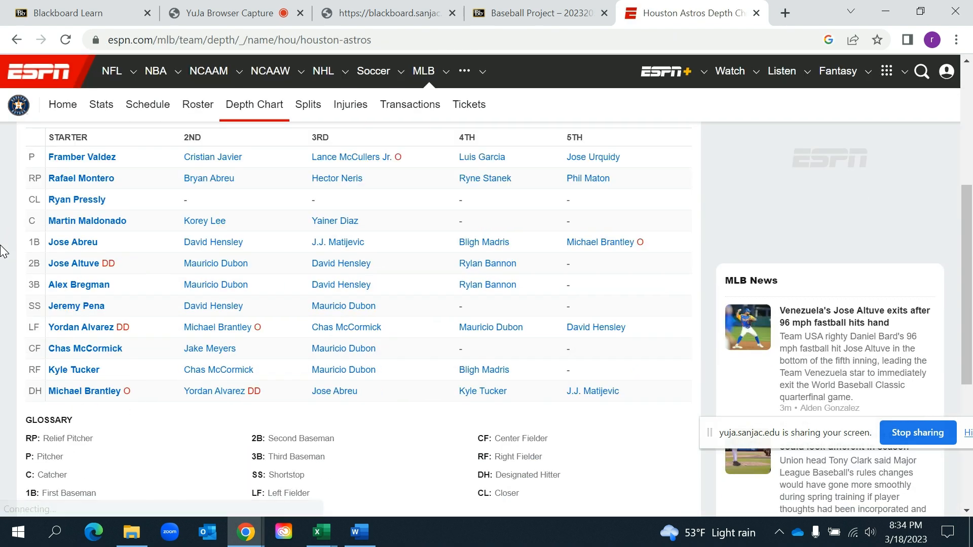
pyautogui.scroll(1, 3, 251)
pyautogui.scroll(-2, 157, 274)
pyautogui.scroll(-5, 156, 274)
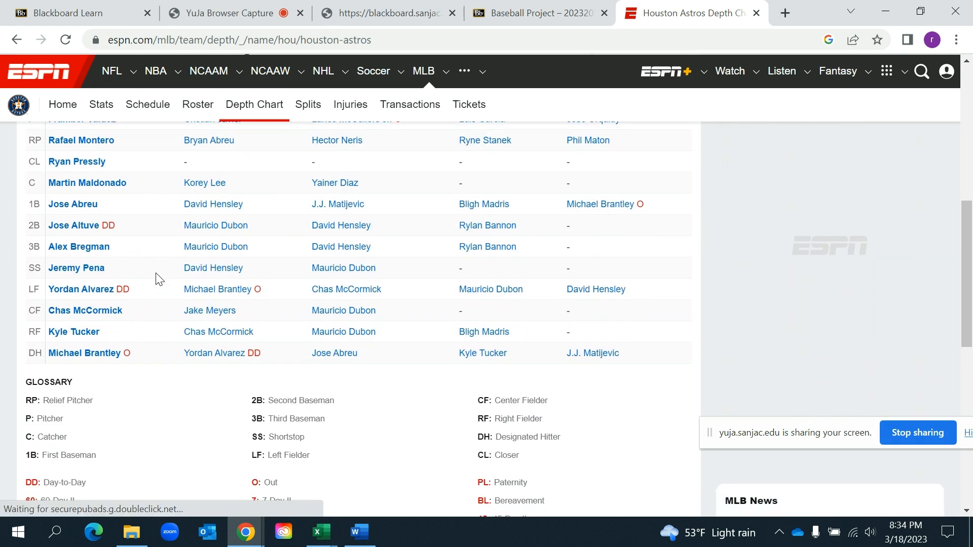
pyautogui.scroll(6, 157, 276)
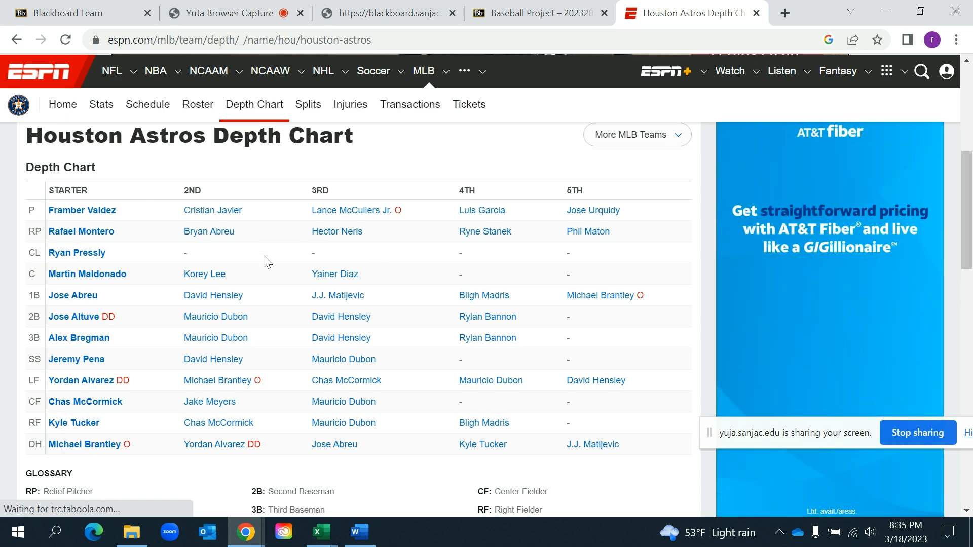
pyautogui.scroll(-1, 263, 255)
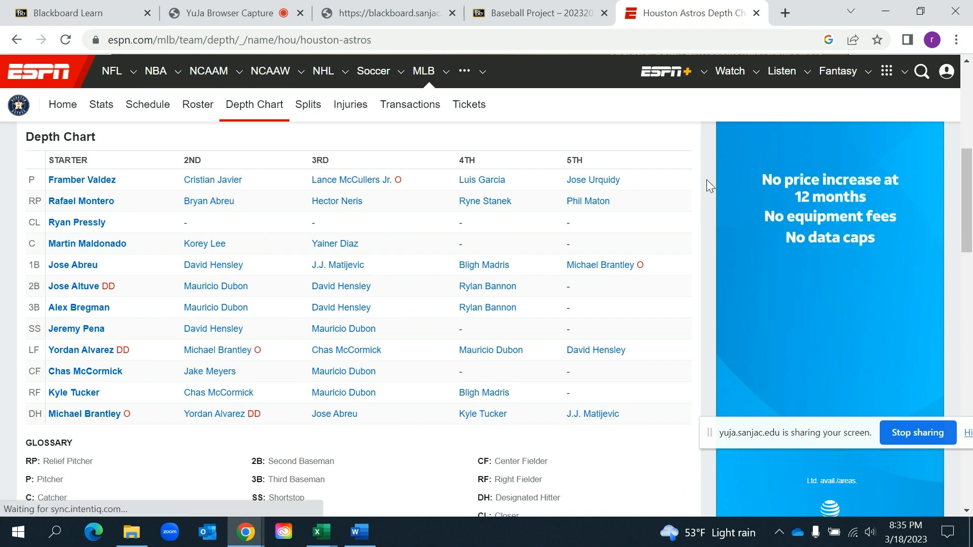
pyautogui.moveTo(972, 233); pyautogui.dragTo(953, 194)
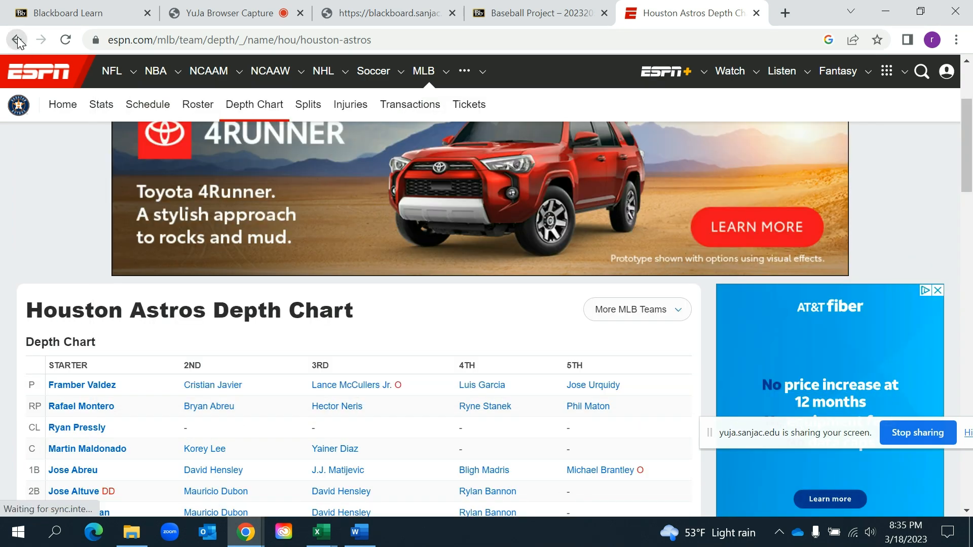
# Return to the search results and open the Houston Astros depth chart on MLB.com
pyautogui.click(17, 40)
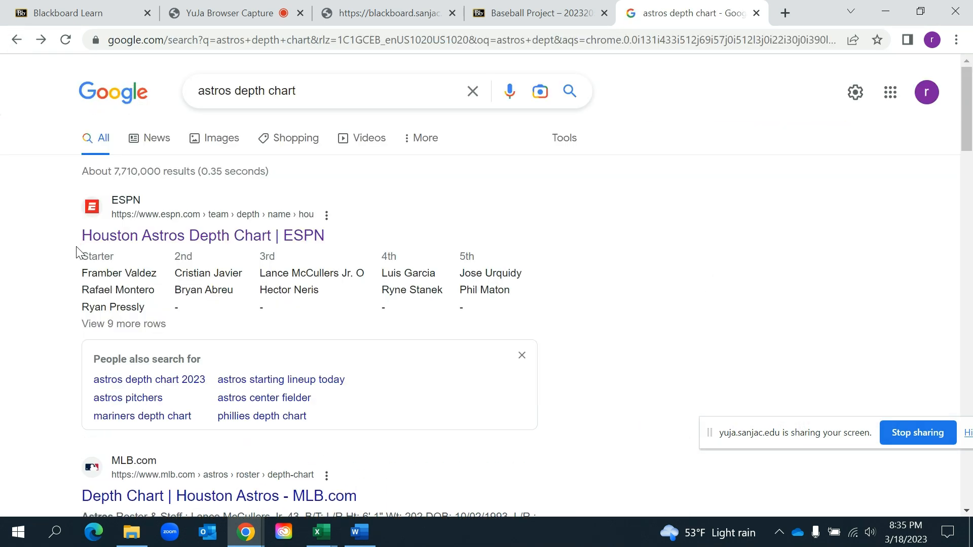
pyautogui.scroll(-3, 77, 252)
pyautogui.click(170, 315)
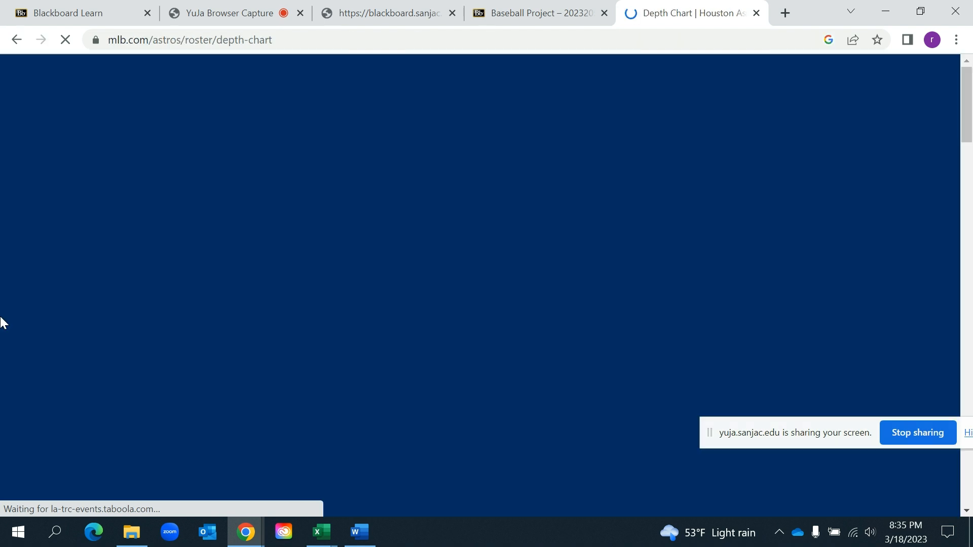
# Examine the bats/throws column for the rotation and bullpen pitchers on the MLB.com depth chart, dismissing the alerts sign-up prompt
pyautogui.scroll(-5, 3, 323)
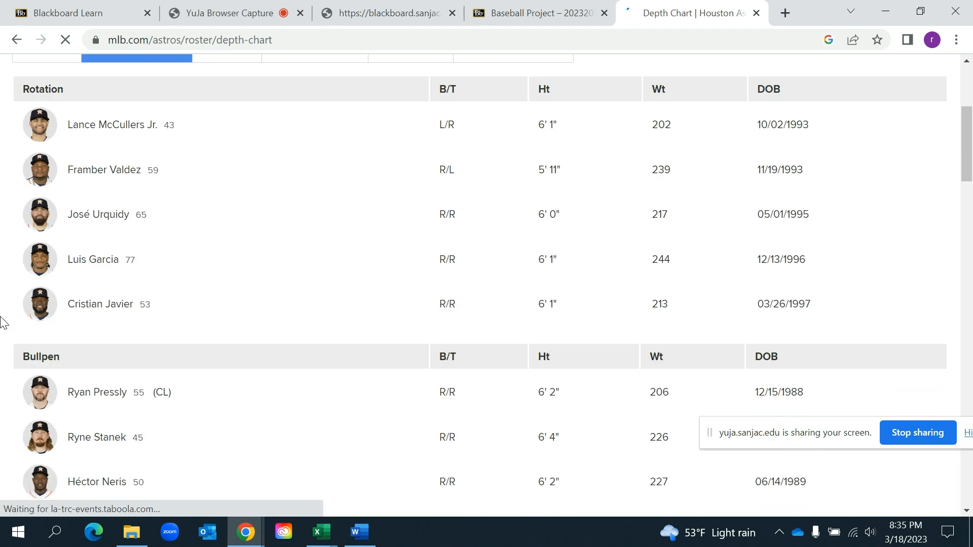
pyautogui.scroll(2, 3, 323)
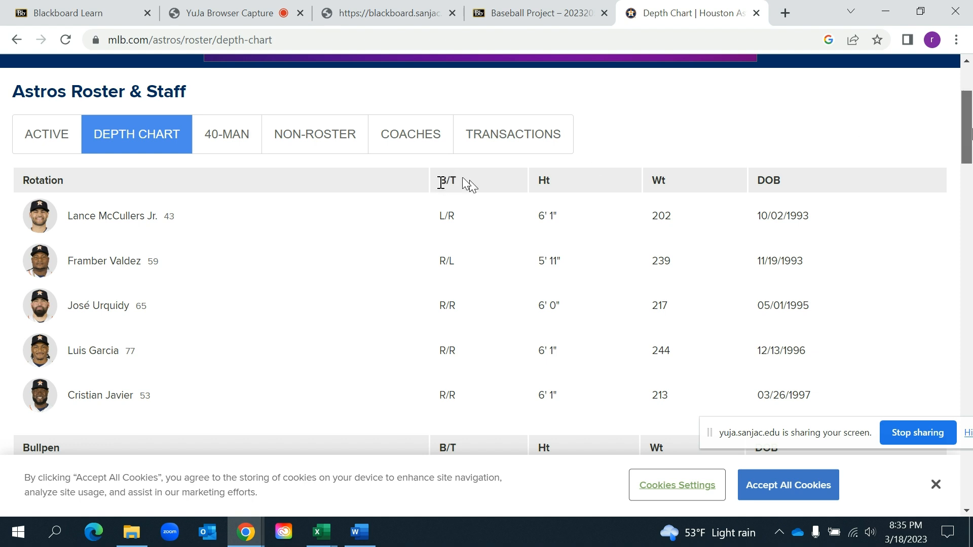
pyautogui.scroll(-1, 969, 143)
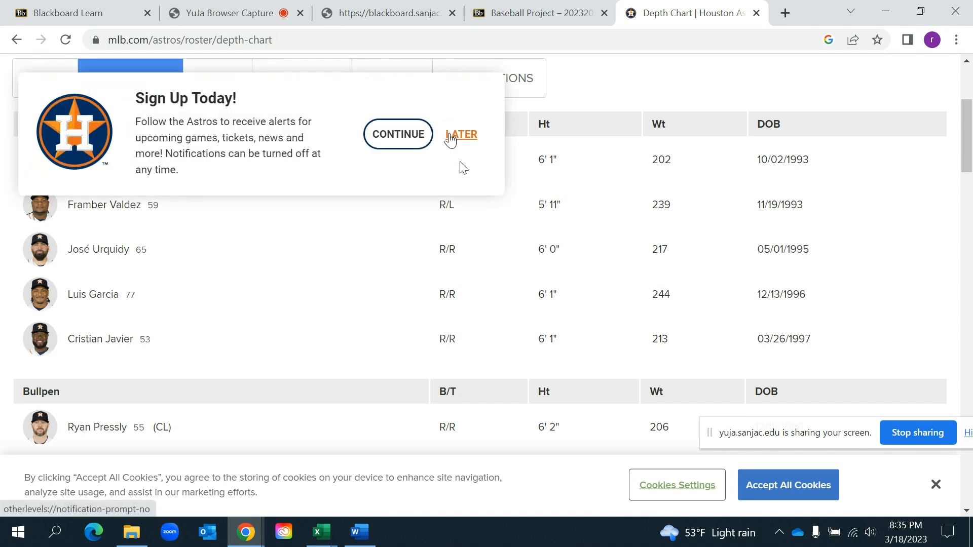
pyautogui.click(459, 162)
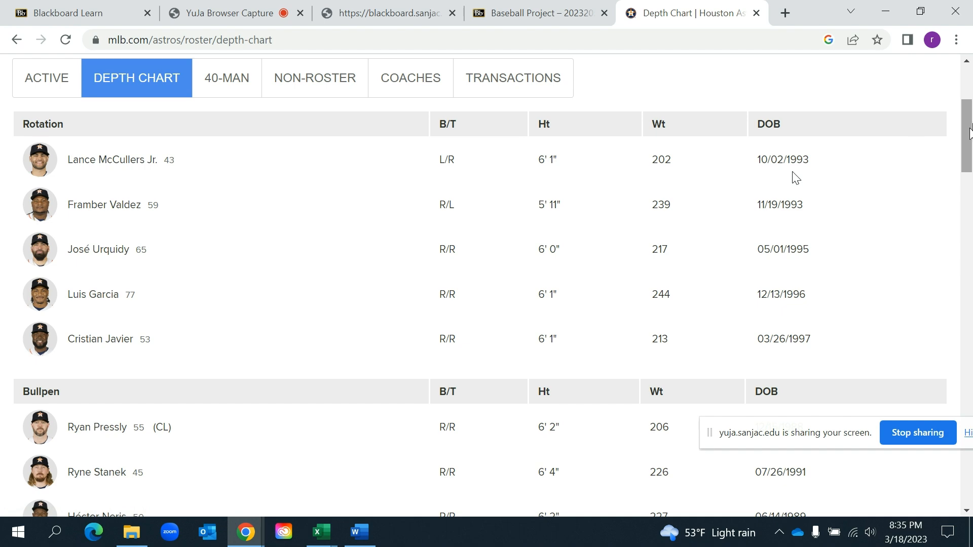
pyautogui.moveTo(969, 132); pyautogui.dragTo(969, 156)
pyautogui.moveTo(967, 175); pyautogui.dragTo(965, 139)
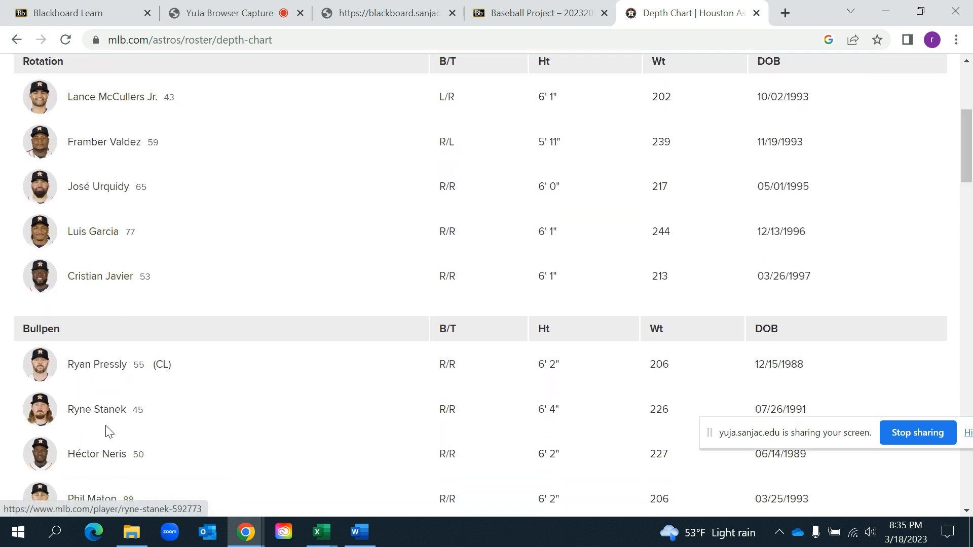
pyautogui.moveTo(967, 137); pyautogui.dragTo(966, 160)
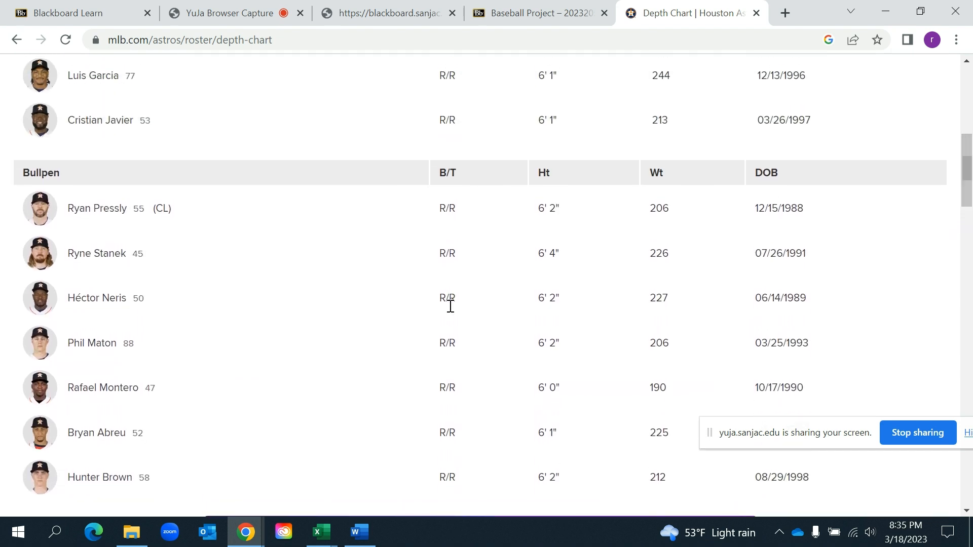
pyautogui.moveTo(968, 181); pyautogui.dragTo(966, 159)
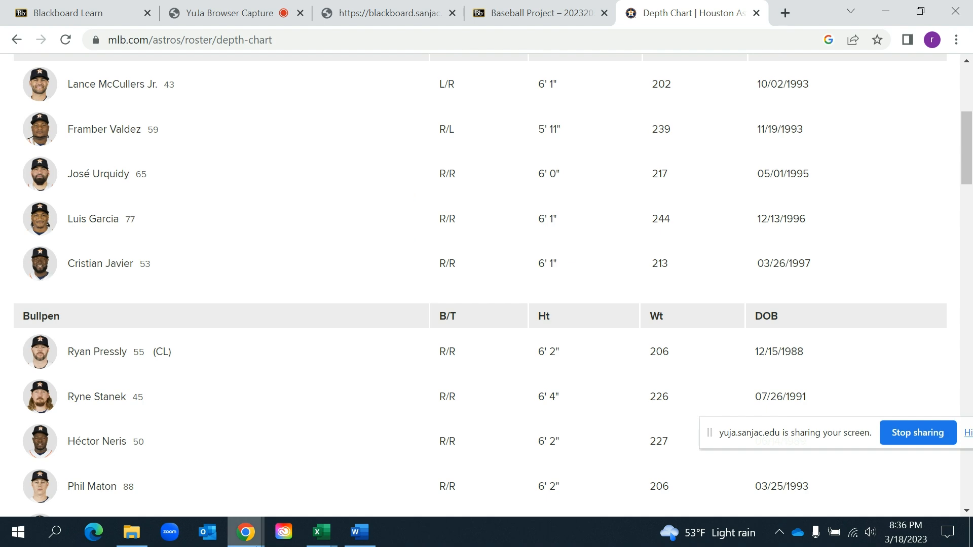
# Switch to the baseball project working workbook in Excel, insert a 2-D pie chart of A1:B2, and place it directly below that data
pyautogui.click(321, 532)
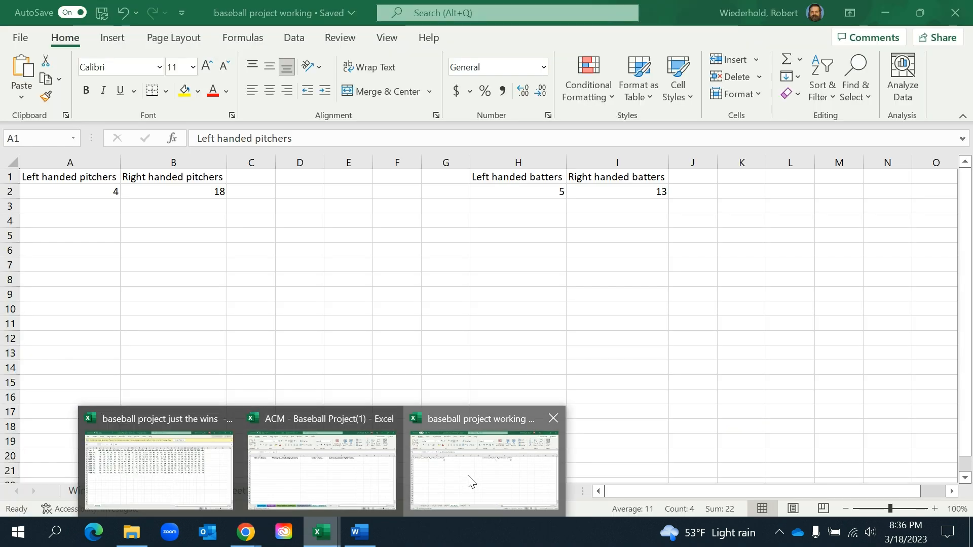
pyautogui.click(467, 482)
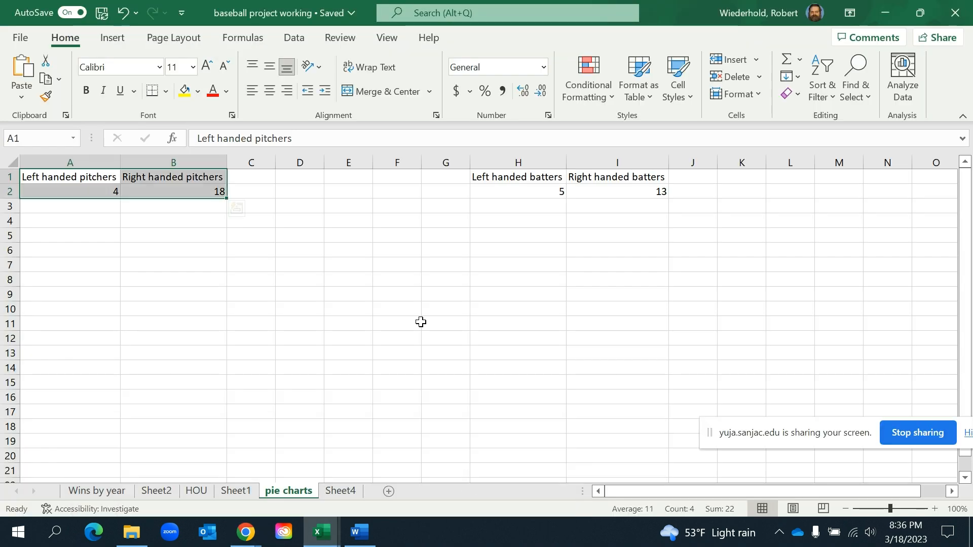
pyautogui.click(125, 209)
pyautogui.moveTo(61, 178); pyautogui.dragTo(150, 192)
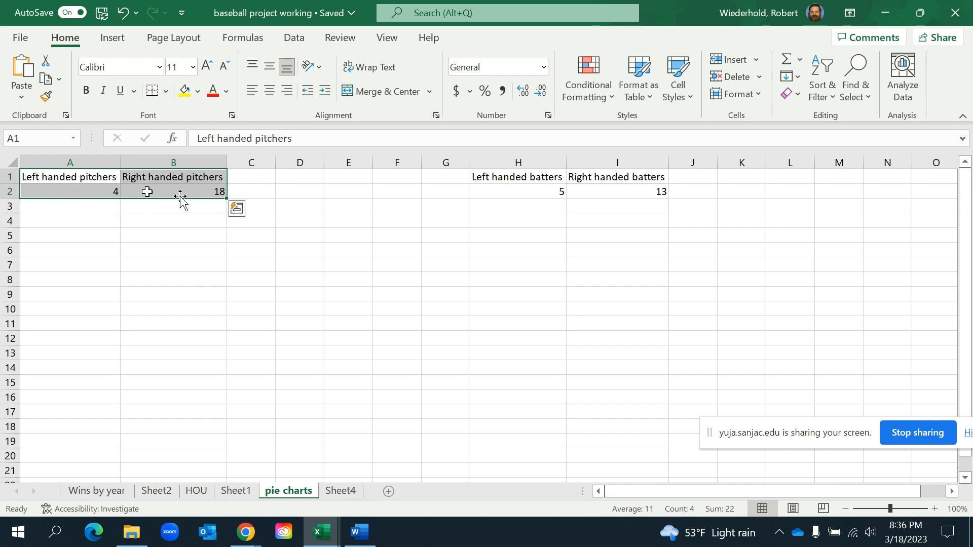
pyautogui.click(112, 40)
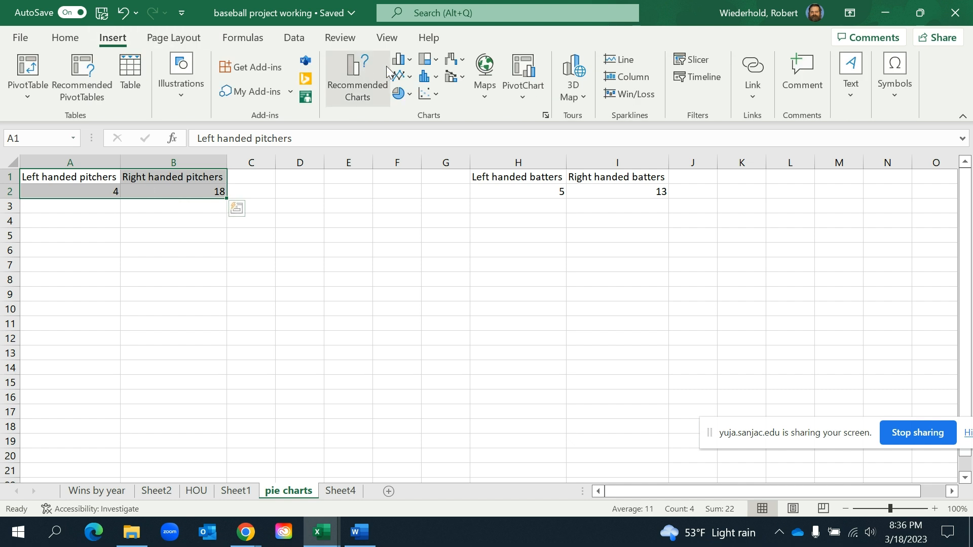
pyautogui.click(403, 95)
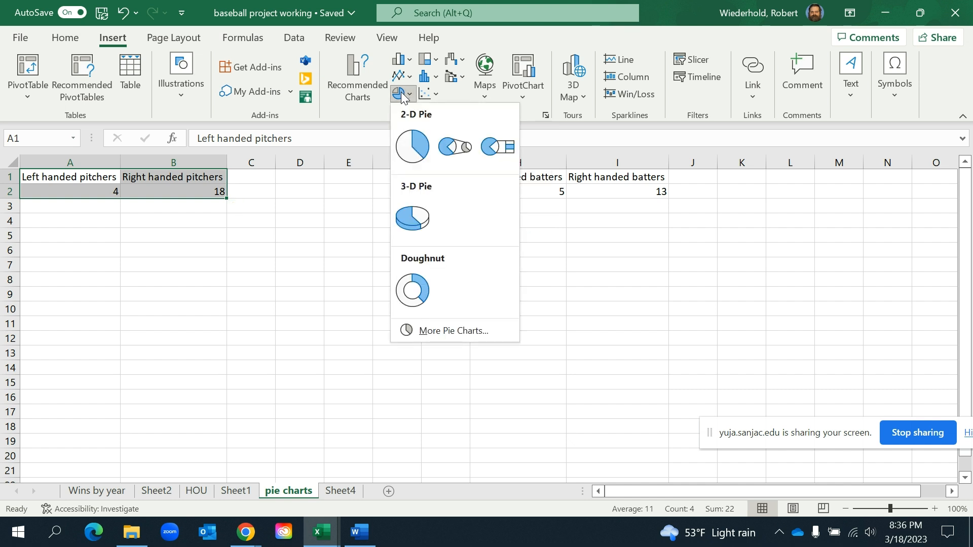
pyautogui.click(411, 155)
pyautogui.moveTo(380, 258); pyautogui.dragTo(108, 242)
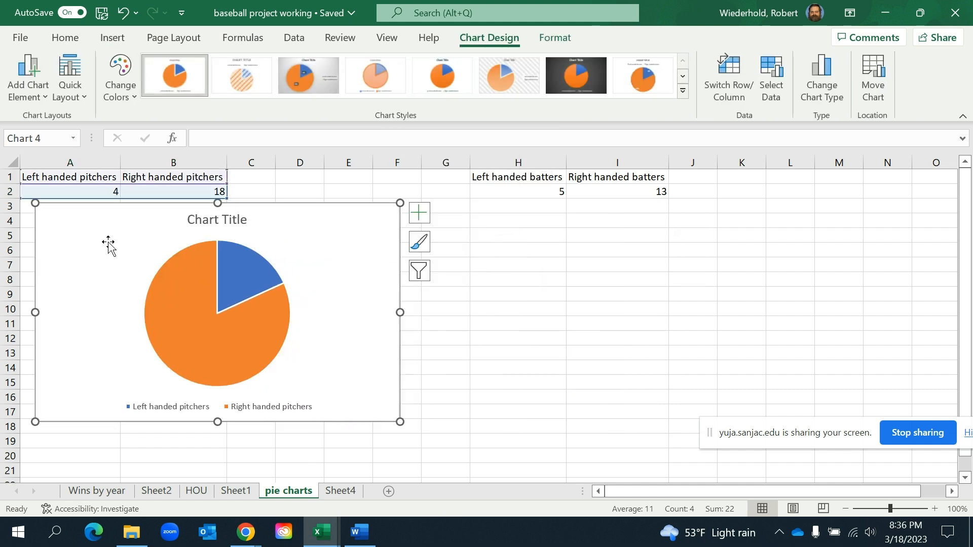
# Title the pitcher pie chart "Astros pitchers" and apply the gray gradient chart style with percentage labels
pyautogui.click(212, 218)
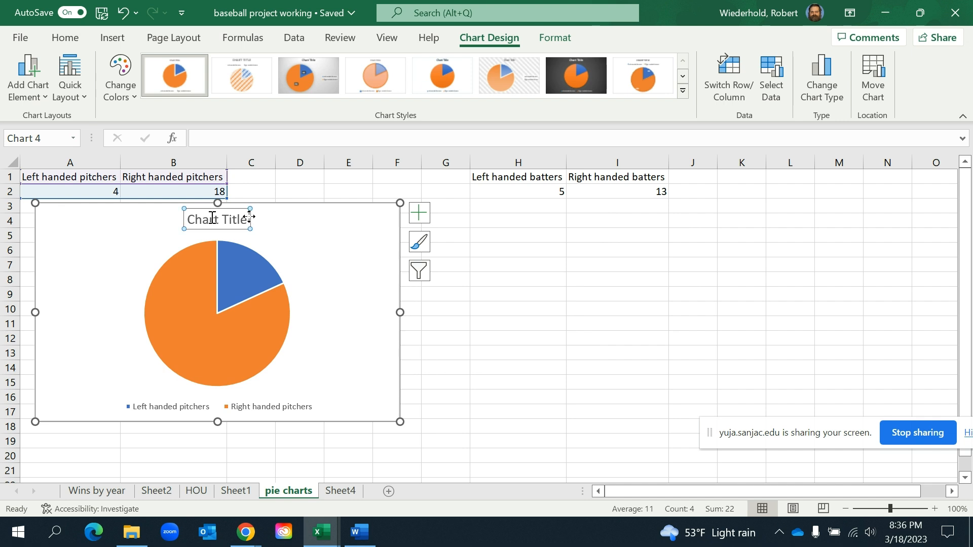
pyautogui.moveTo(248, 218); pyautogui.dragTo(159, 219)
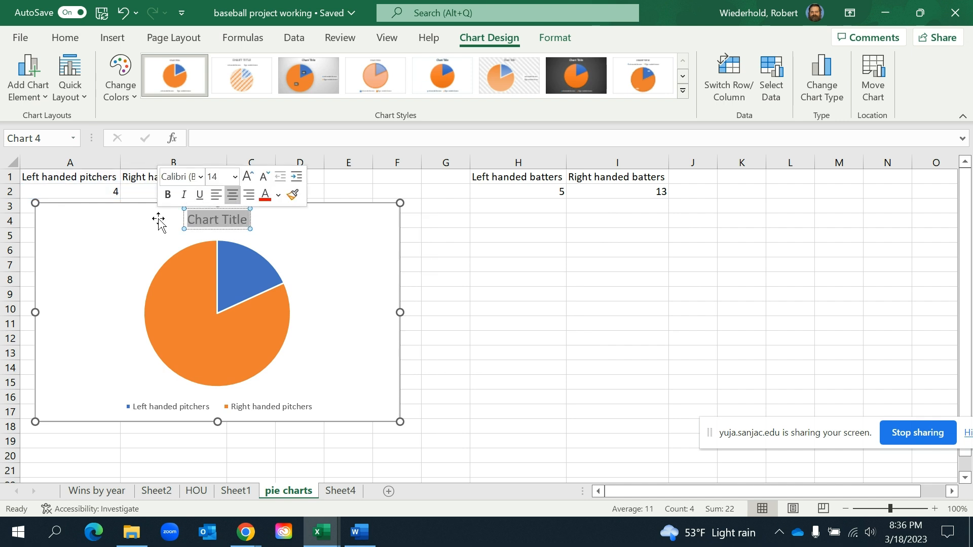
pyautogui.write('Astros')
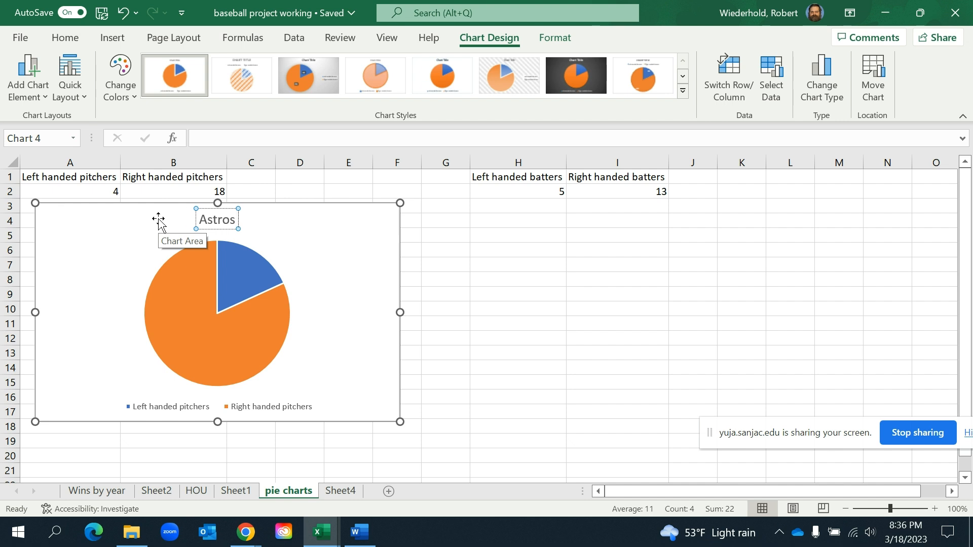
pyautogui.write(' pitchers')
pyautogui.press('Return')
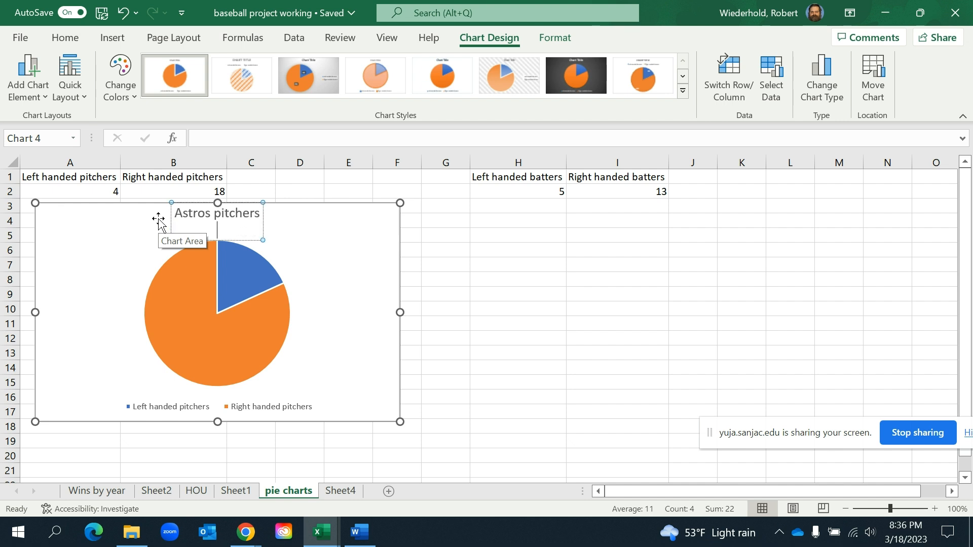
pyautogui.press('Escape')
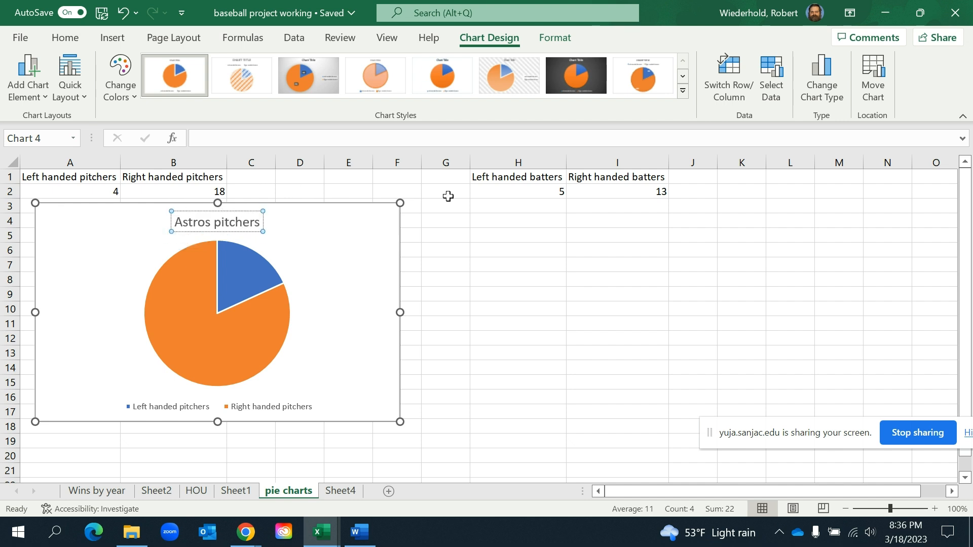
pyautogui.click(352, 259)
pyautogui.moveTo(192, 357)
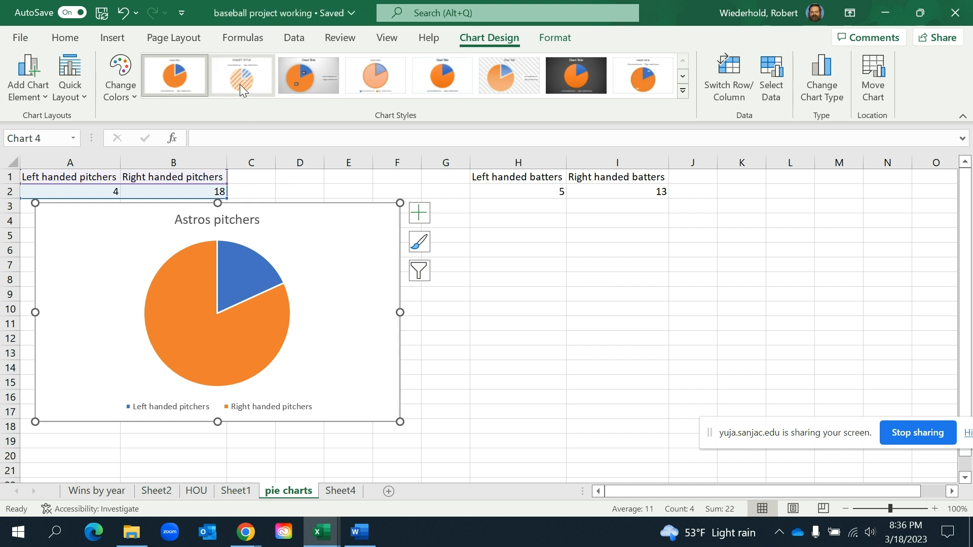
pyautogui.click(302, 82)
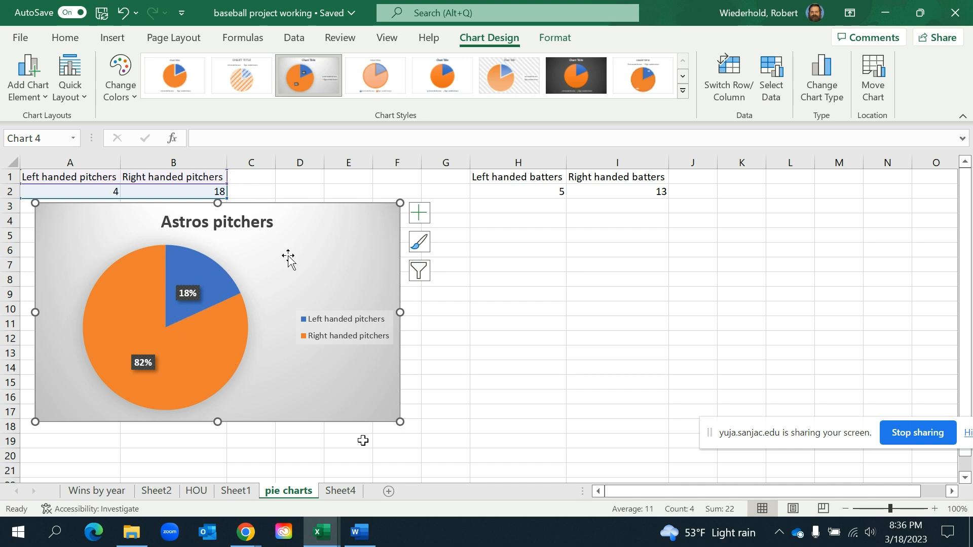
# Switch to Chrome and examine the bats/throws column for the position players, from catchers through designated hitters, on the Astros depth chart
pyautogui.moveTo(246, 533)
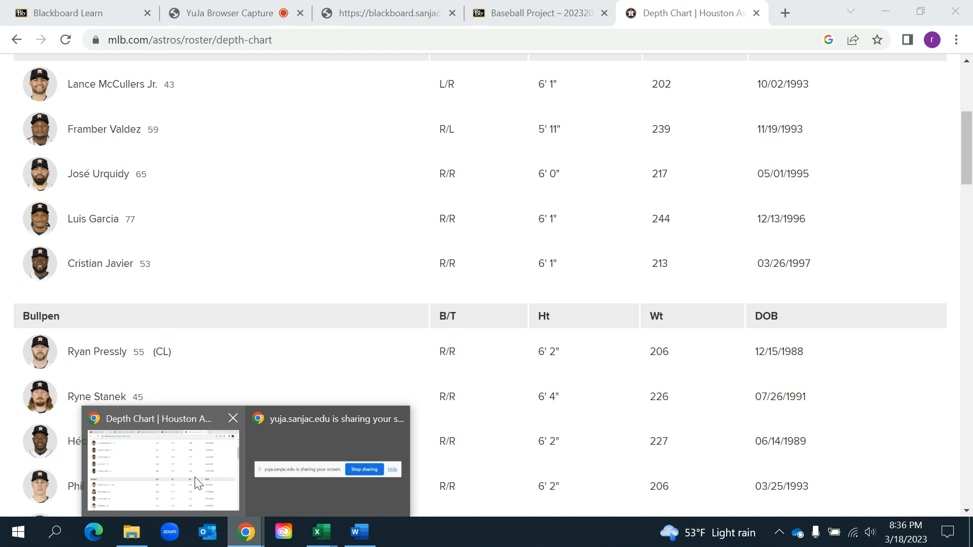
pyautogui.click(198, 482)
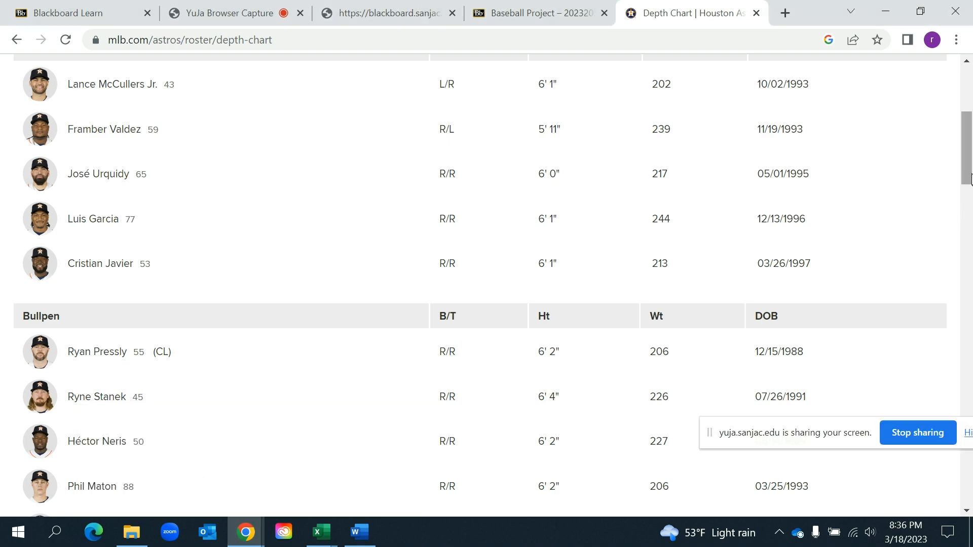
pyautogui.moveTo(965, 181); pyautogui.dragTo(870, 166)
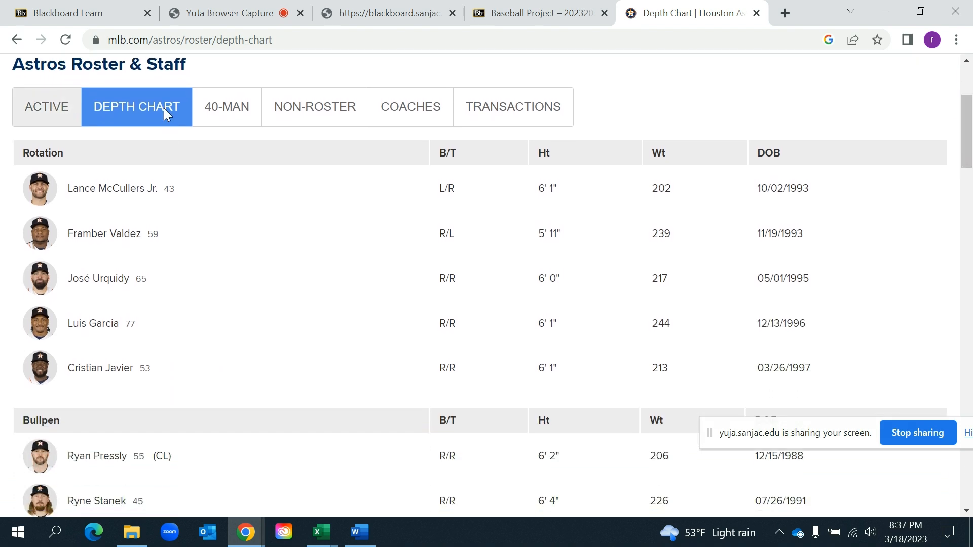
pyautogui.moveTo(967, 127); pyautogui.dragTo(970, 250)
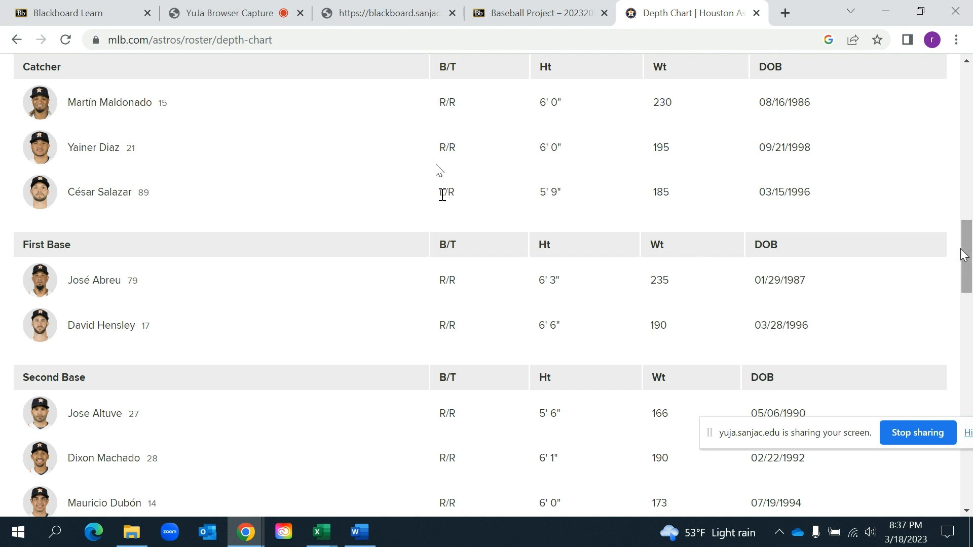
pyautogui.moveTo(965, 258); pyautogui.dragTo(951, 464)
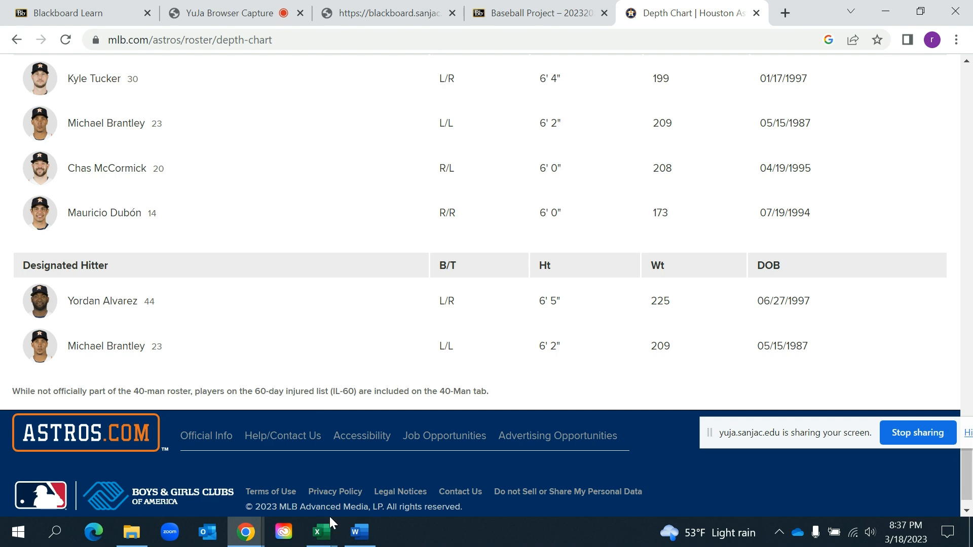
# Return to the baseball project working workbook in Excel and insert a 3-D pie chart of the batter handedness data in H1:I2
pyautogui.moveTo(322, 532)
pyautogui.click(493, 493)
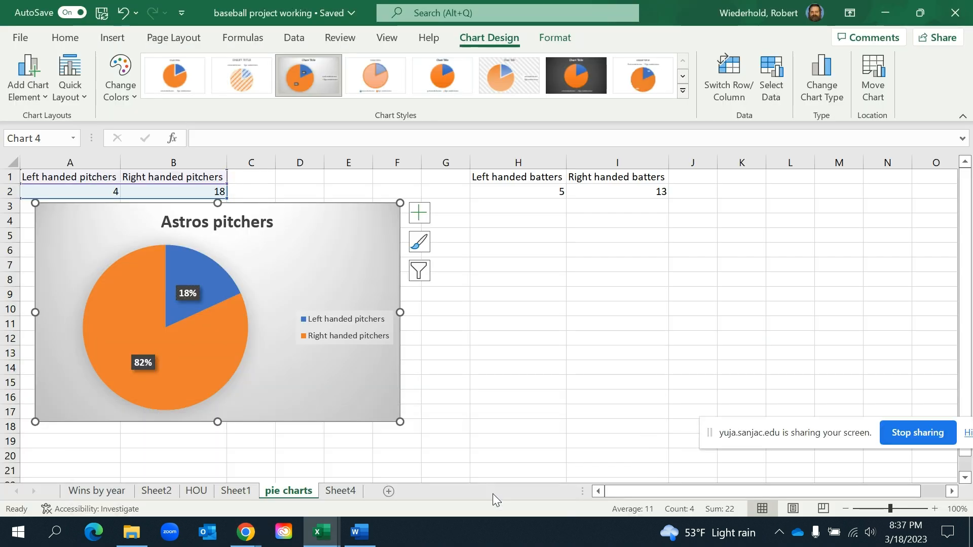
pyautogui.click(516, 176)
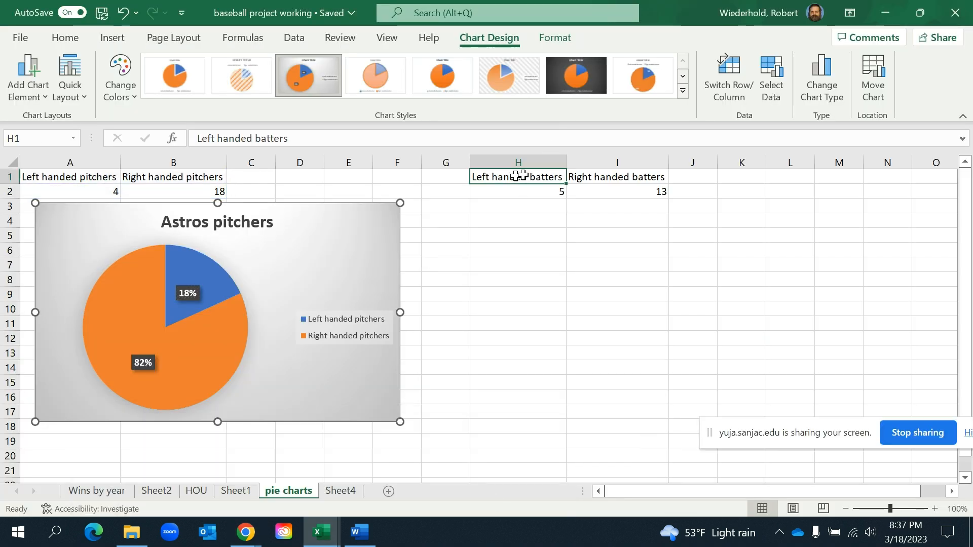
pyautogui.moveTo(516, 175); pyautogui.dragTo(574, 185)
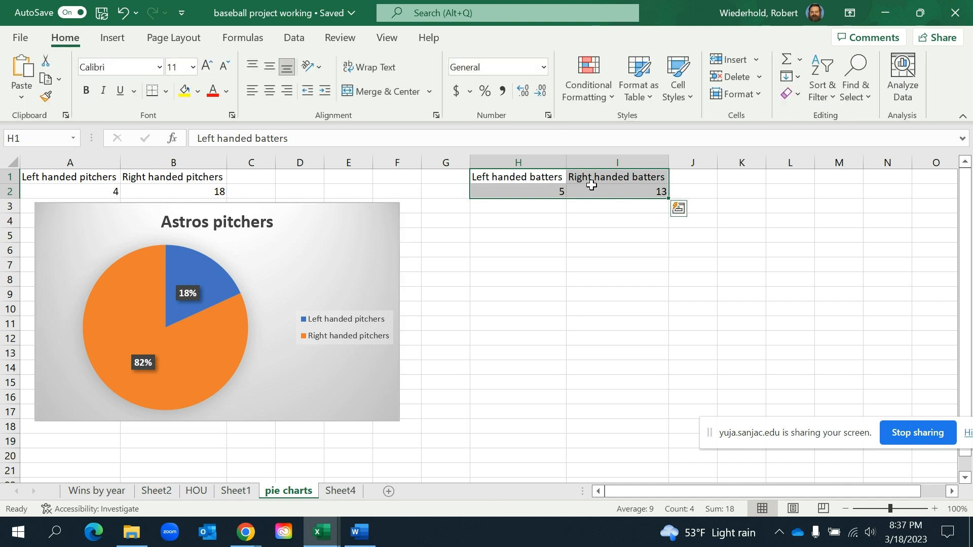
pyautogui.click(593, 189)
pyautogui.moveTo(539, 173); pyautogui.dragTo(562, 192)
pyautogui.click(113, 38)
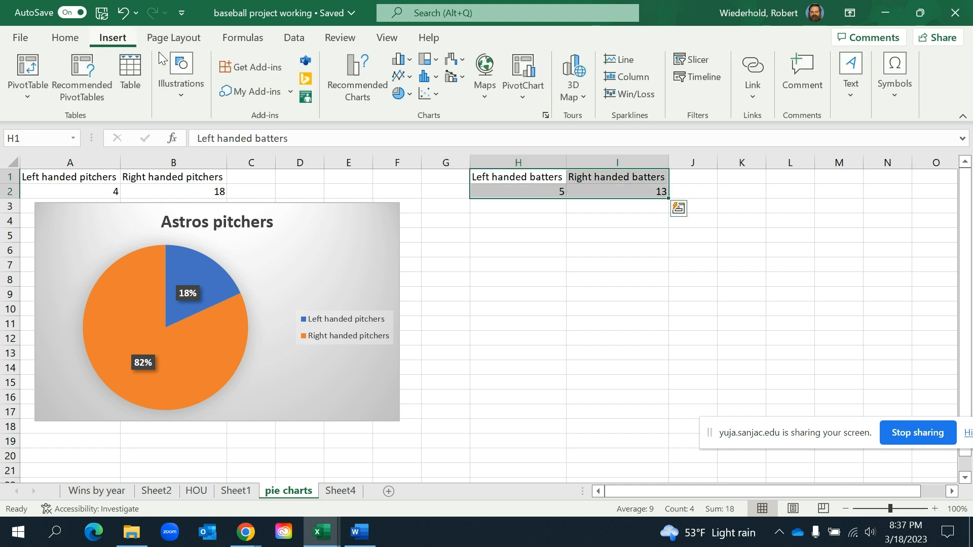
pyautogui.click(400, 96)
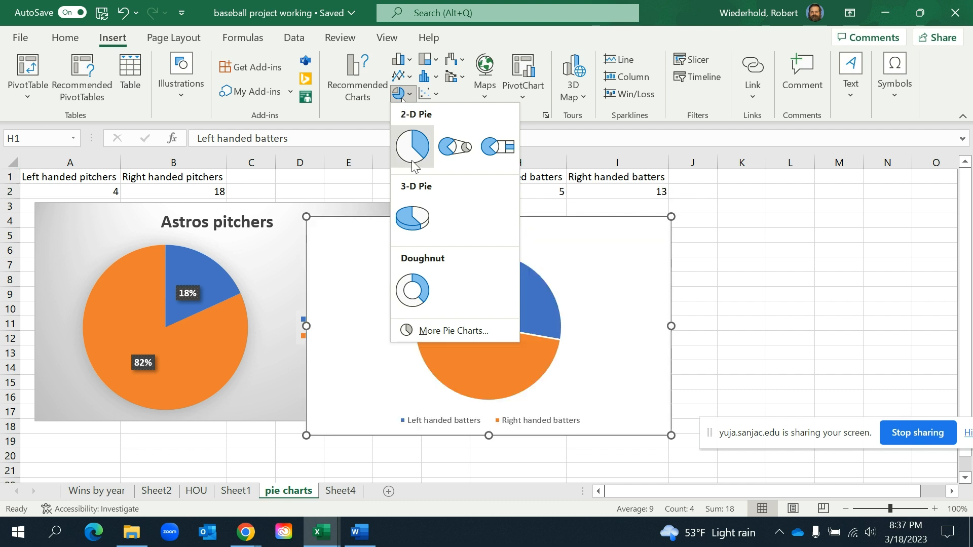
pyautogui.click(411, 233)
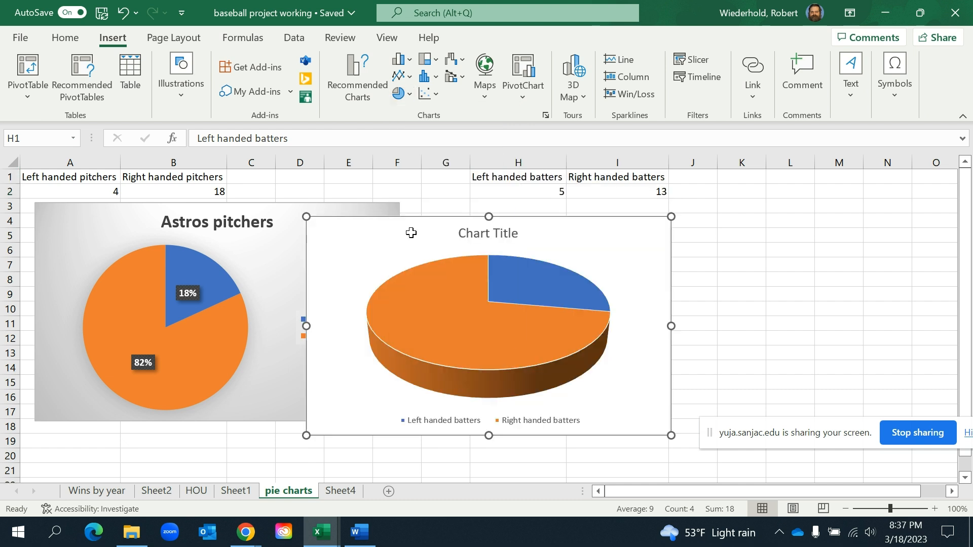
# Place the batter pie chart below its data, beside the pitcher chart, and apply the gray gradient style with percentage labels
pyautogui.moveTo(627, 239); pyautogui.dragTo(745, 225)
pyautogui.click(300, 78)
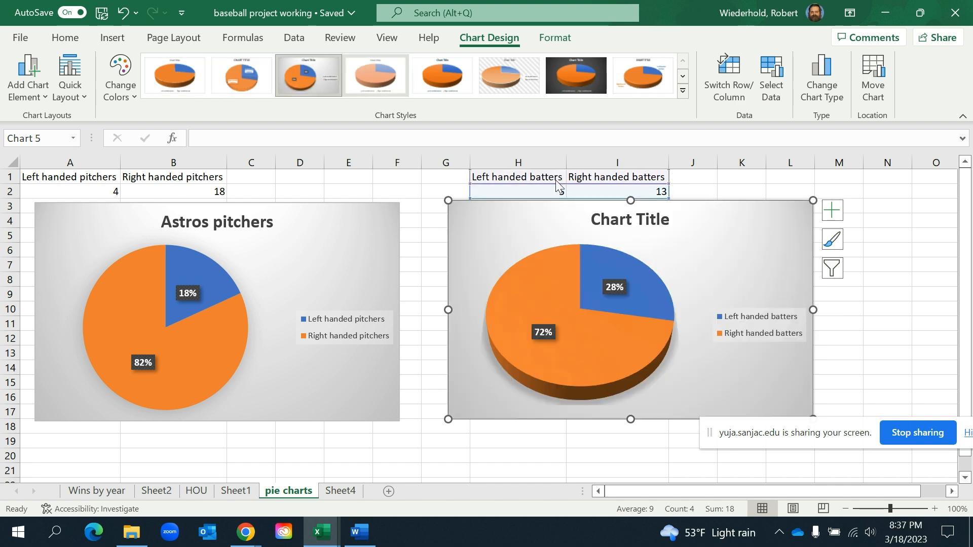
pyautogui.click(855, 322)
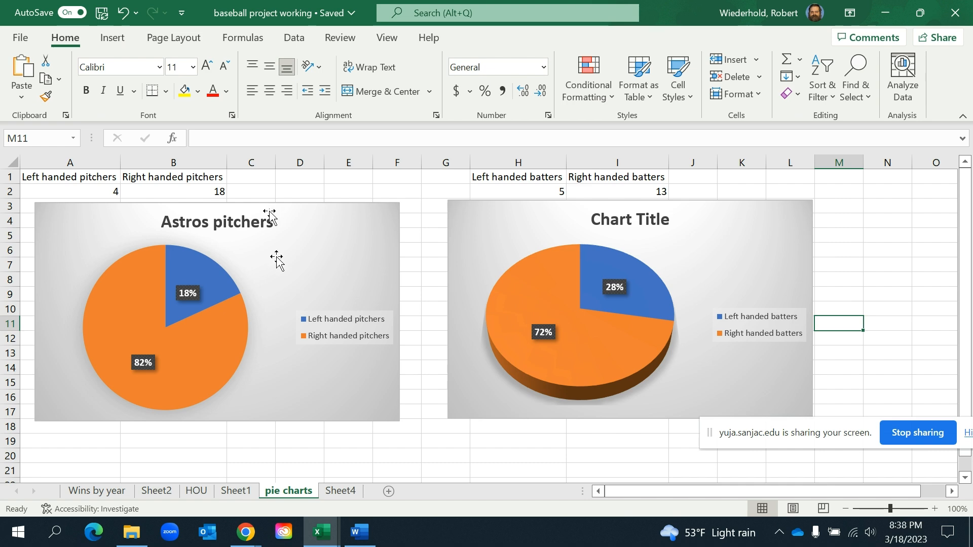
# Switch to the ACM - Baseball Project(1) workbook to view its Bonus - Pie Charts sheet
pyautogui.moveTo(321, 532)
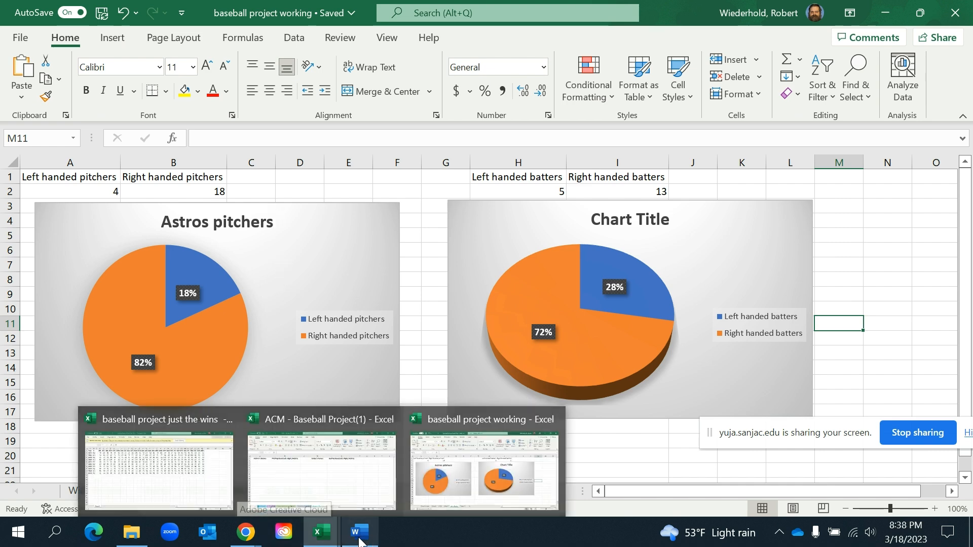
pyautogui.click(317, 499)
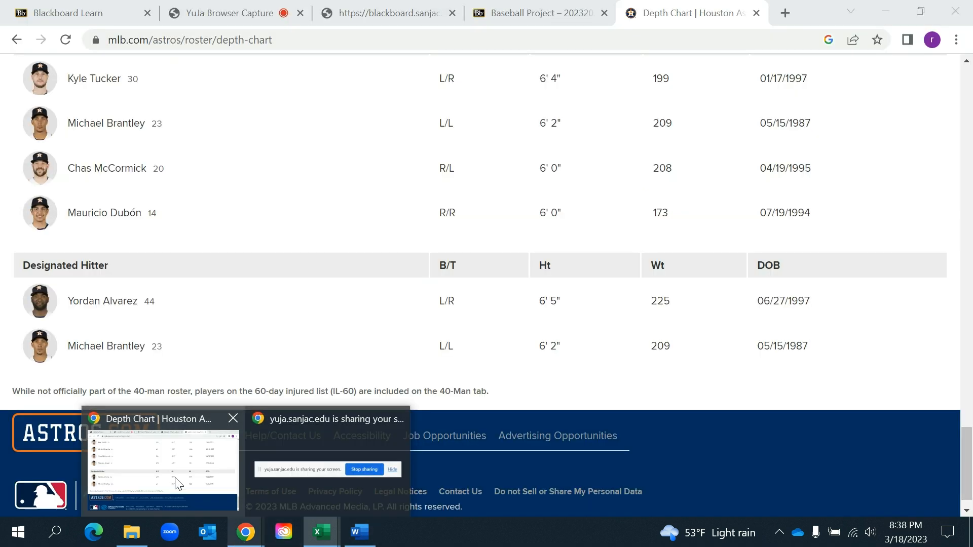
# Switch to the Baseball Project page of the Blackboard course in Chrome and open the Upload Spreadsheet Here assignment
pyautogui.click(175, 477)
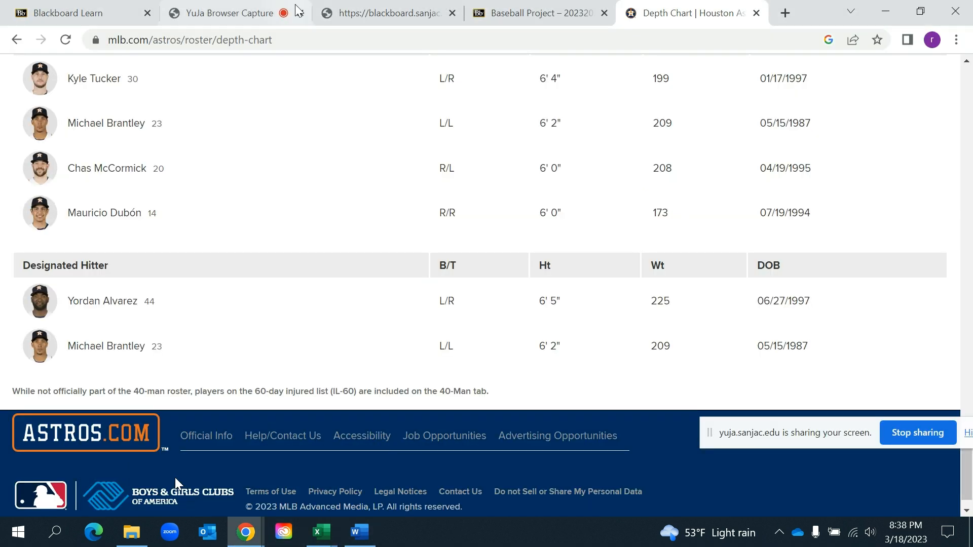
pyautogui.click(518, 7)
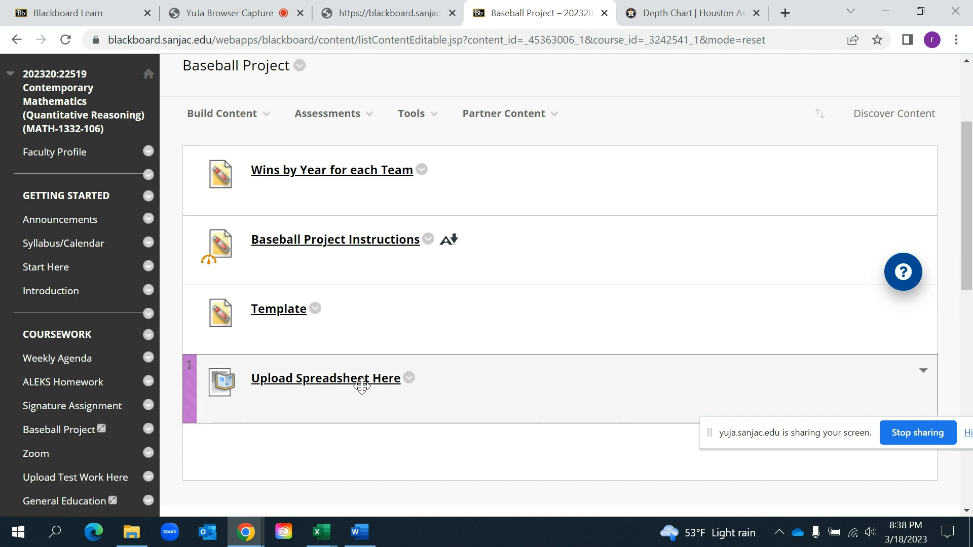
pyautogui.click(354, 387)
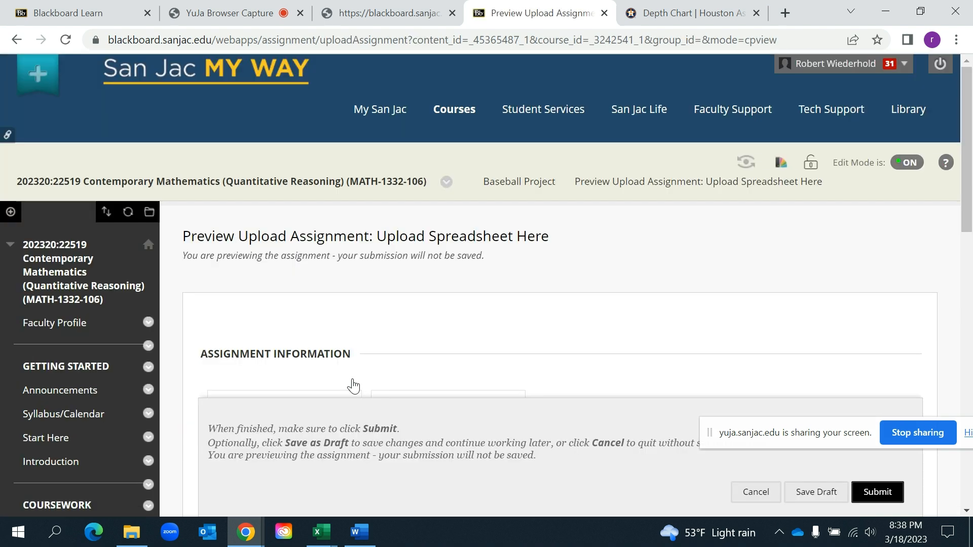
# Examine the assignment page's due date, points possible, file attachment options, comments area and submission options
pyautogui.scroll(-5, 685, 319)
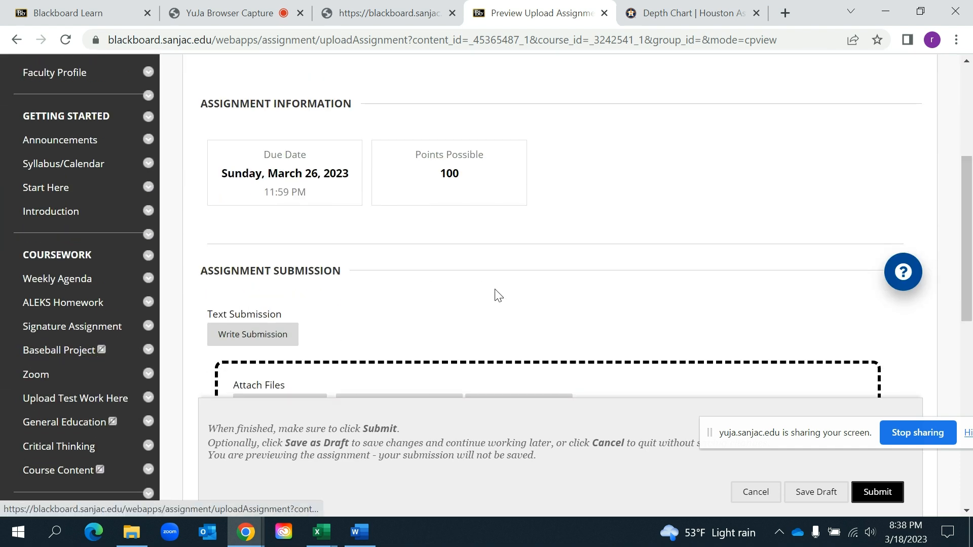
pyautogui.moveTo(969, 167); pyautogui.dragTo(969, 250)
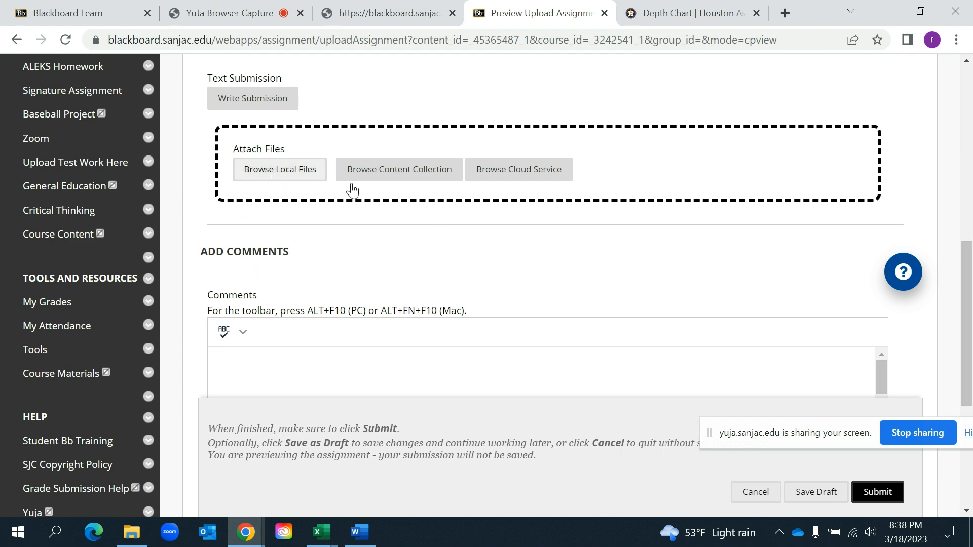
pyautogui.moveTo(969, 276); pyautogui.dragTo(969, 401)
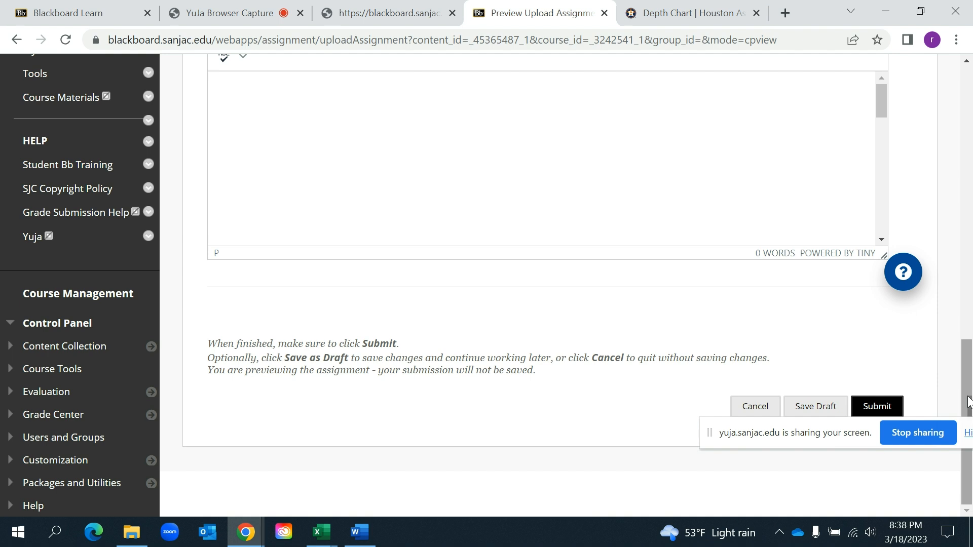
pyautogui.moveTo(968, 401); pyautogui.dragTo(970, 96)
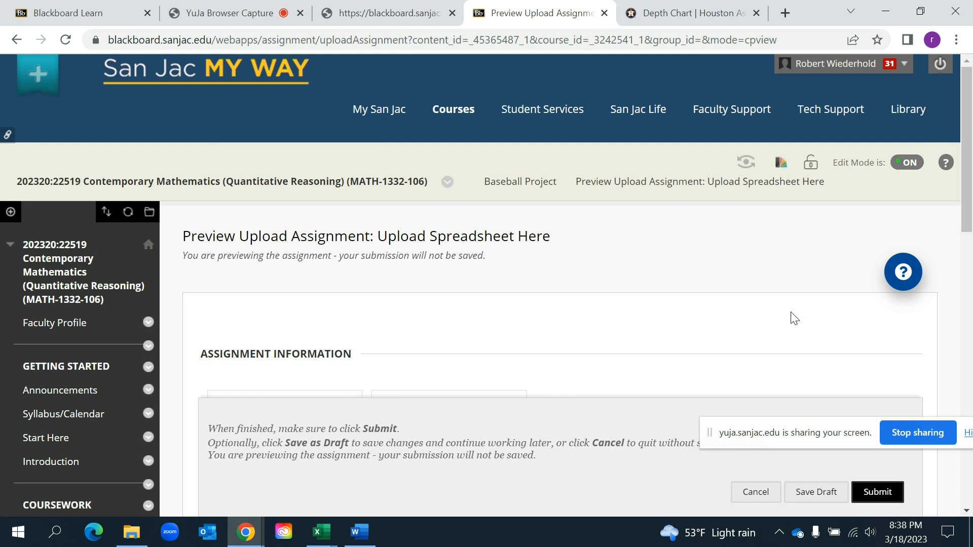
pyautogui.moveTo(734, 436); pyautogui.dragTo(446, 373)
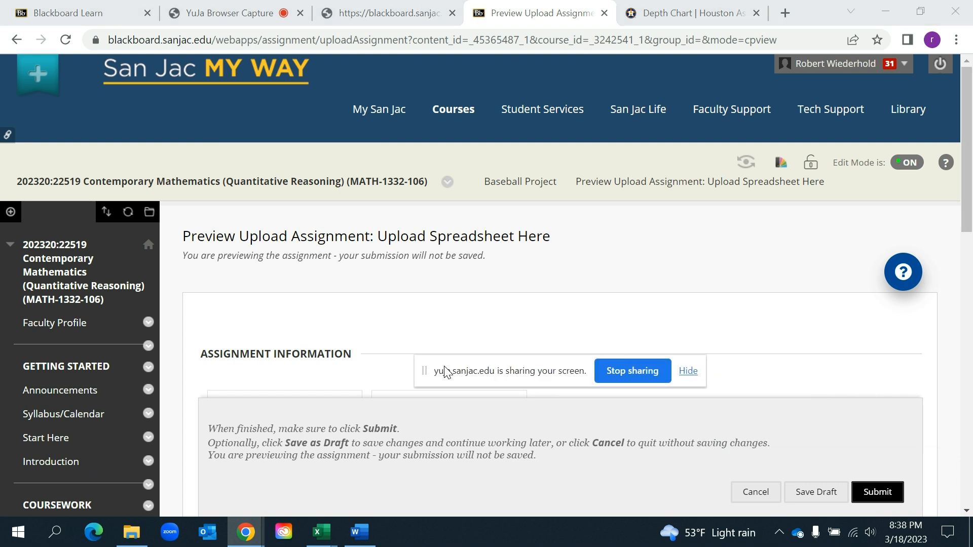